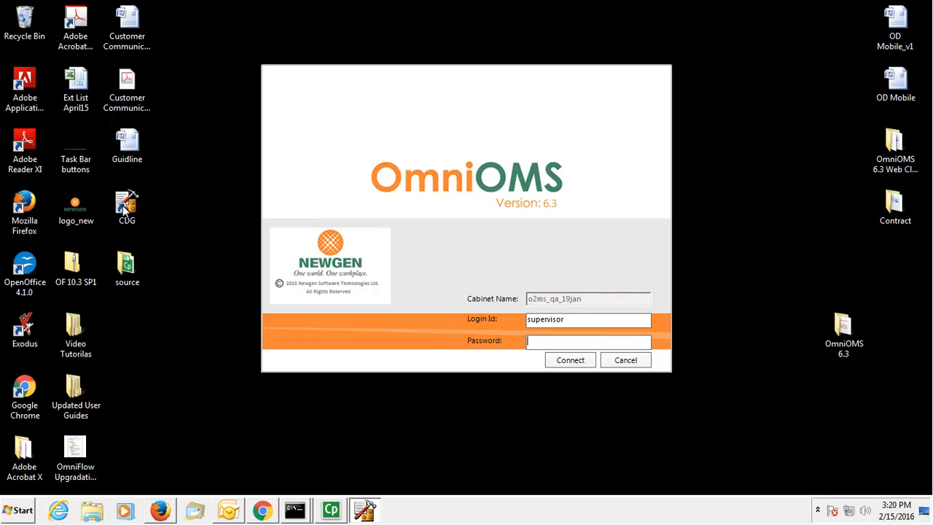
Step: Enter the account password and connect to open the designer's object tree
text(*************)
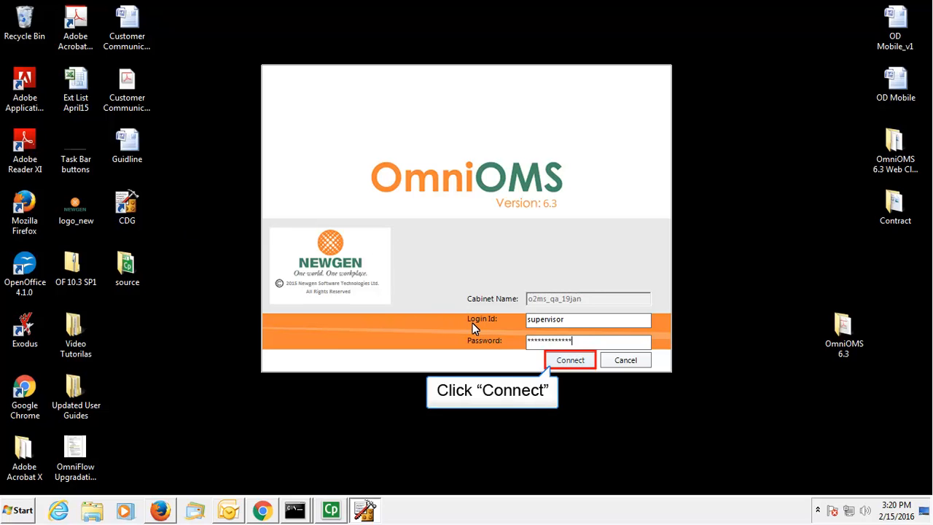
click(589, 361)
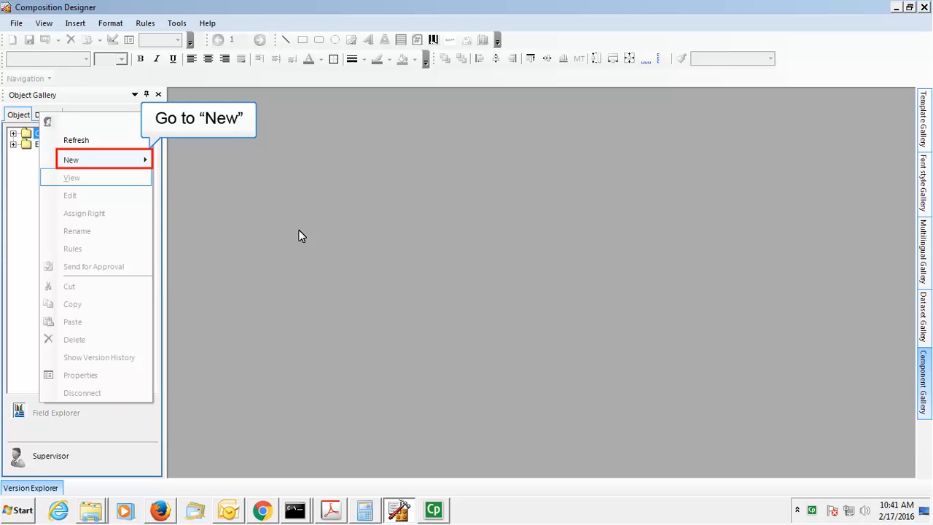
Step: Create an 'Account Statement' category under Output Management System, with its Output Formats folder
mouse_move(131, 154)
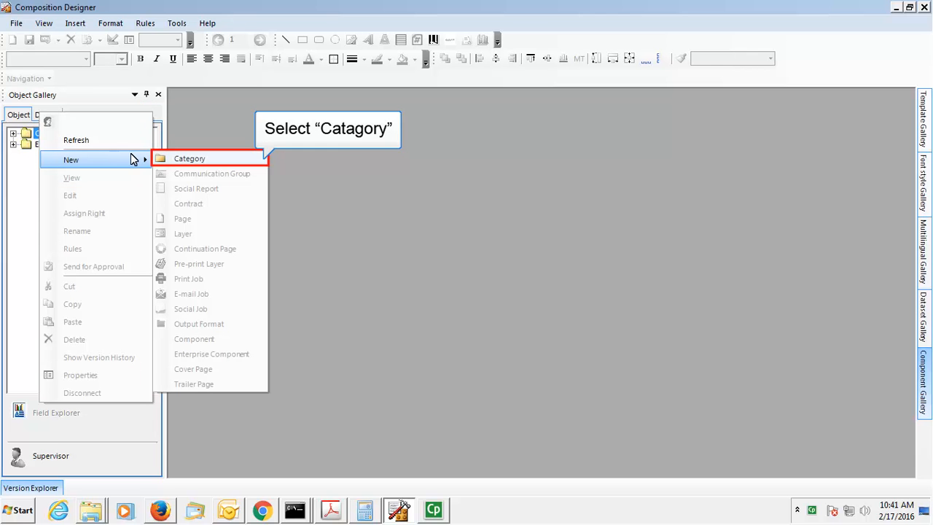
click(189, 158)
text(Account Statemen)
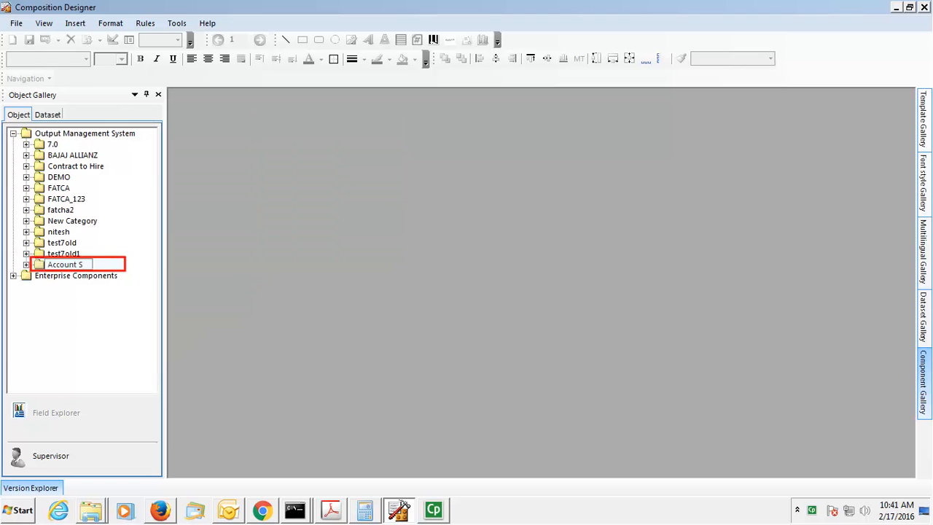
text(t)
key(Return)
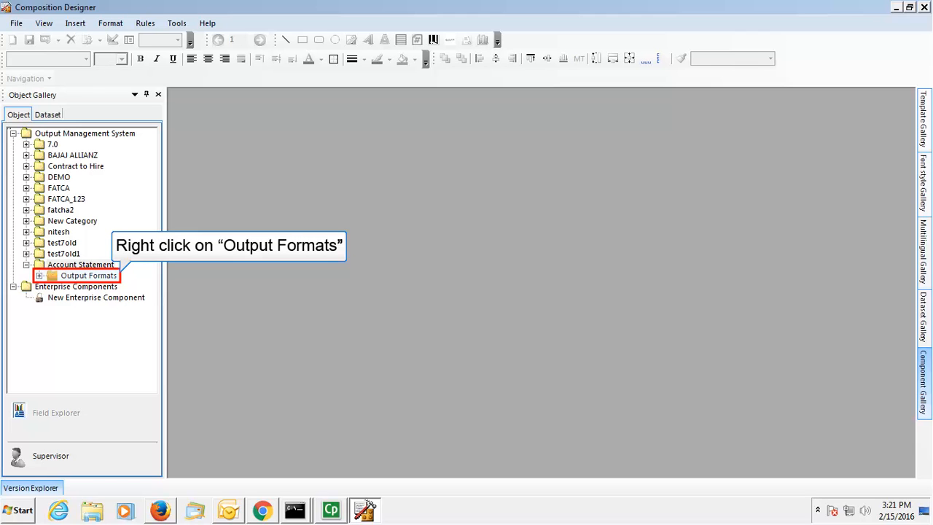
right_click(88, 276)
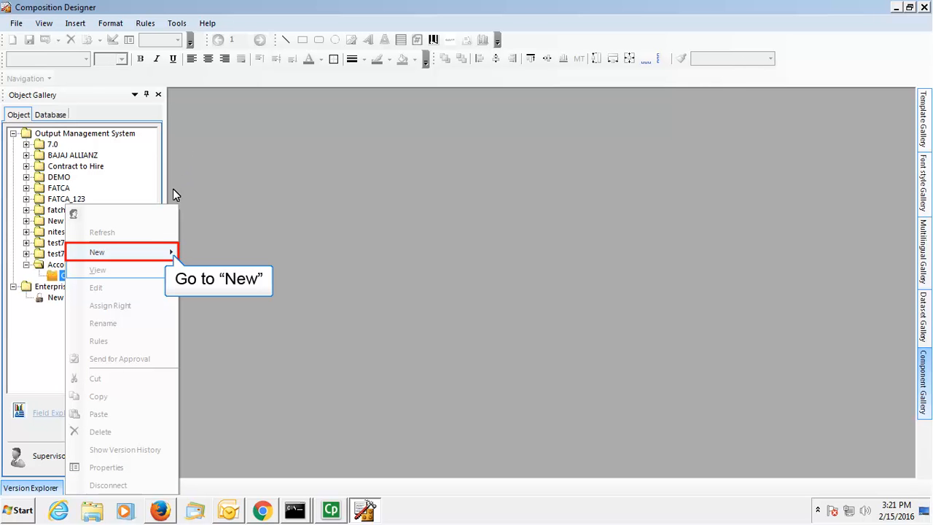
mouse_move(136, 257)
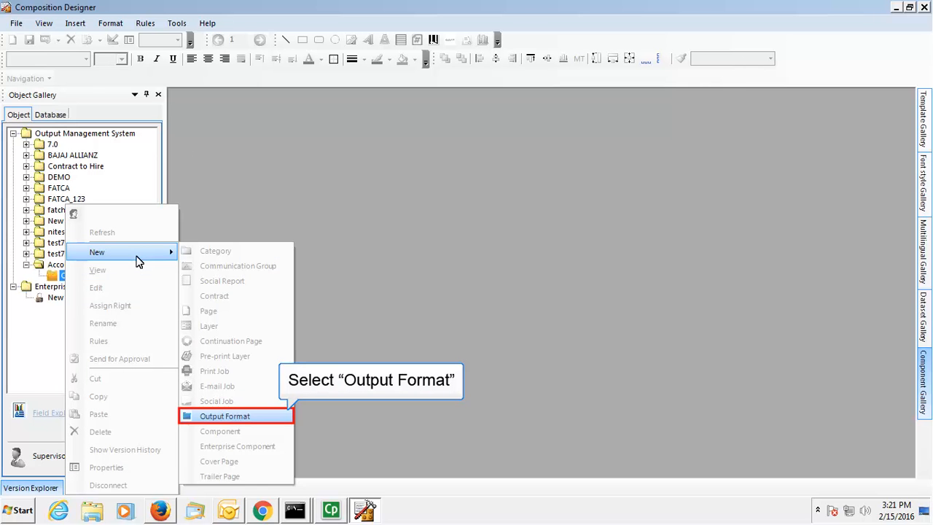
Step: Save a PDF output format 'Color format' in Color mode, described as account statements in color
click(243, 420)
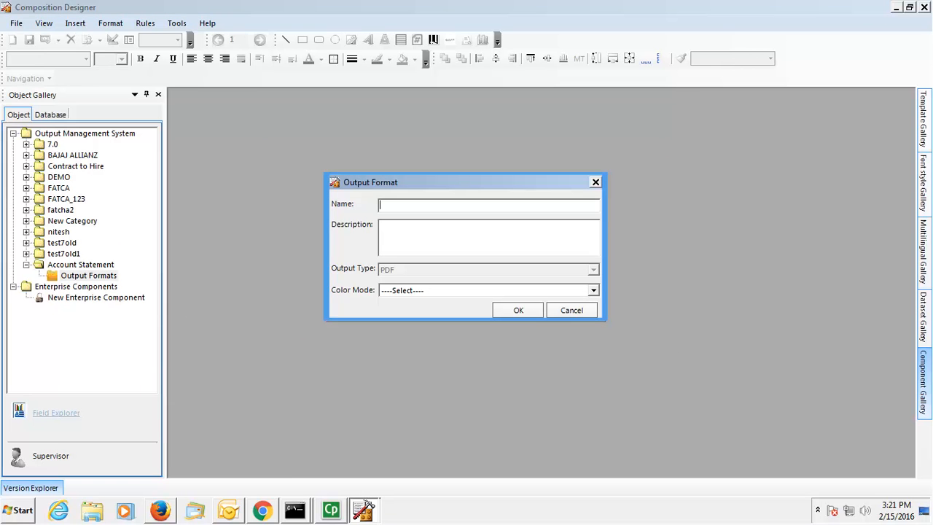
text(Color for)
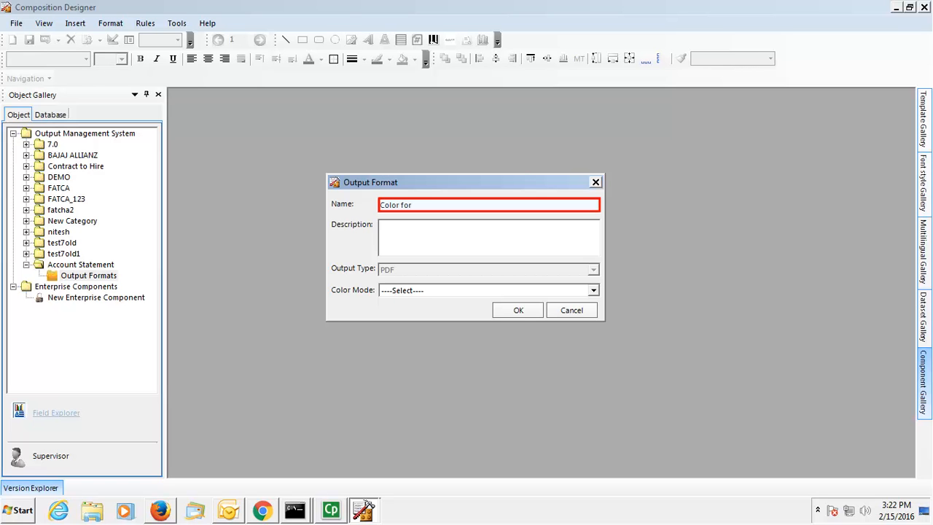
text(mat)
click(488, 238)
text(The)
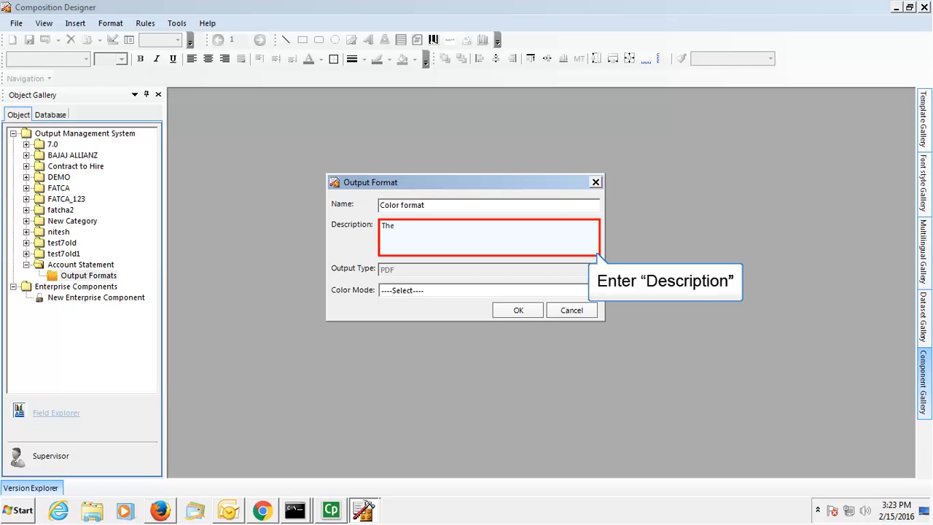
text( generated account statement will be in the color format.)
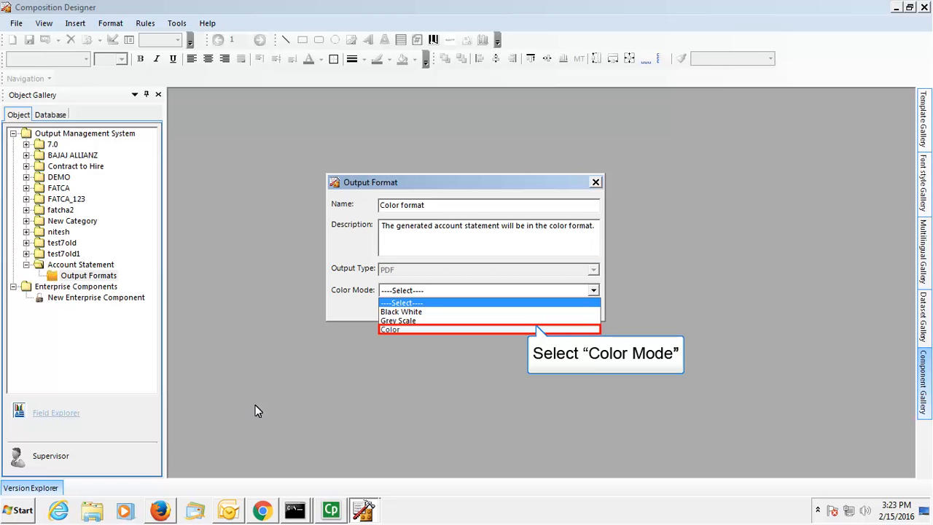
click(399, 329)
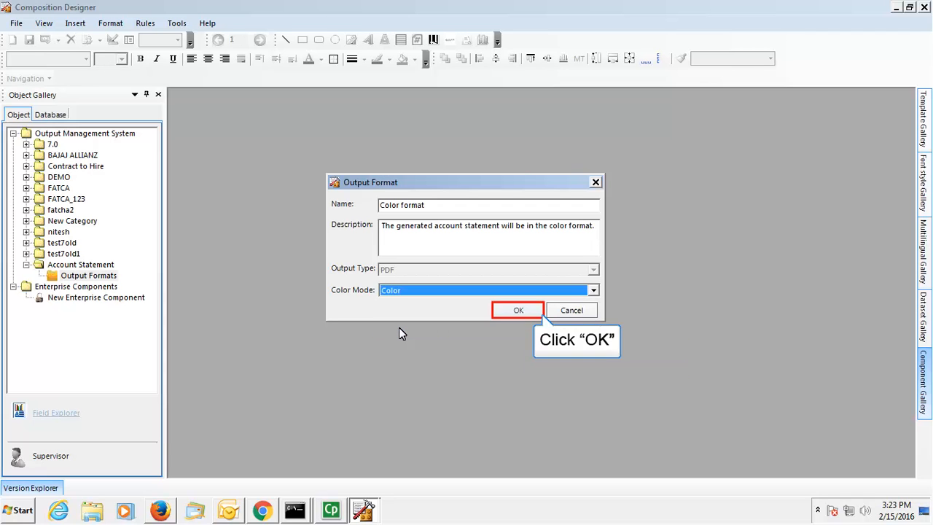
click(514, 311)
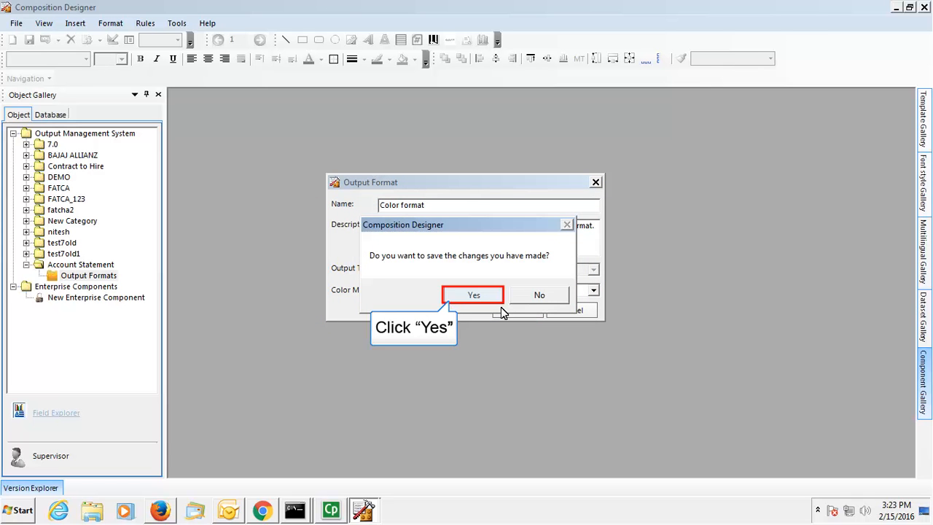
click(467, 297)
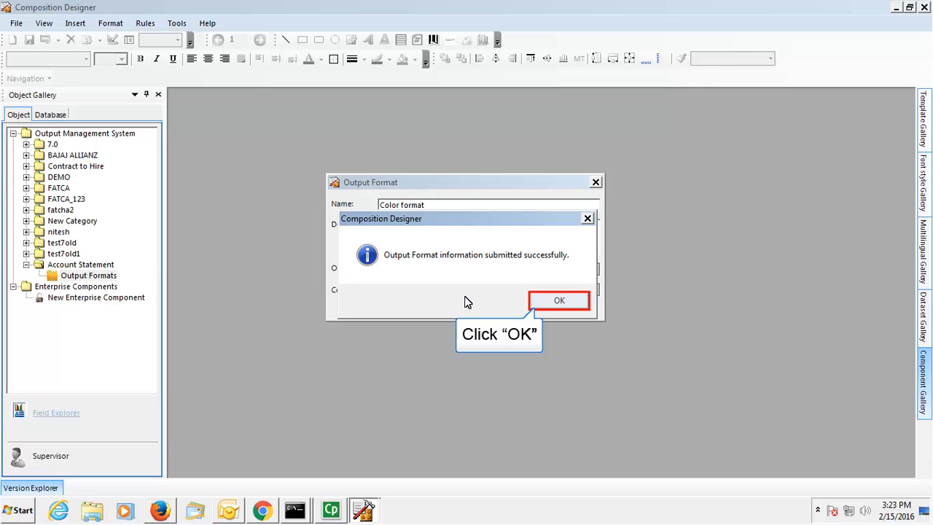
click(573, 305)
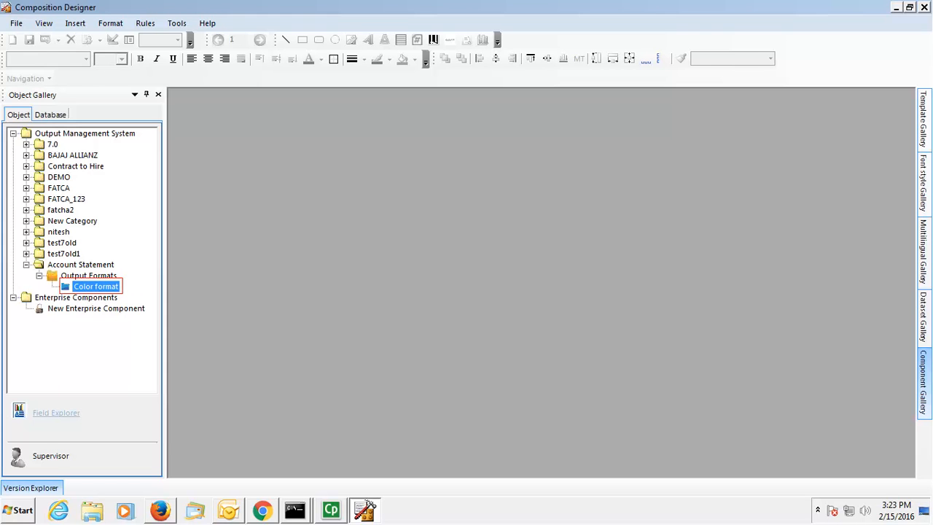
click(81, 264)
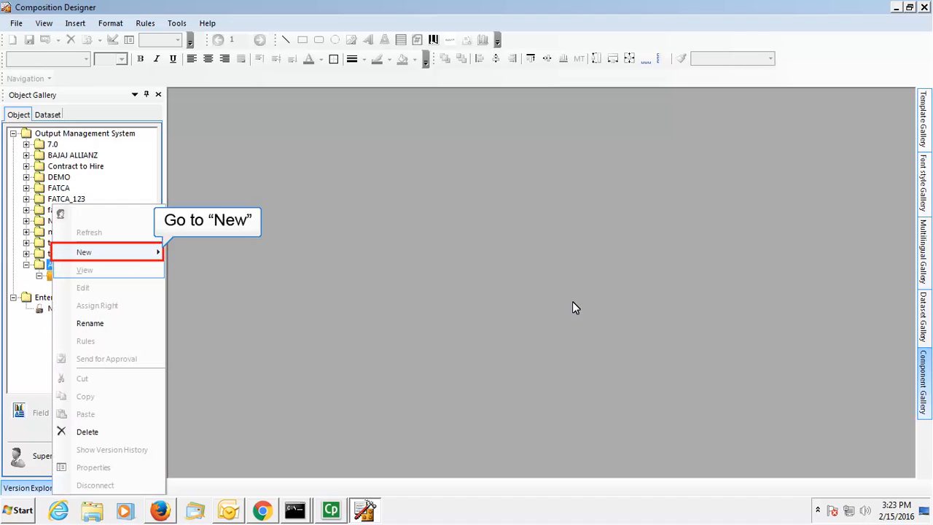
Step: Add a communication group named 'Account Statement' inside the Account Statement category
mouse_move(124, 261)
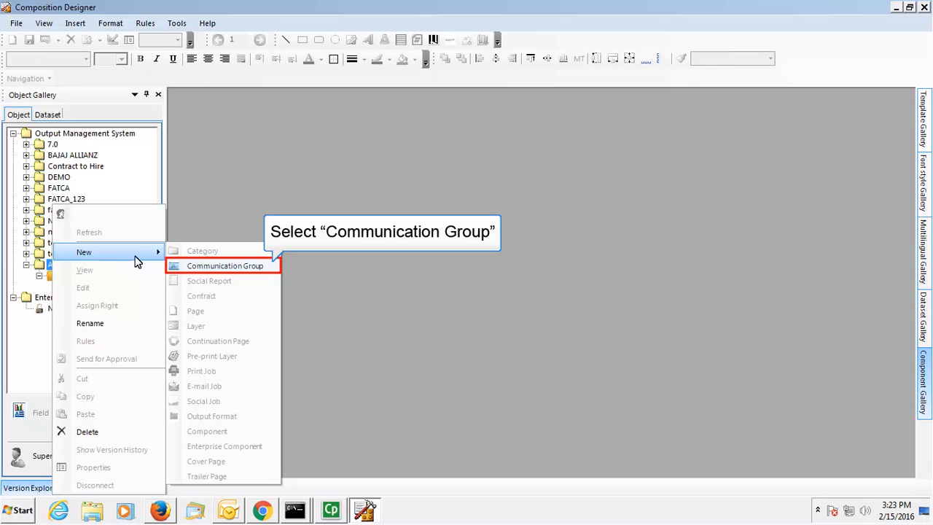
click(209, 266)
text(Account Statement)
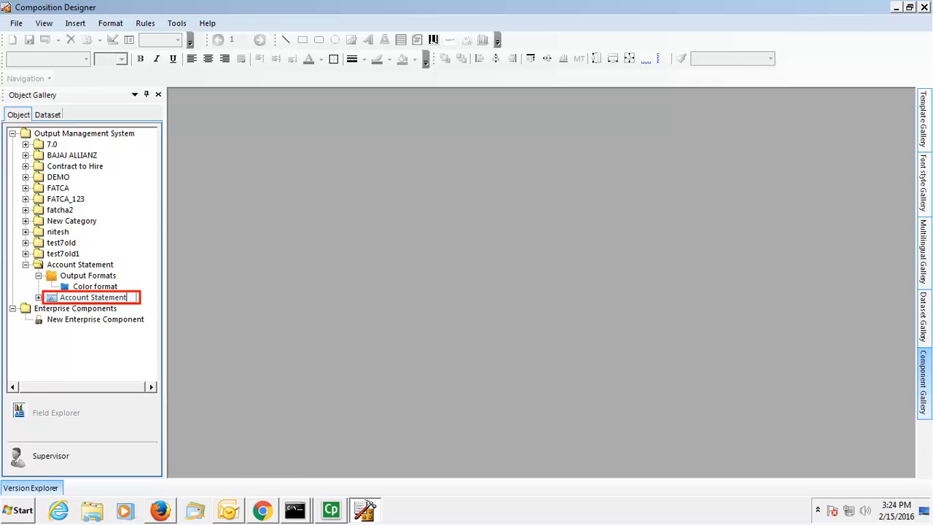
key(Return)
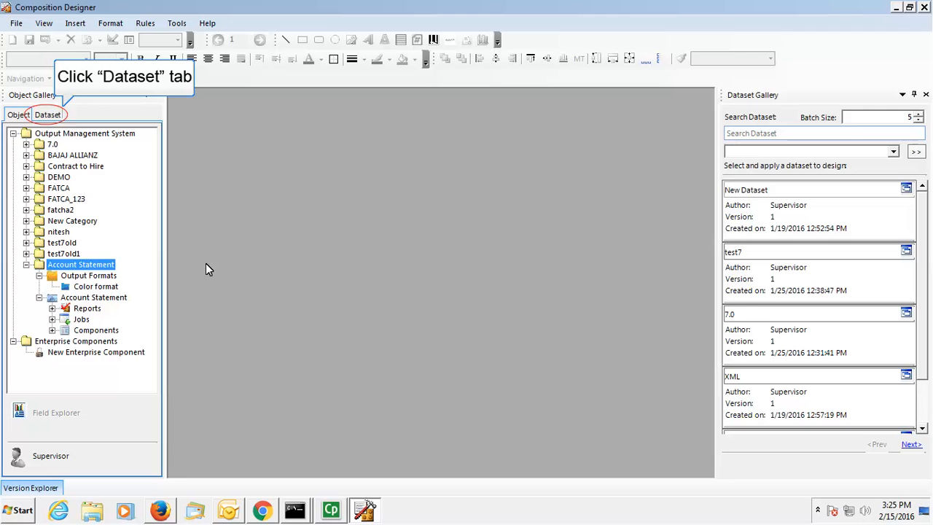
Step: Create a new dataset named 'Customer Account Details' in the Dataset Collection
click(49, 115)
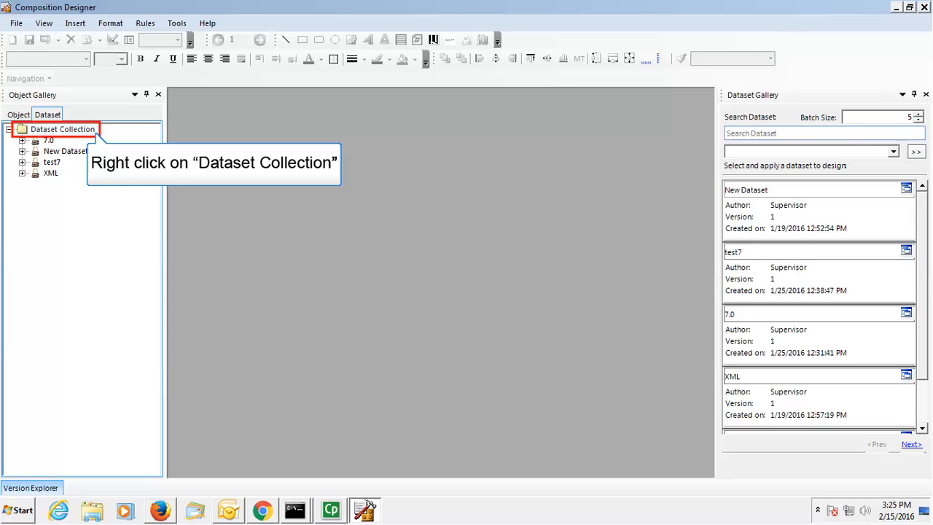
right_click(63, 129)
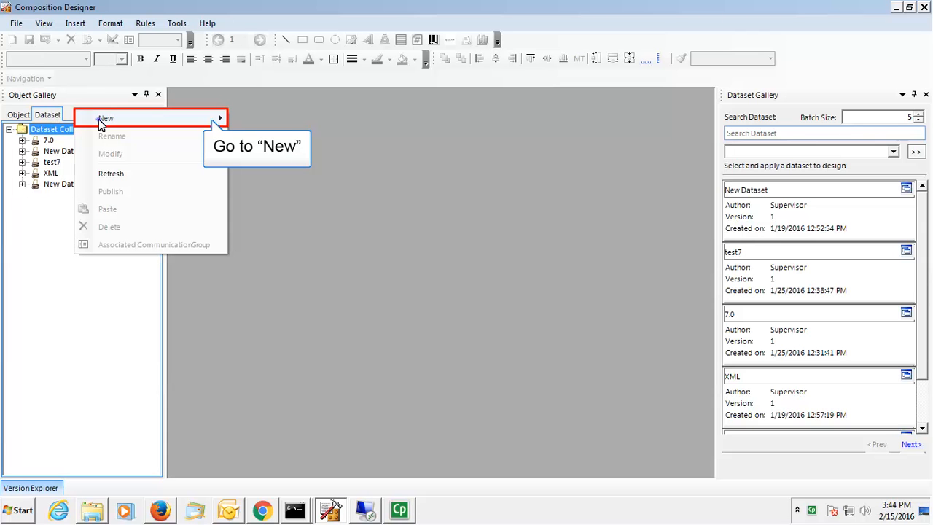
mouse_move(100, 121)
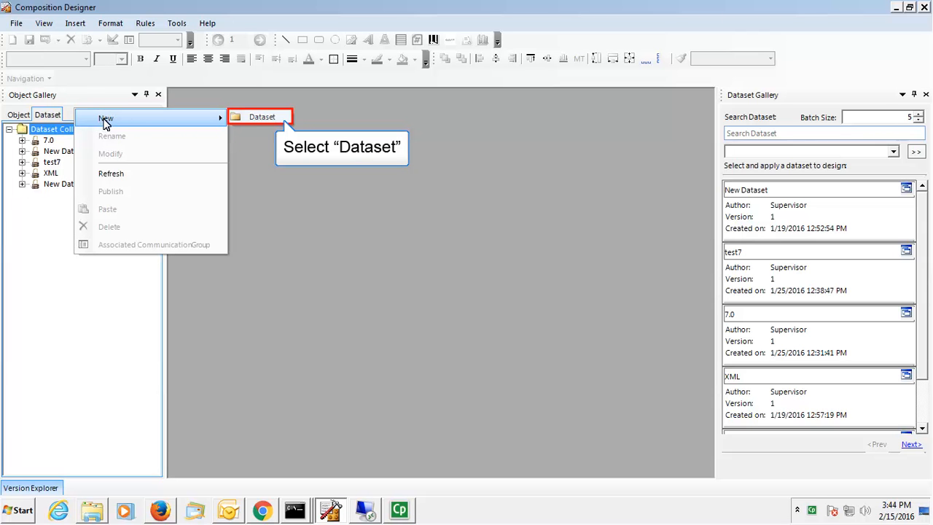
click(257, 118)
text(Cus)
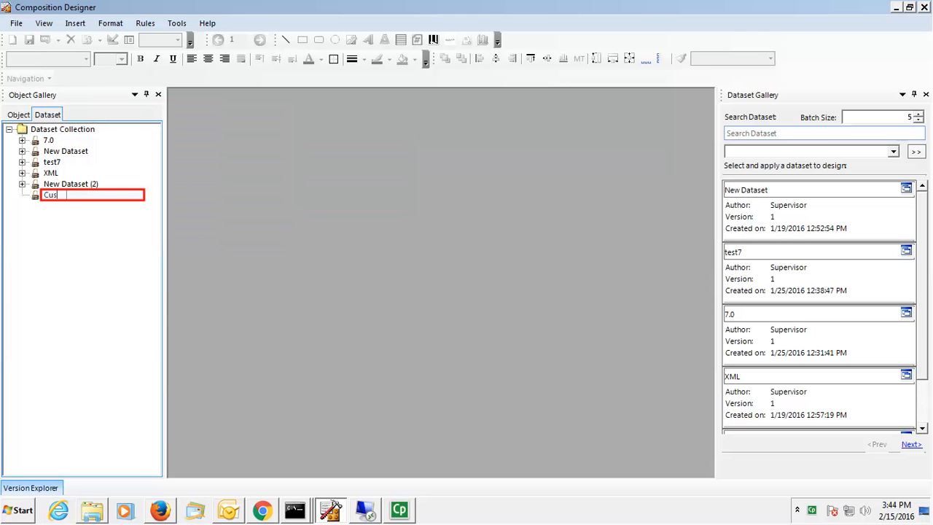
text(tomer Account Details)
key(Return)
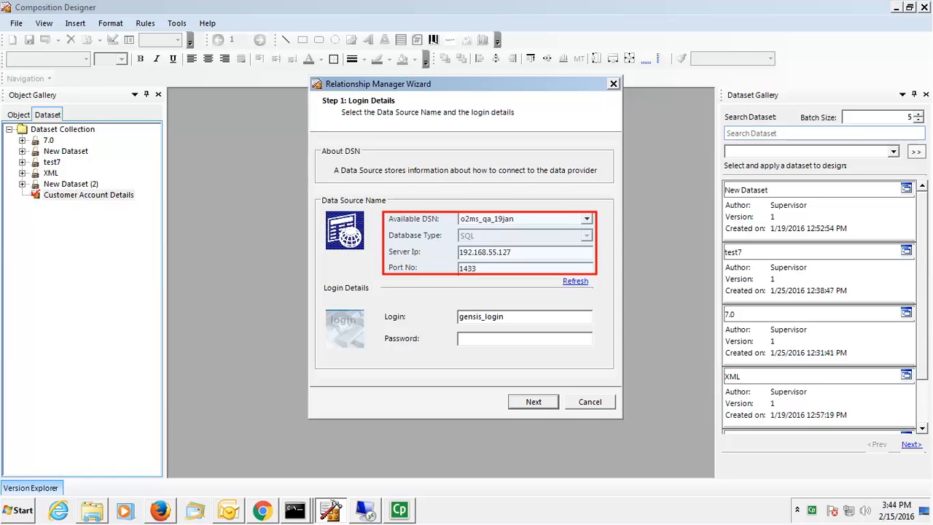
Step: Log in to the database and pick the ahlipersonel and ahlitransaction tables for the dataset
text(***********)
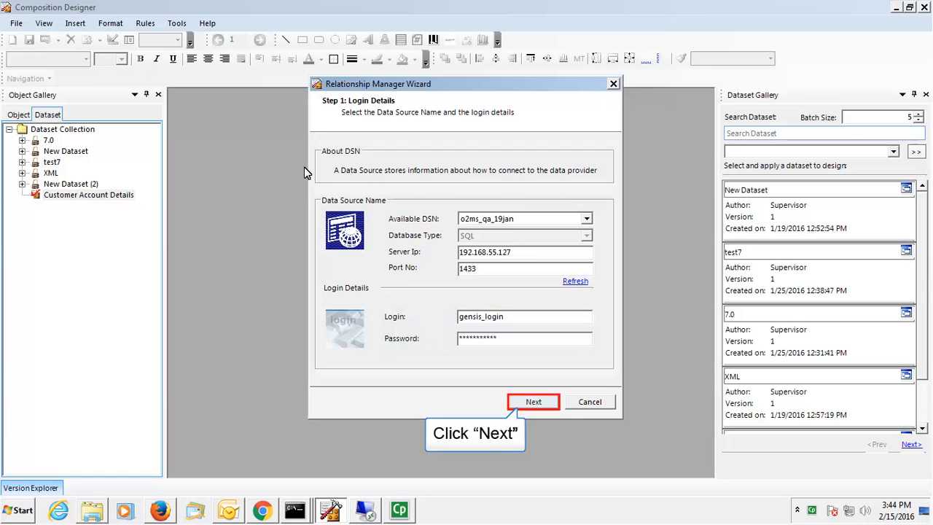
click(533, 401)
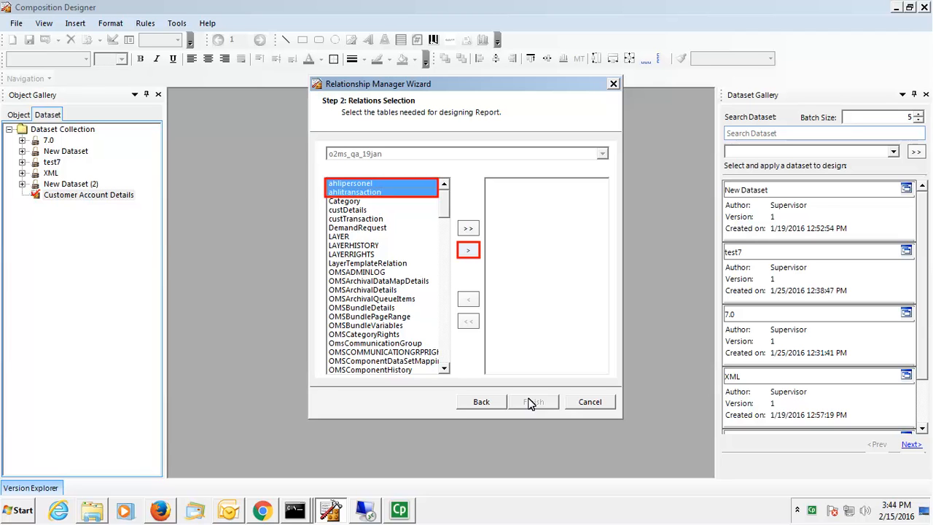
click(468, 251)
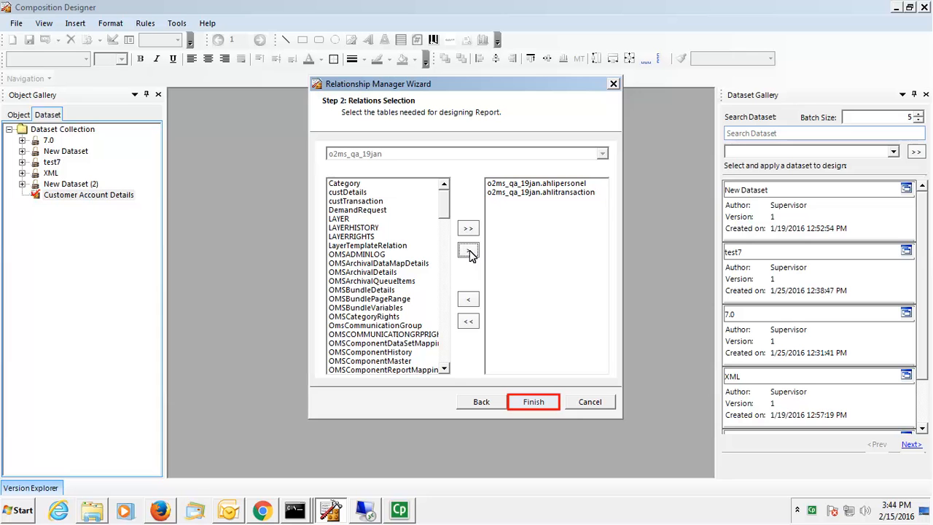
click(539, 403)
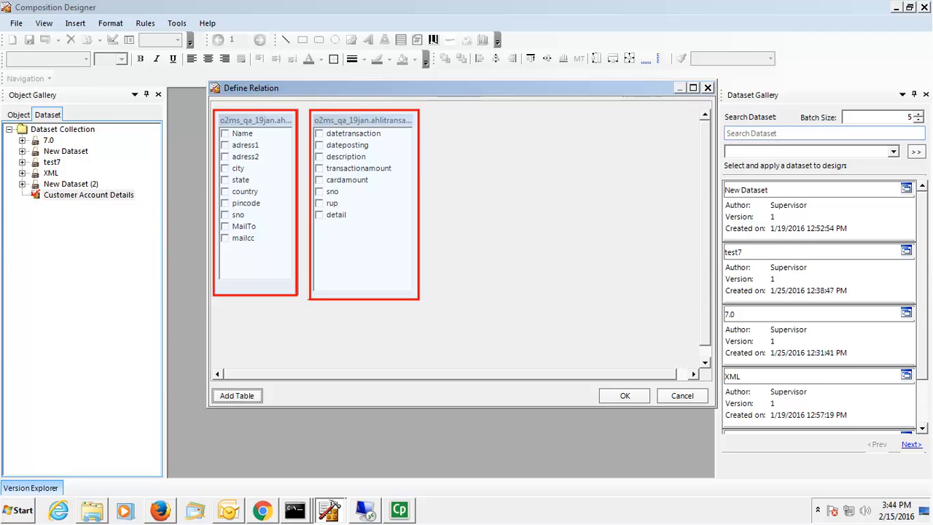
Step: Join ahlipersonel and ahlitransaction on sno, include all columns, and save the relation
drag(237, 214, 340, 194)
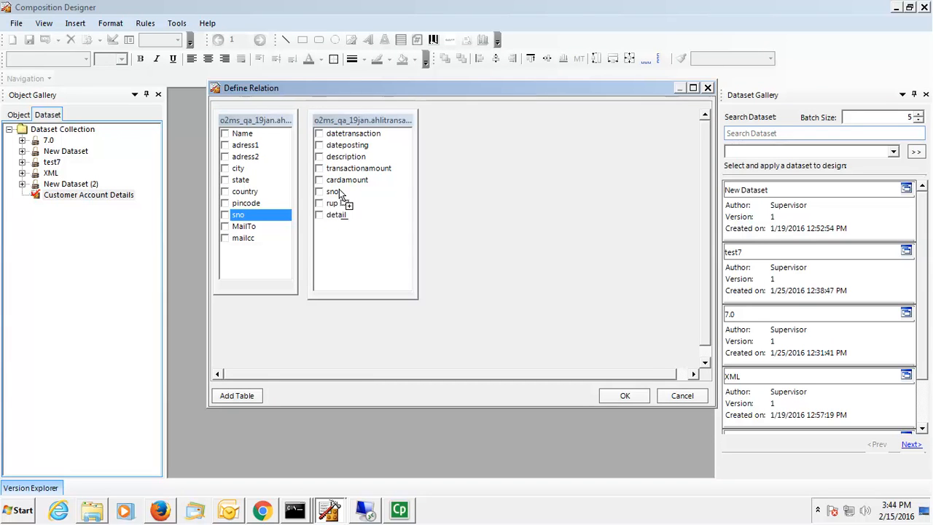
drag(339, 193, 340, 193)
right_click(338, 191)
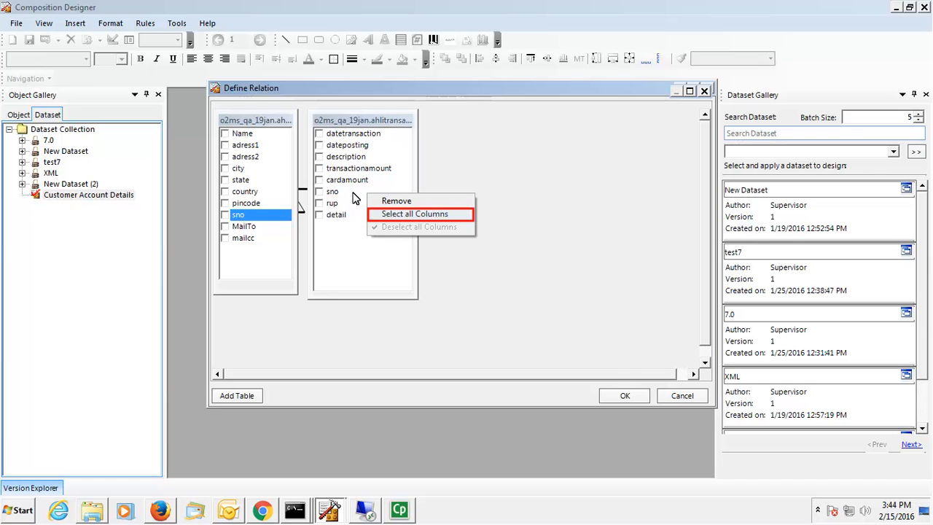
click(433, 216)
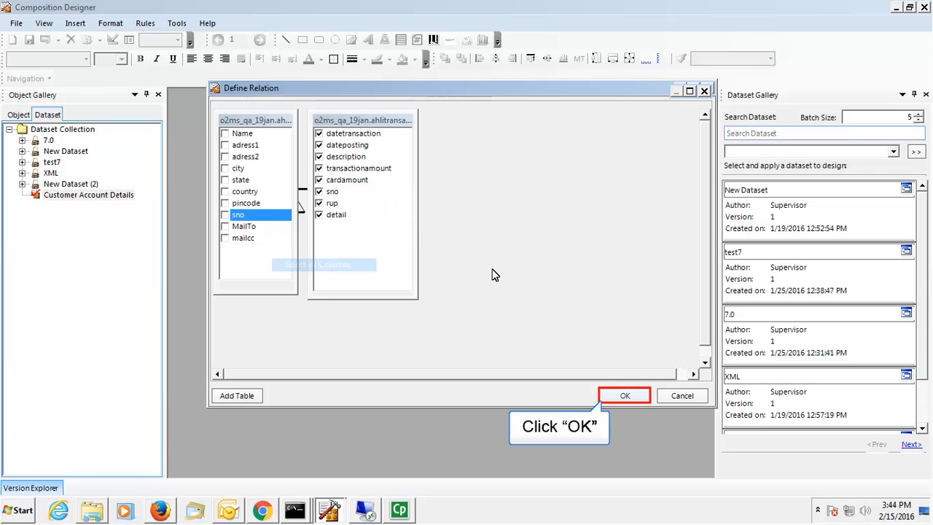
click(628, 394)
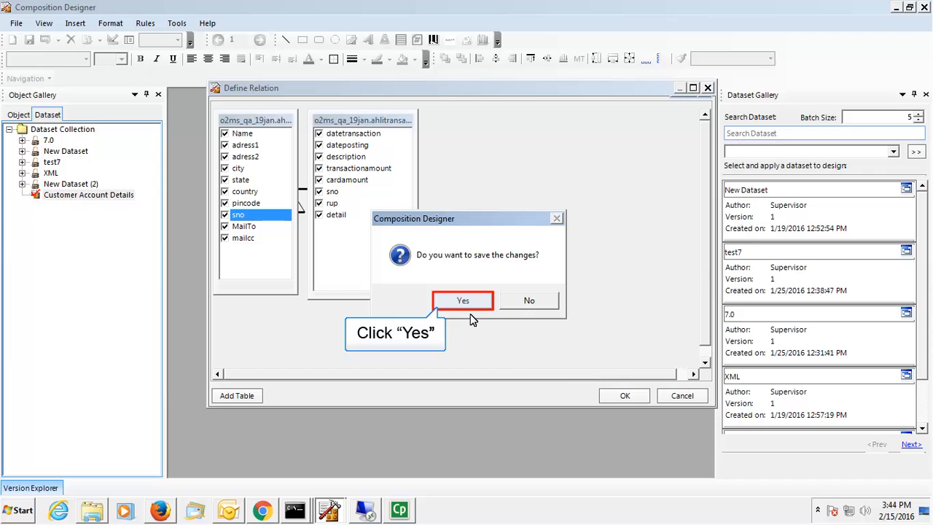
click(448, 306)
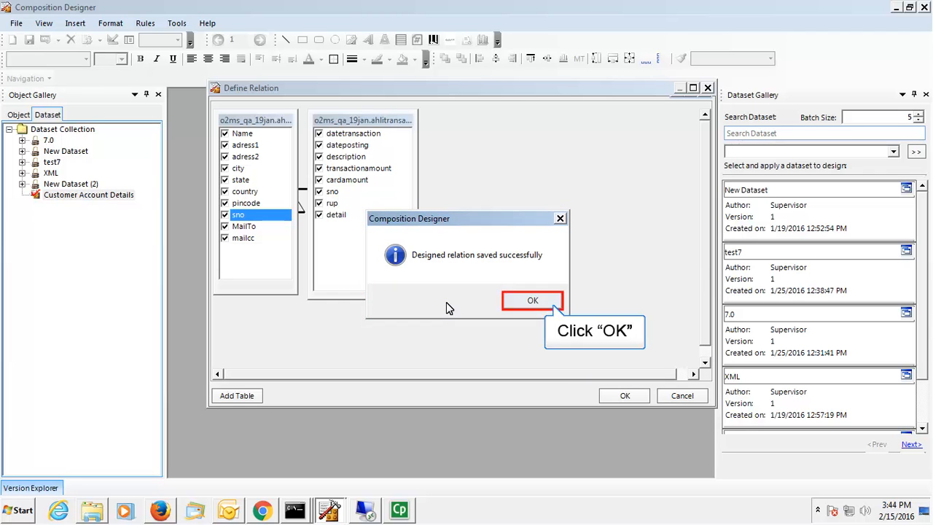
click(541, 299)
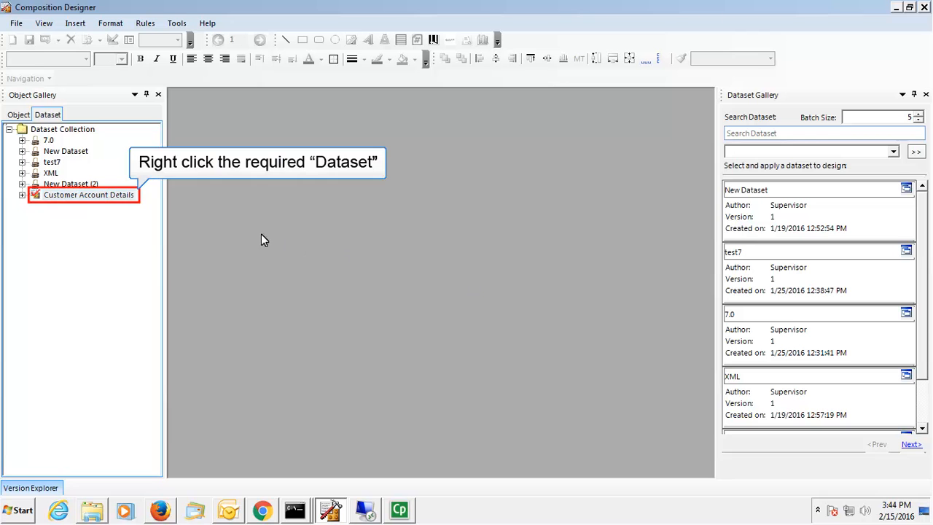
Step: Check in Customer Account Details with comment 'Dataset Created by Supervisor' and return to the object tree
right_click(86, 196)
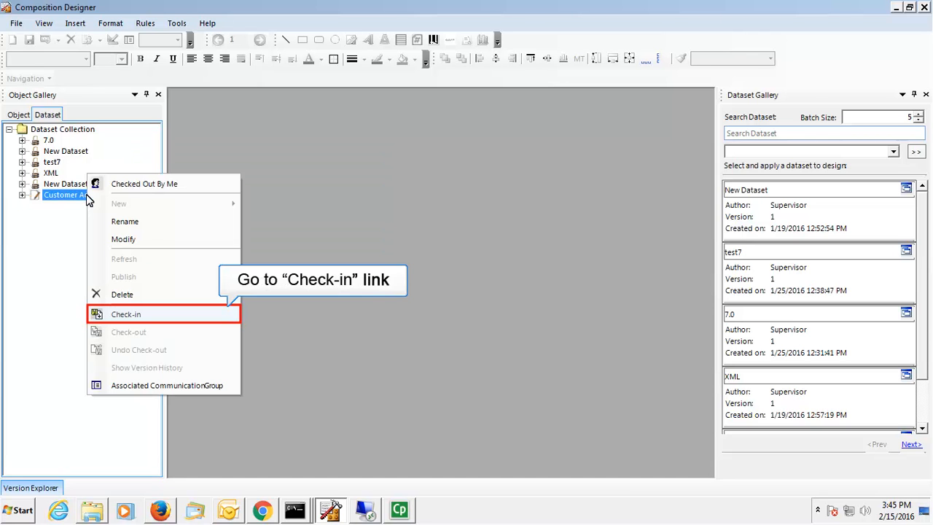
click(141, 315)
text(Dataset Created)
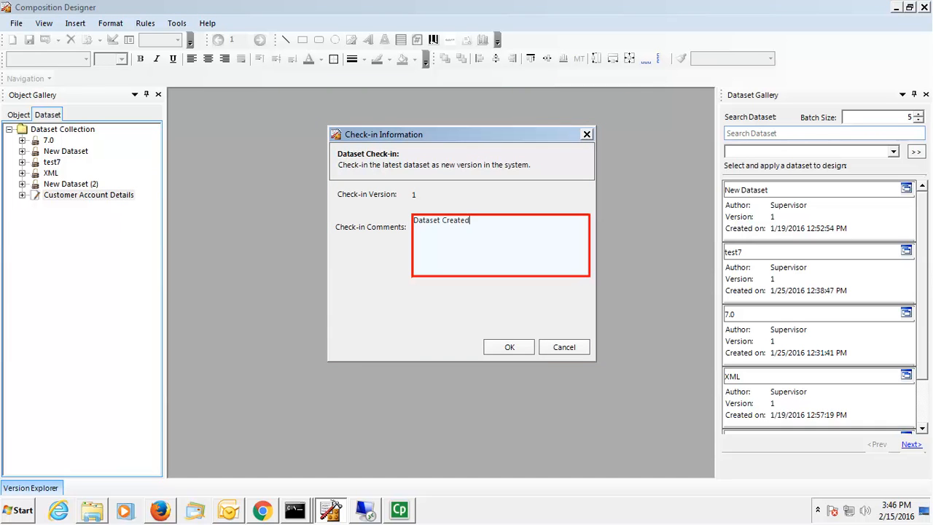
text( by Supervisor)
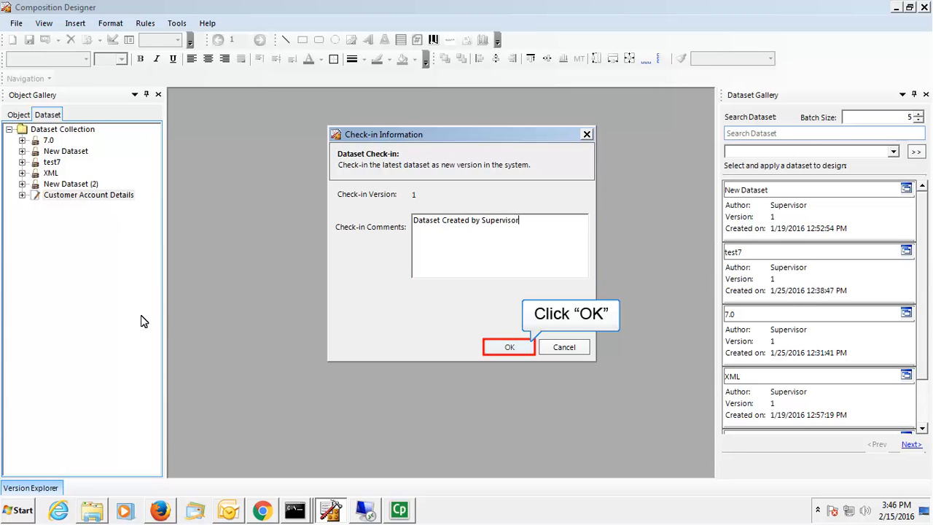
click(510, 347)
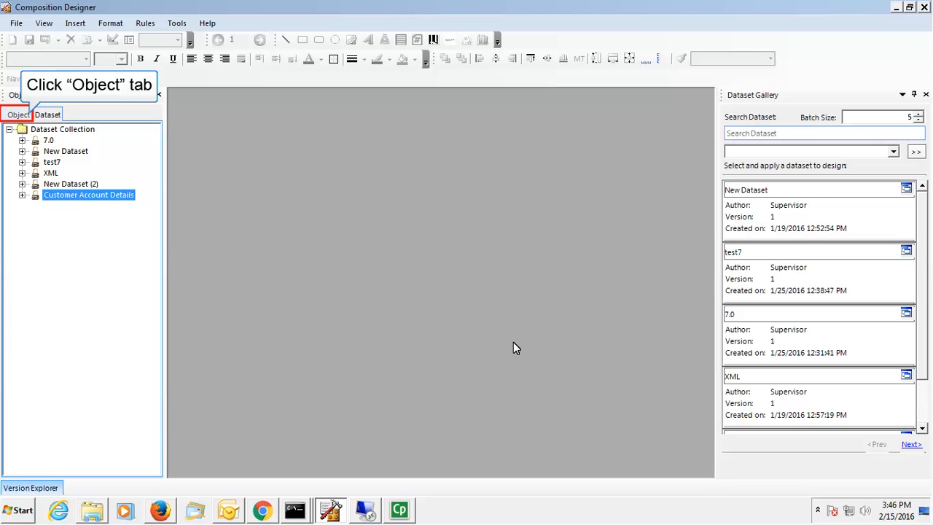
click(20, 115)
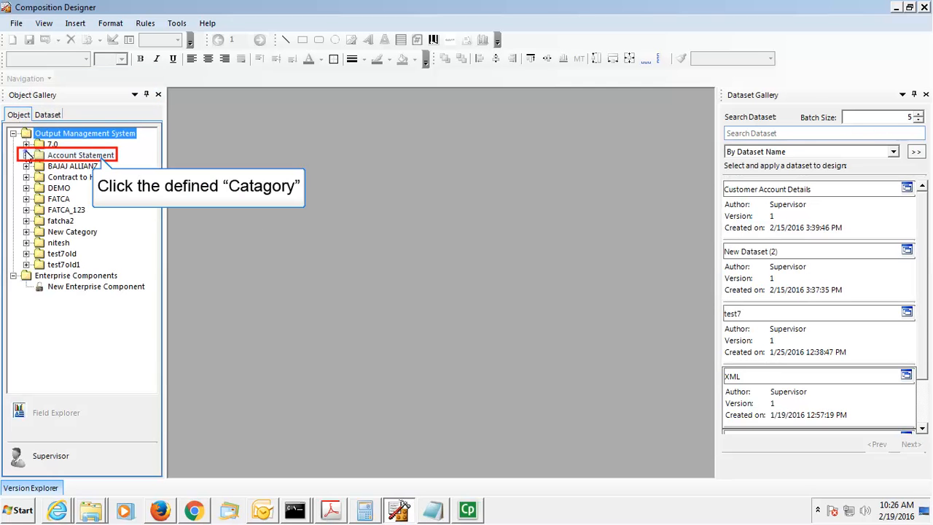
click(26, 155)
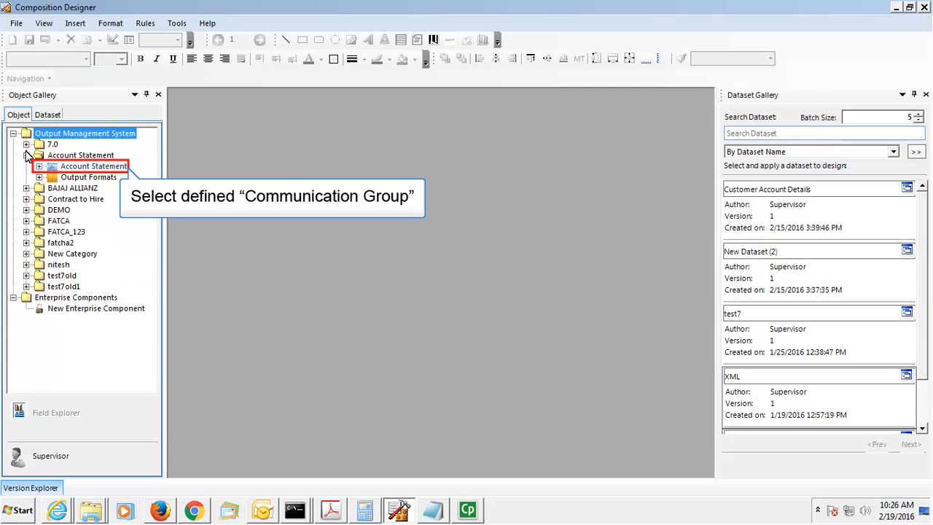
Step: Link the Customer Account Details dataset to the Account Statement communication group
click(58, 168)
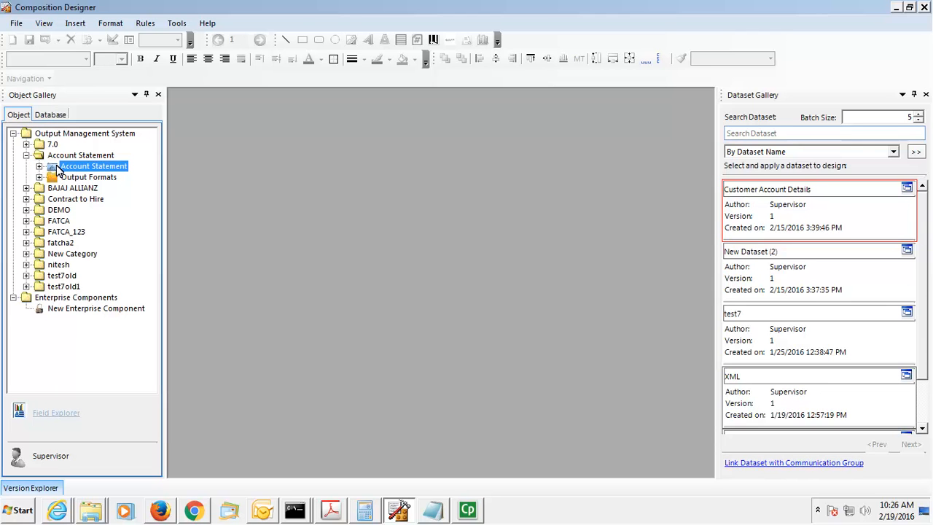
click(762, 217)
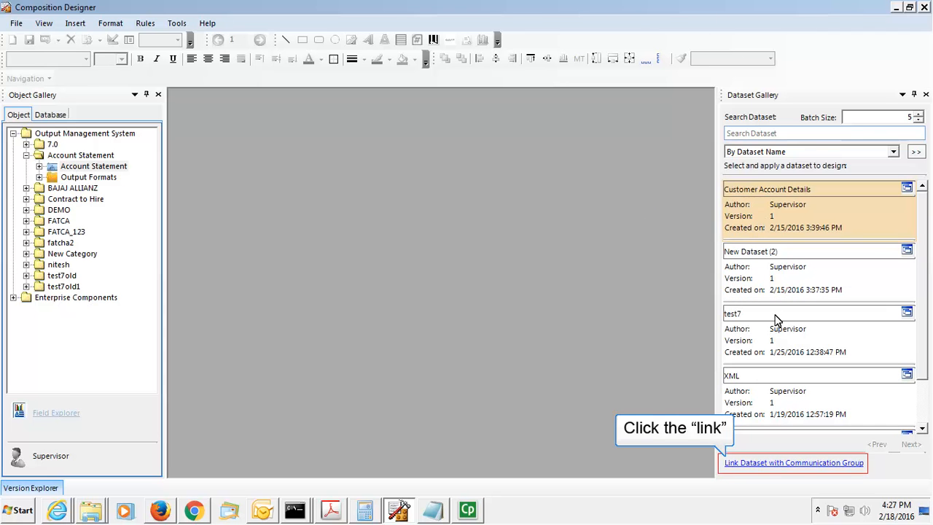
click(799, 462)
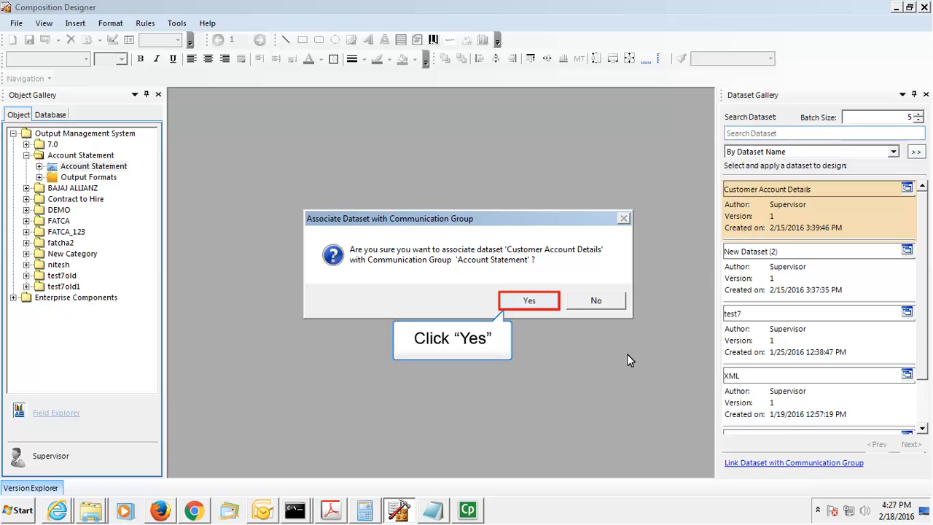
click(543, 305)
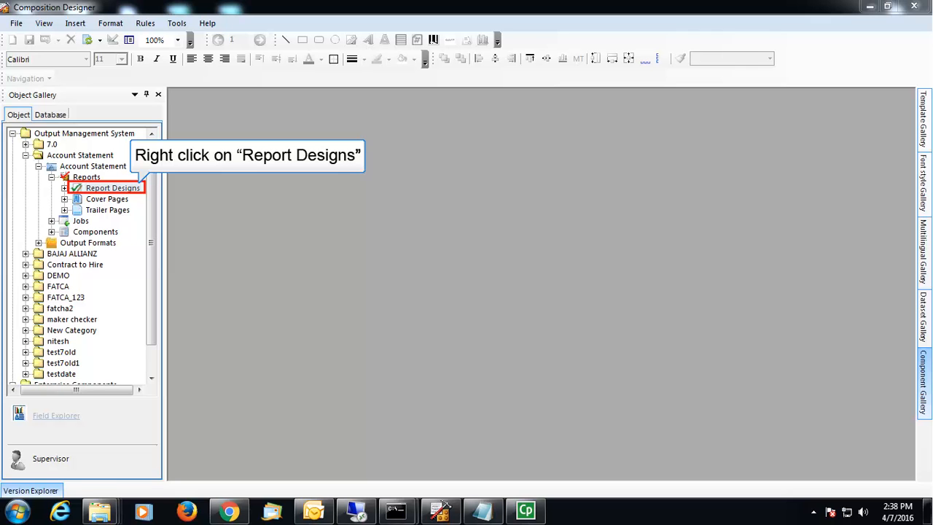
Step: Create an 'Account Statement' report under Report Designs and open its Default Layer page
right_click(107, 188)
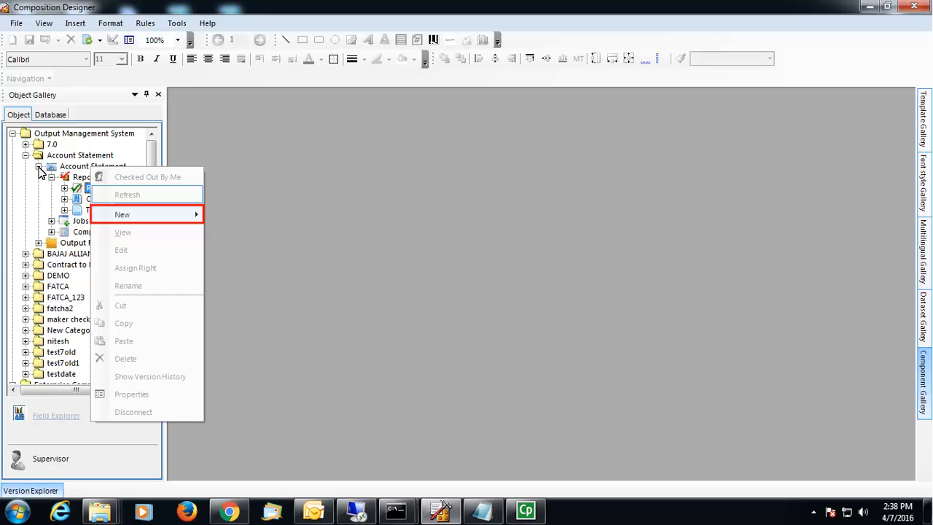
click(122, 216)
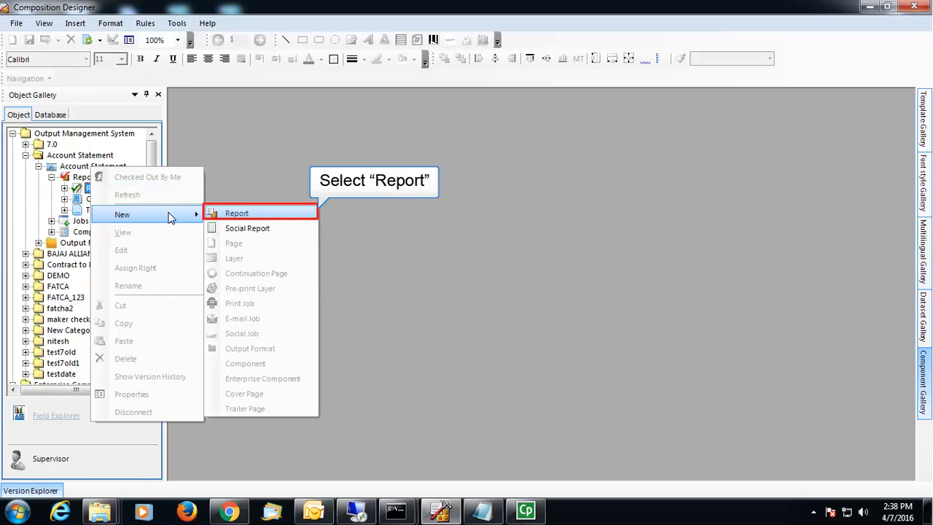
click(246, 217)
text(Account Statement)
key(Return)
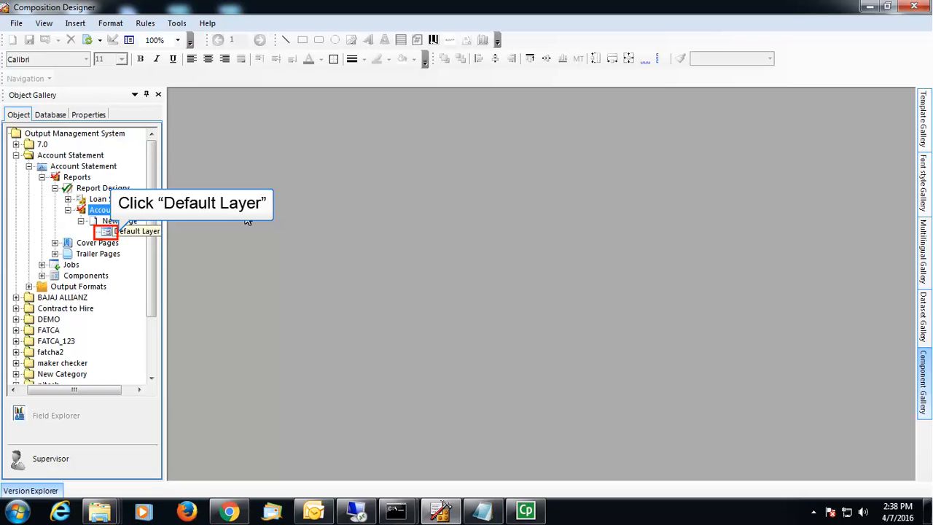
click(107, 231)
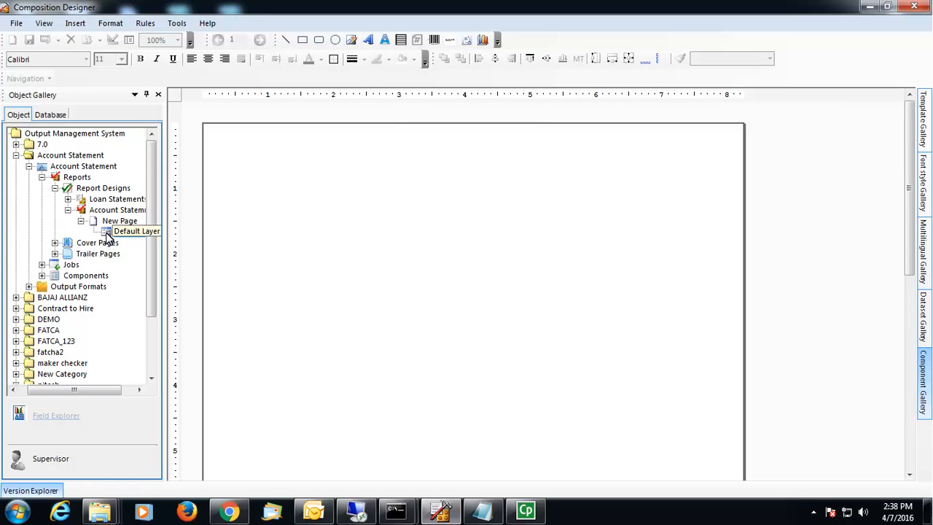
Step: Place the First Bank.jpg logo in an image frame at the page's top right
click(352, 40)
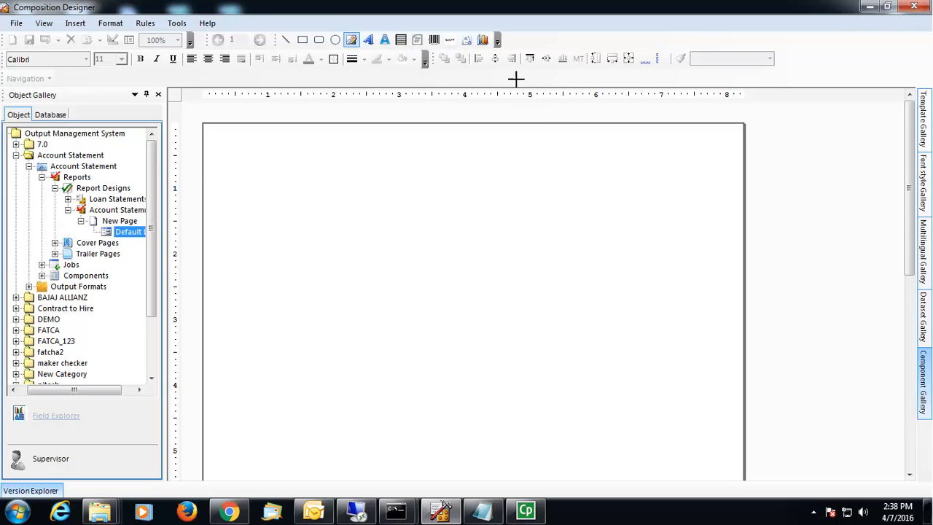
drag(618, 182, 724, 277)
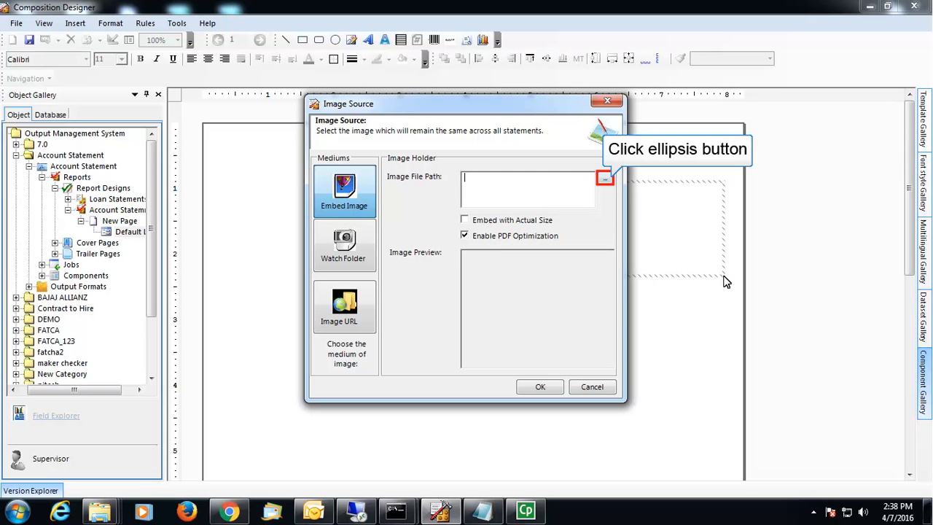
click(606, 180)
scroll(757, 291, down, 5)
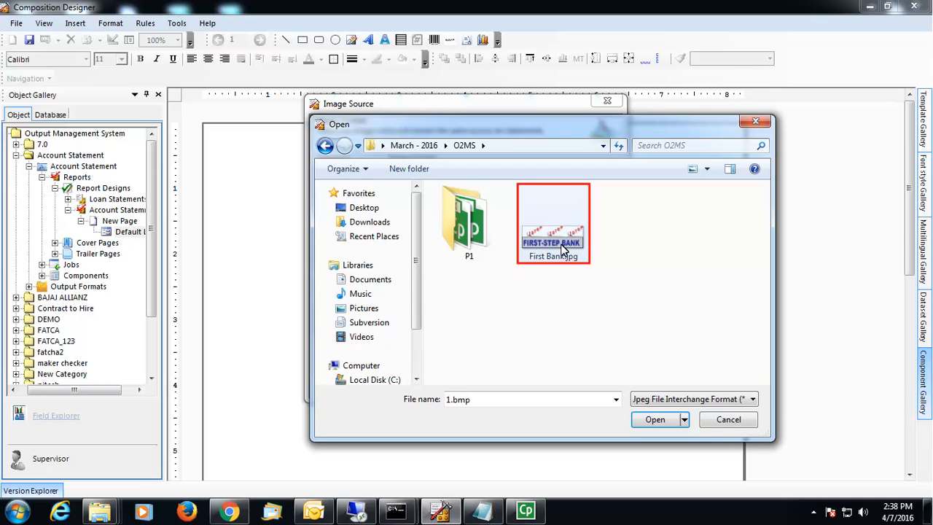
click(563, 250)
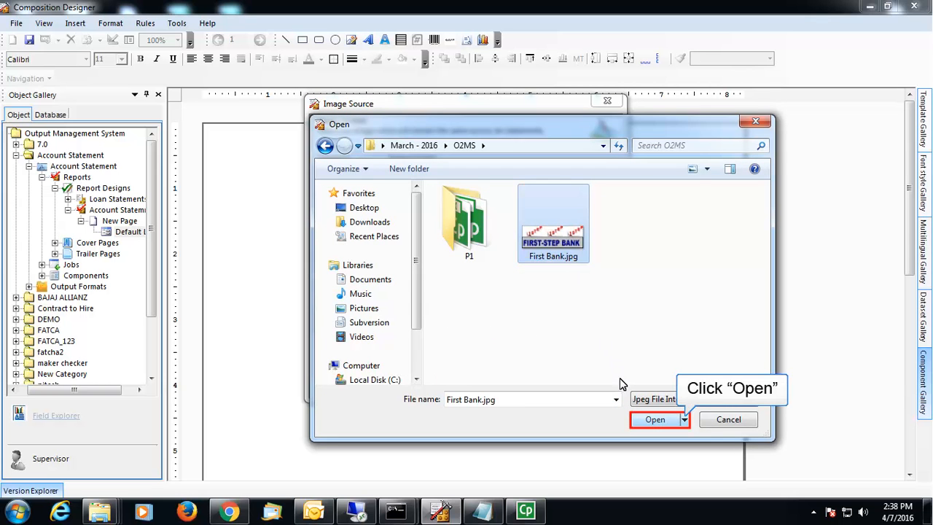
click(636, 418)
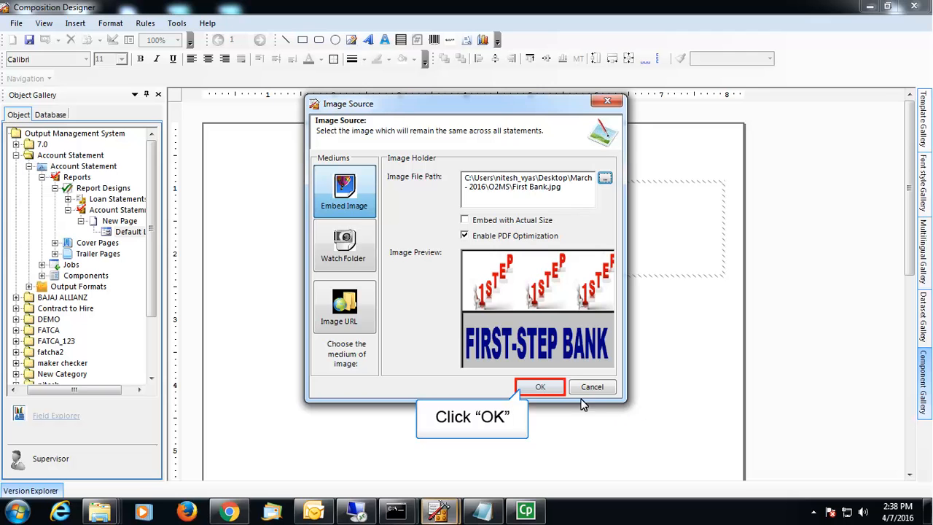
click(540, 388)
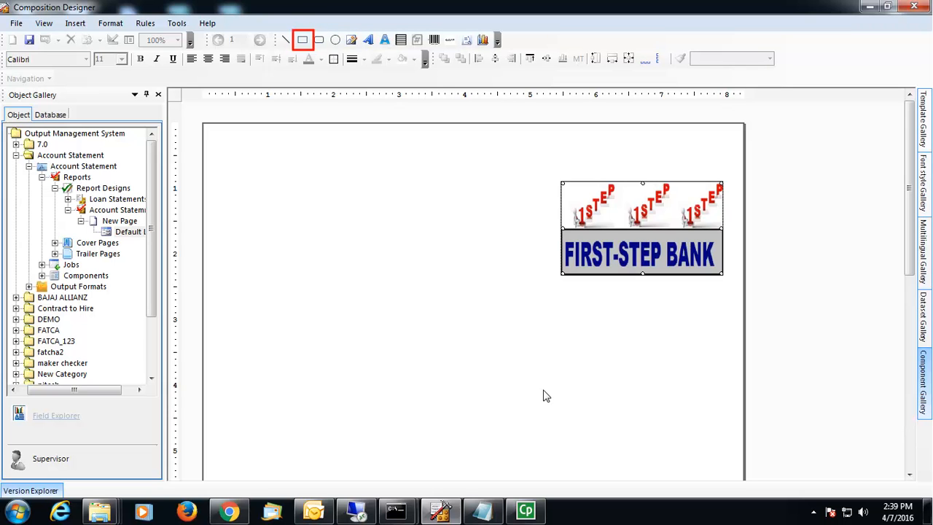
Step: Draw a rectangle near the page's top left with a header band across its top
click(303, 43)
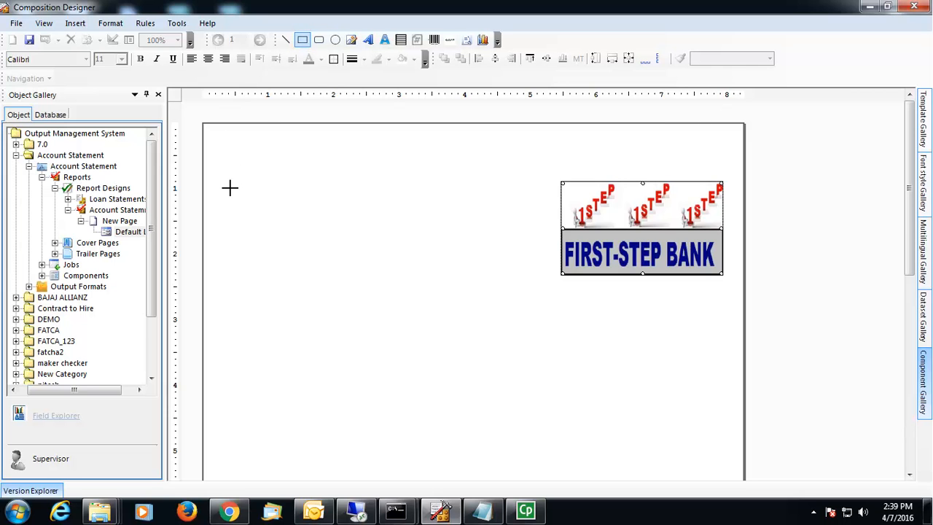
mouse_move(230, 188)
mouse_down()
mouse_move(356, 235)
mouse_move(398, 229)
mouse_move(422, 272)
mouse_move(431, 349)
mouse_up()
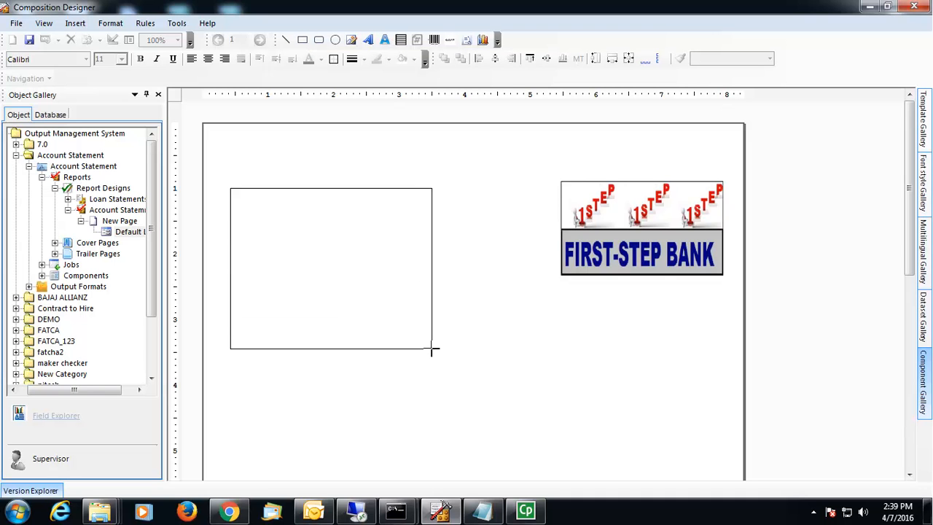
drag(231, 189, 433, 232)
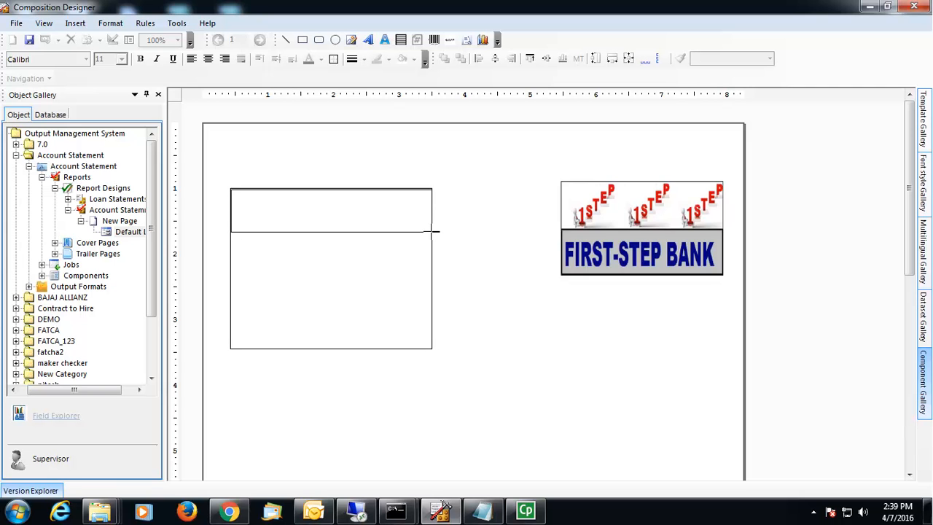
drag(432, 232, 433, 234)
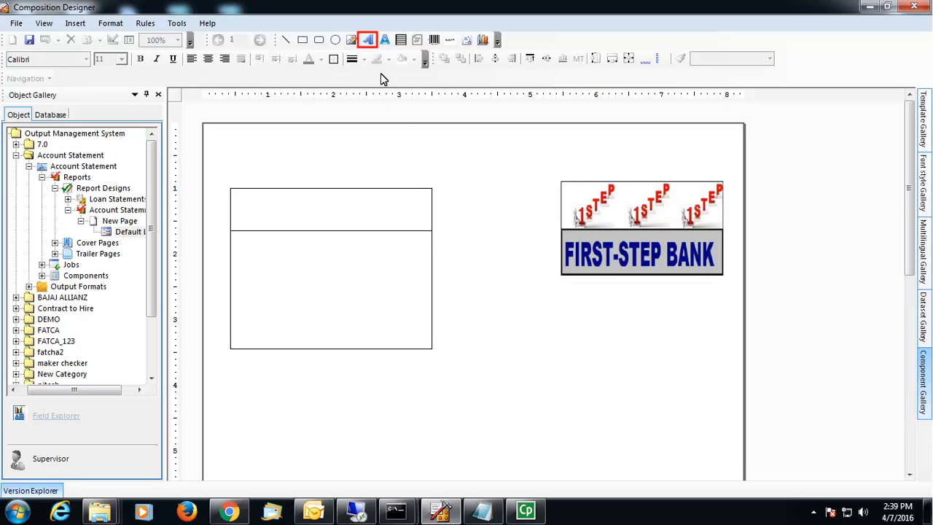
Step: Add a bold 'Name and Address' text box in the rectangle's header strip
click(369, 40)
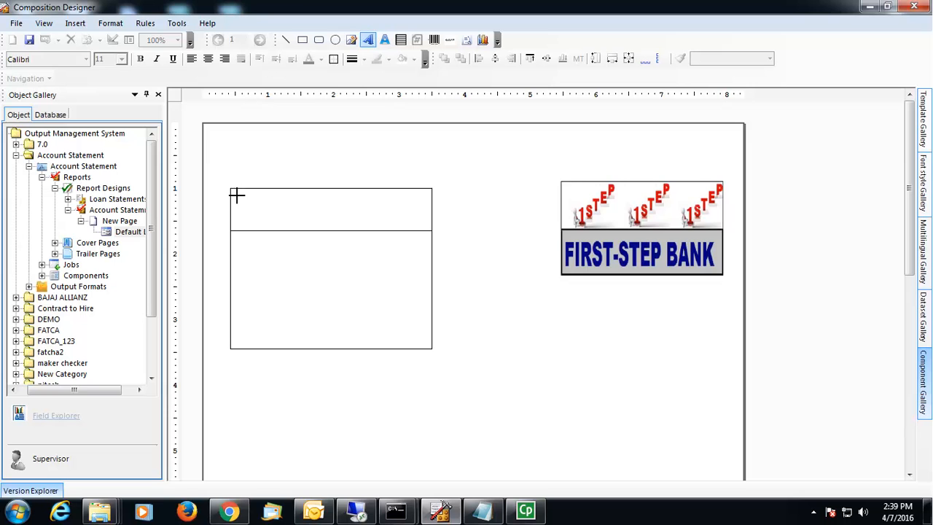
mouse_move(236, 195)
mouse_down()
mouse_move(250, 210)
mouse_move(427, 225)
mouse_up()
text(Name and Add)
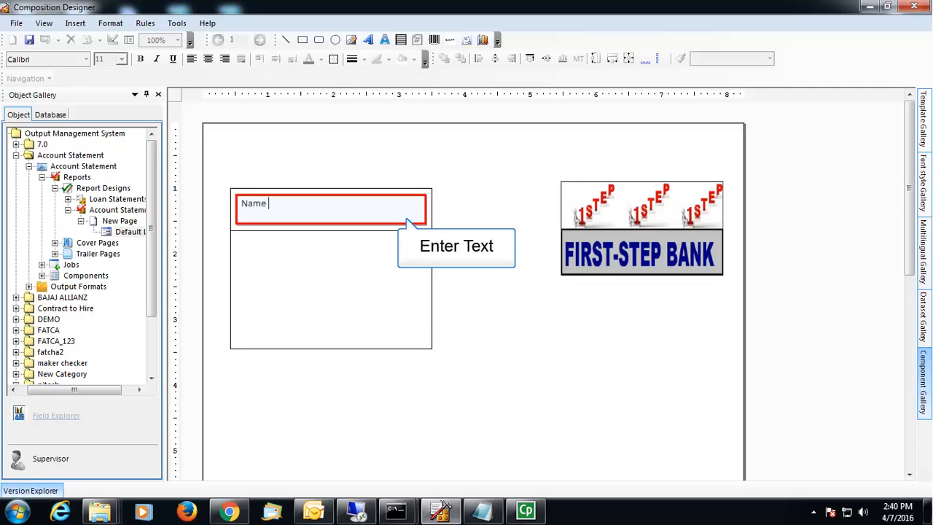
text(ress)
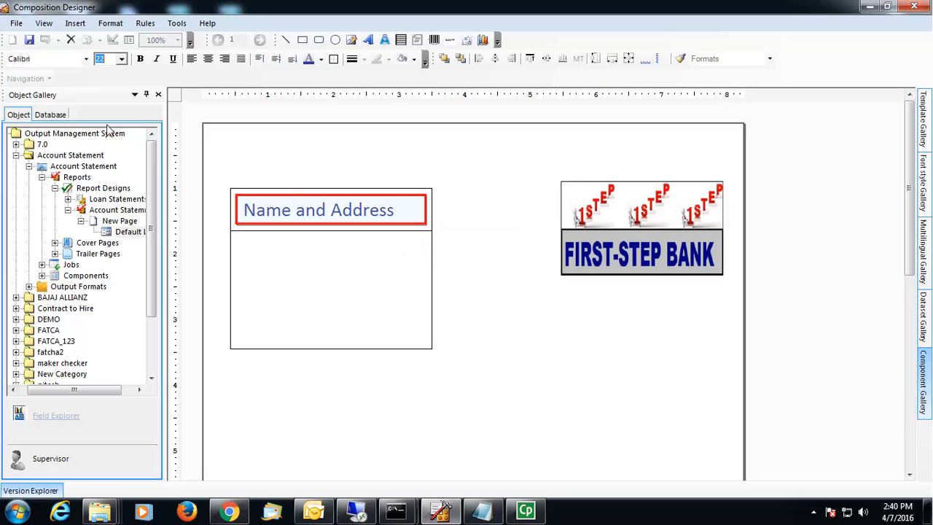
click(141, 59)
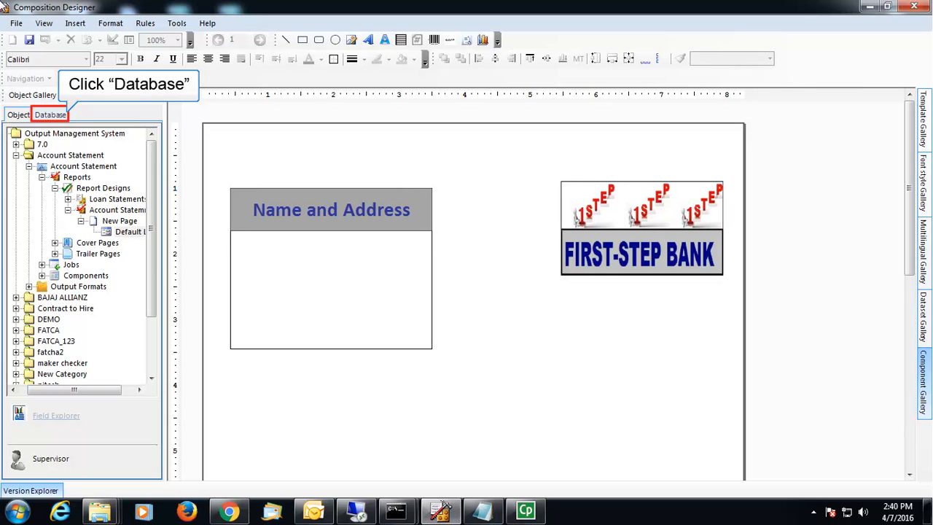
Step: Drag the Name and state fields from test7 > o2ms_qa_19jan > ahlipersonel into the address box
click(45, 117)
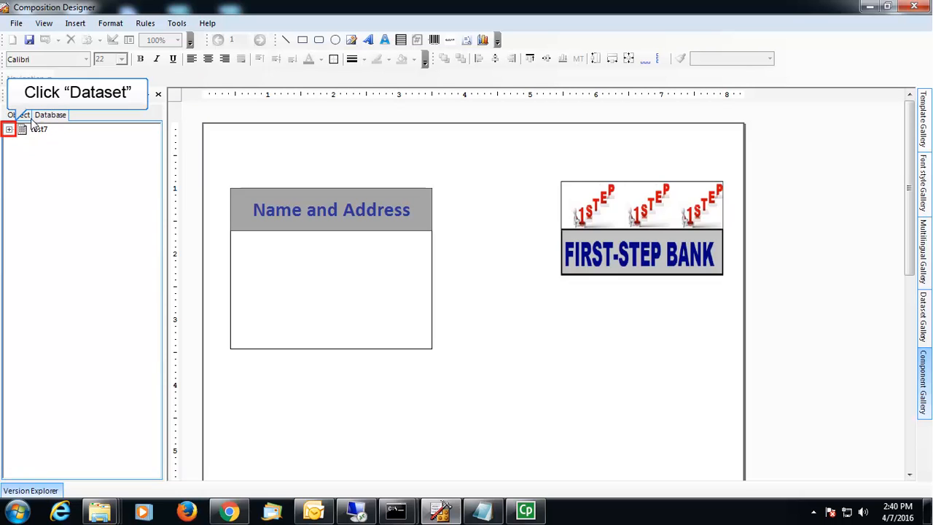
click(10, 130)
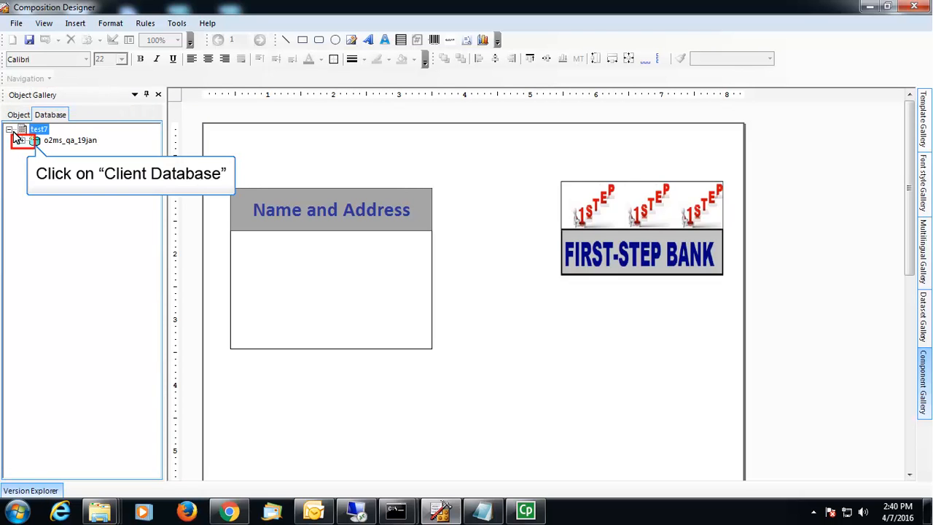
click(21, 142)
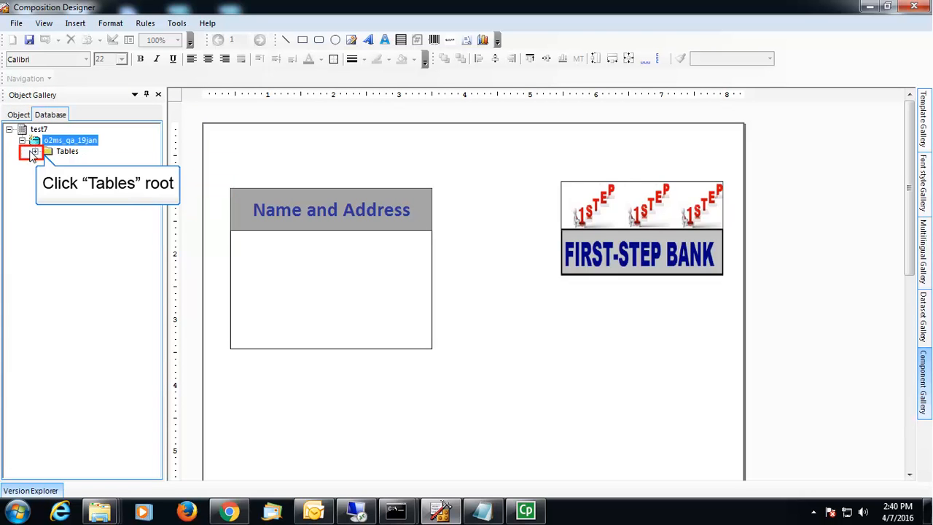
click(32, 153)
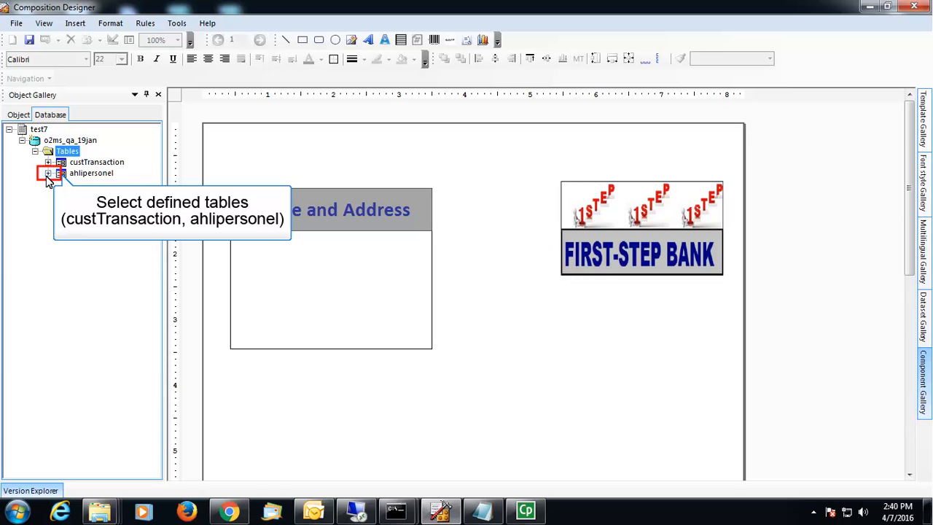
click(48, 173)
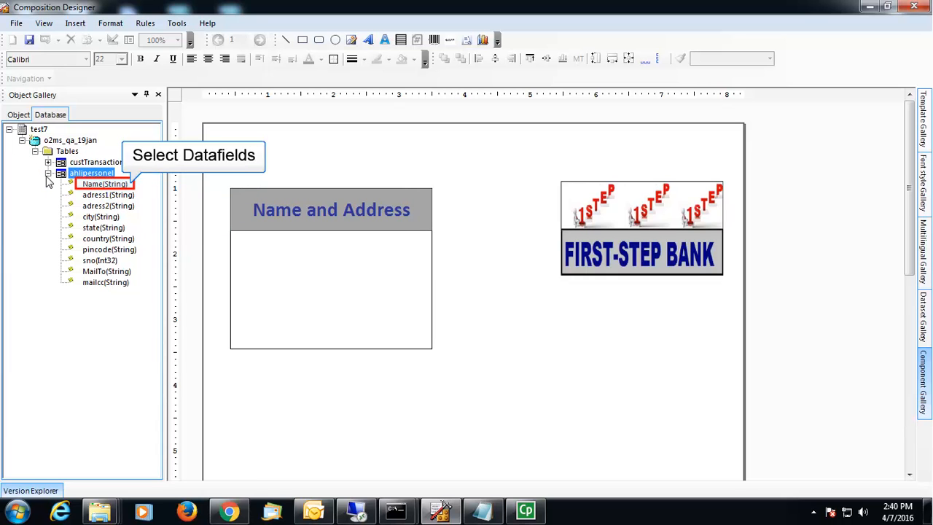
drag(102, 186, 246, 250)
drag(104, 228, 249, 300)
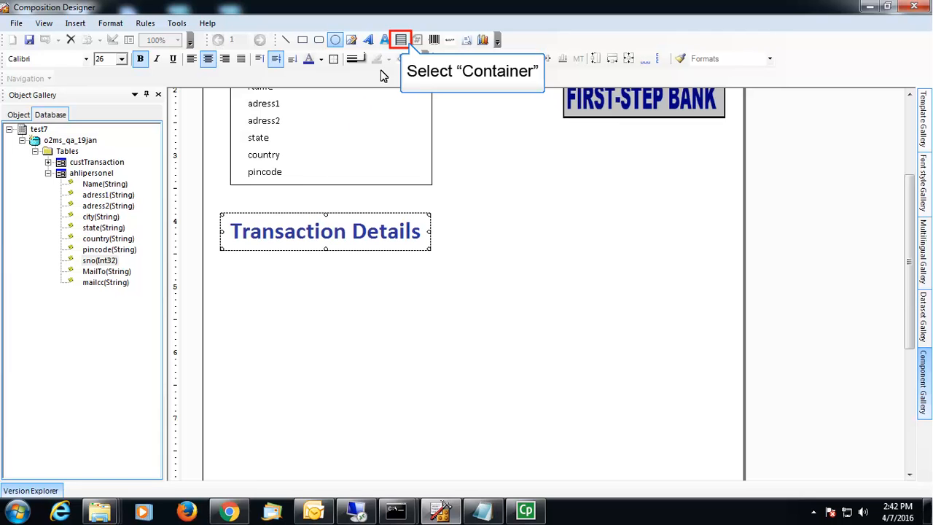
Step: Draw a wide container below the Transaction Details heading
click(400, 40)
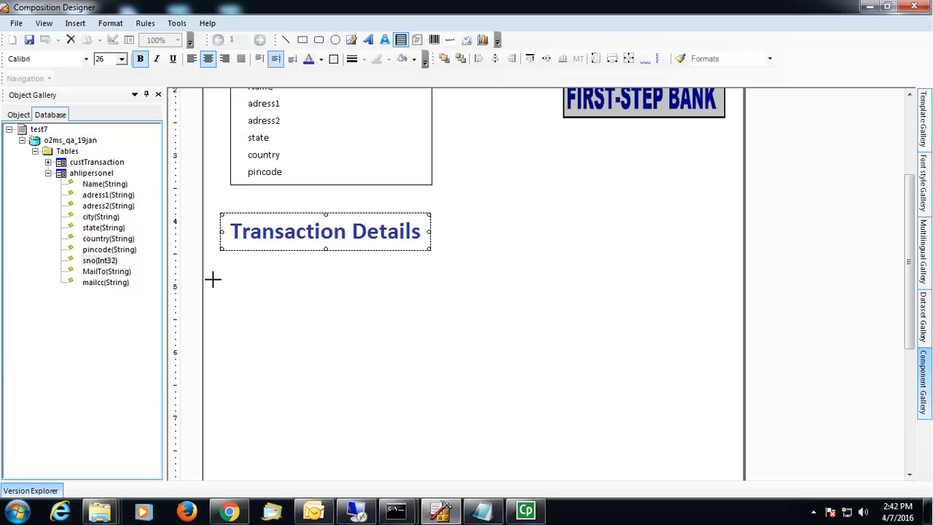
drag(212, 278, 729, 363)
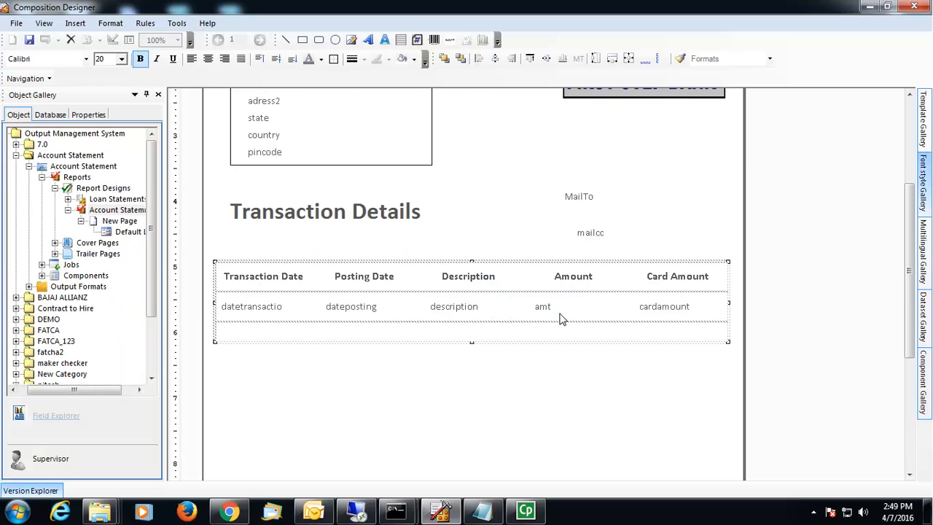
scroll(562, 316, up, 5)
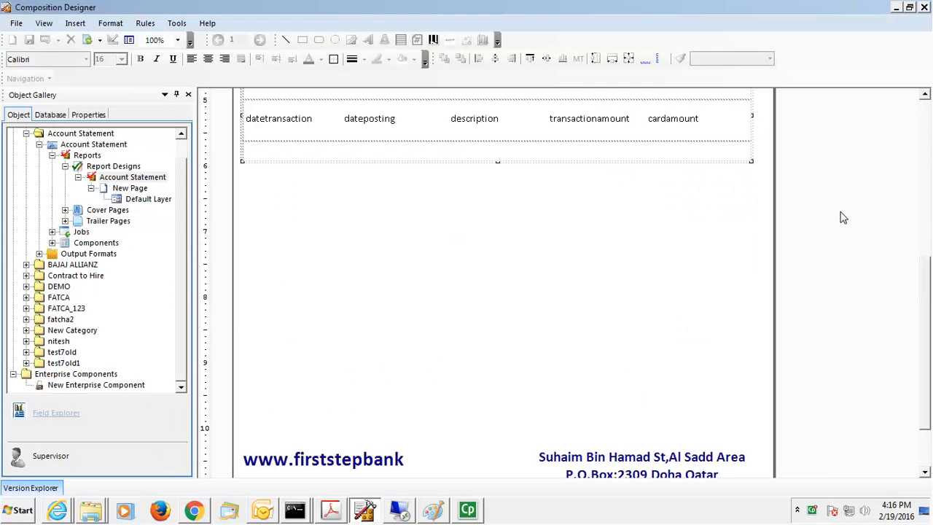
scroll(841, 215, up, 3)
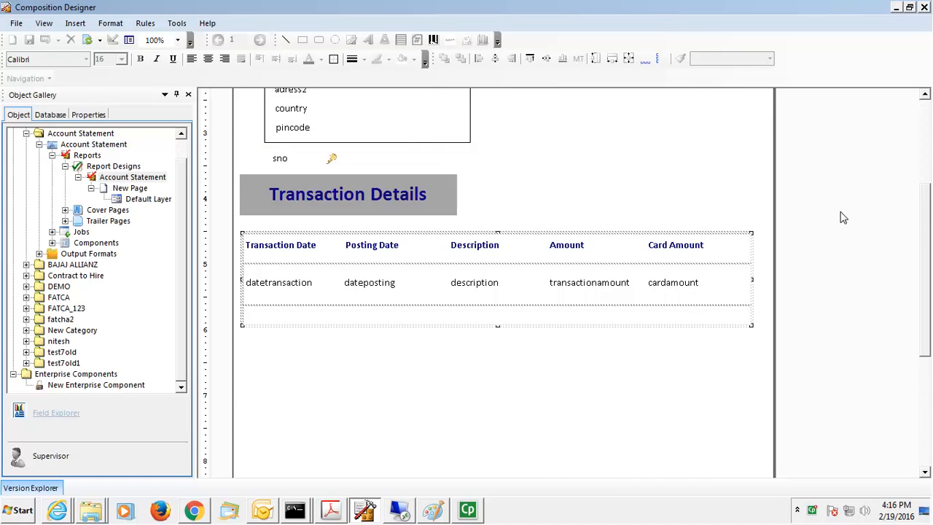
scroll(842, 218, up, 5)
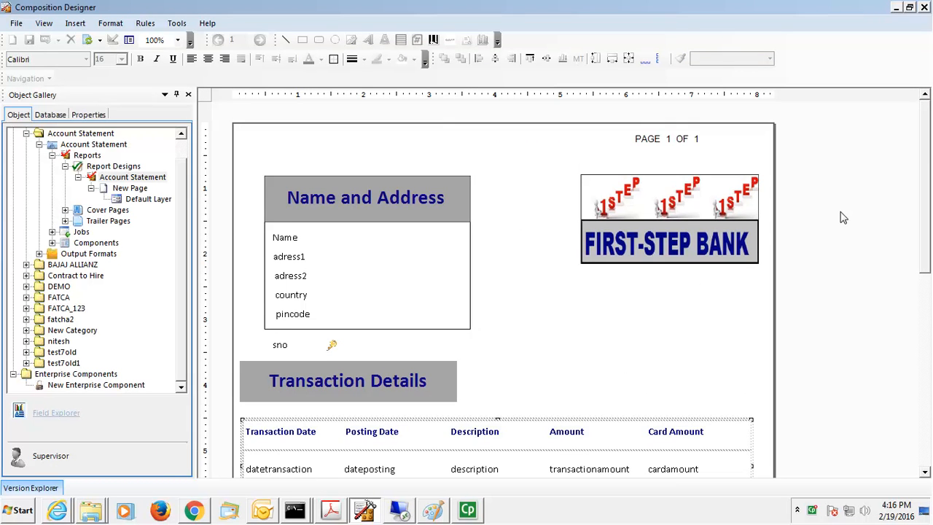
scroll(842, 218, down, 12)
scroll(842, 217, up, 7)
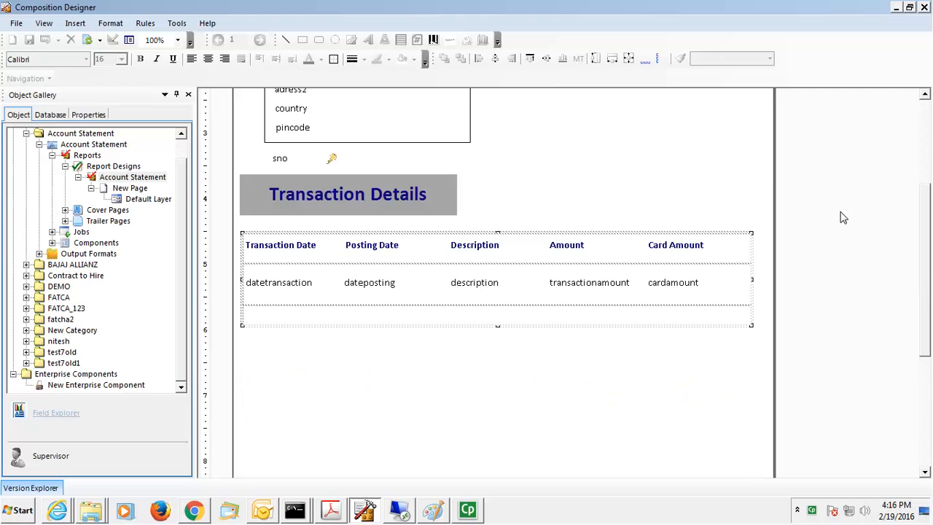
scroll(841, 218, up, 5)
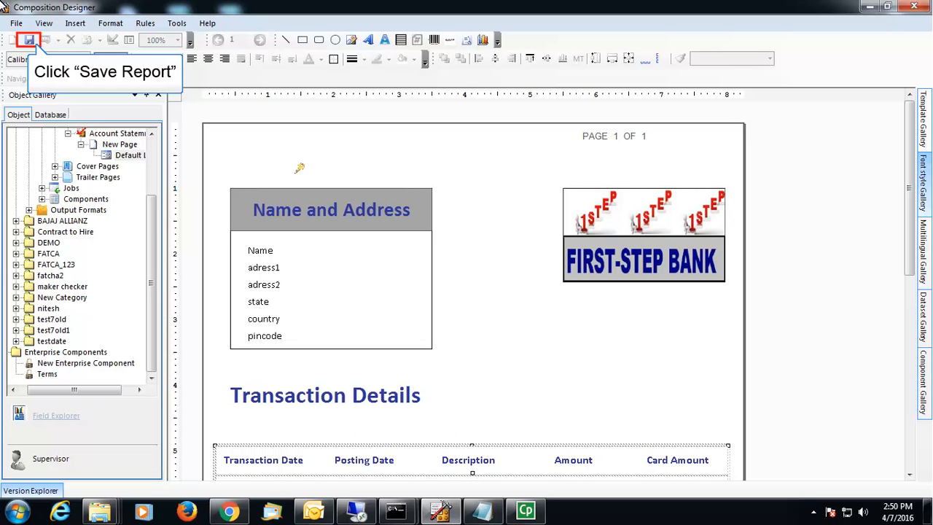
Step: Save Account Statement and check it in with comment 'Check-in account statement template'
click(29, 38)
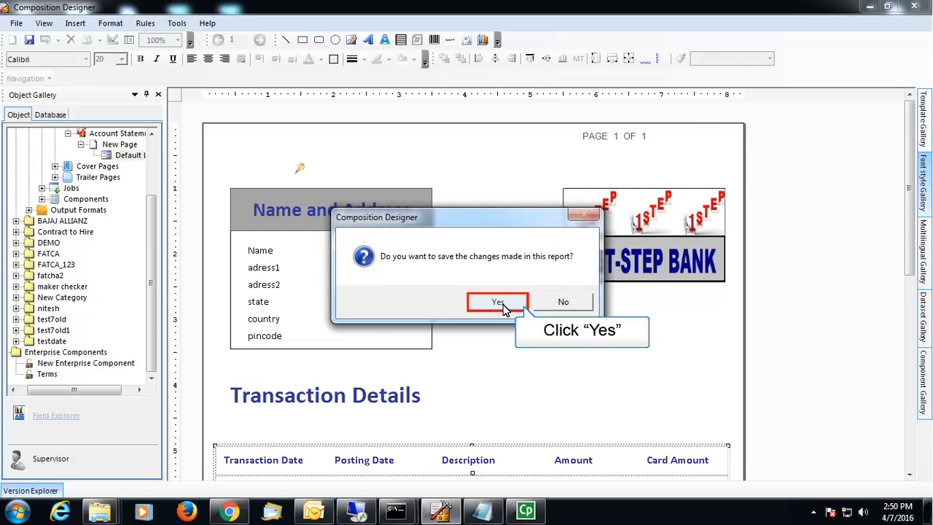
click(502, 305)
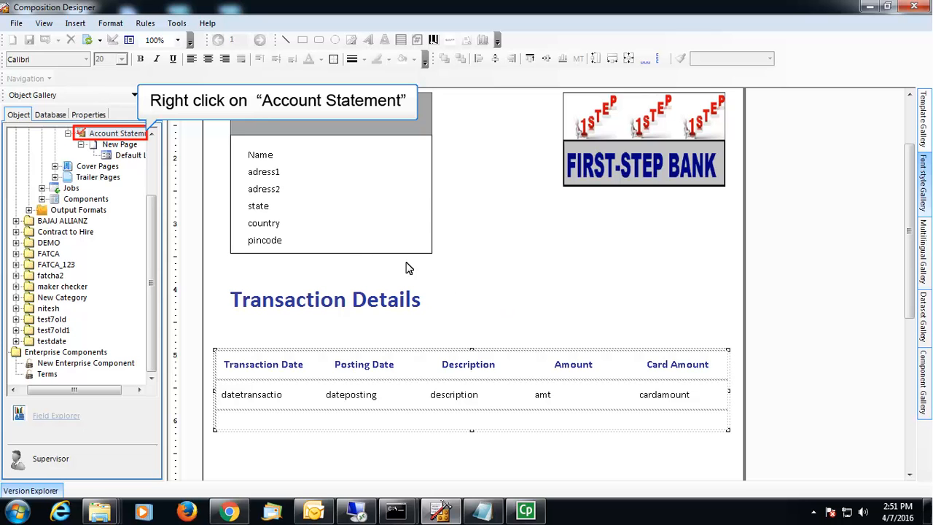
right_click(105, 137)
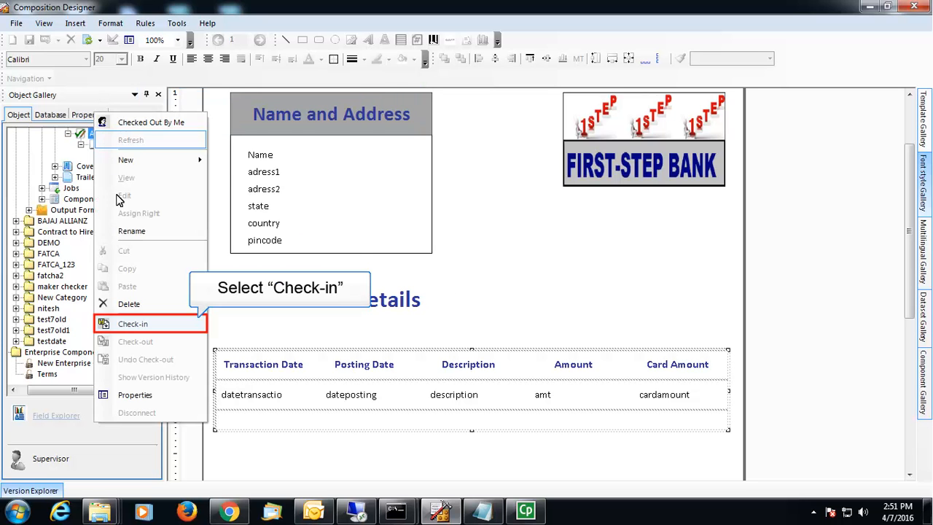
click(143, 323)
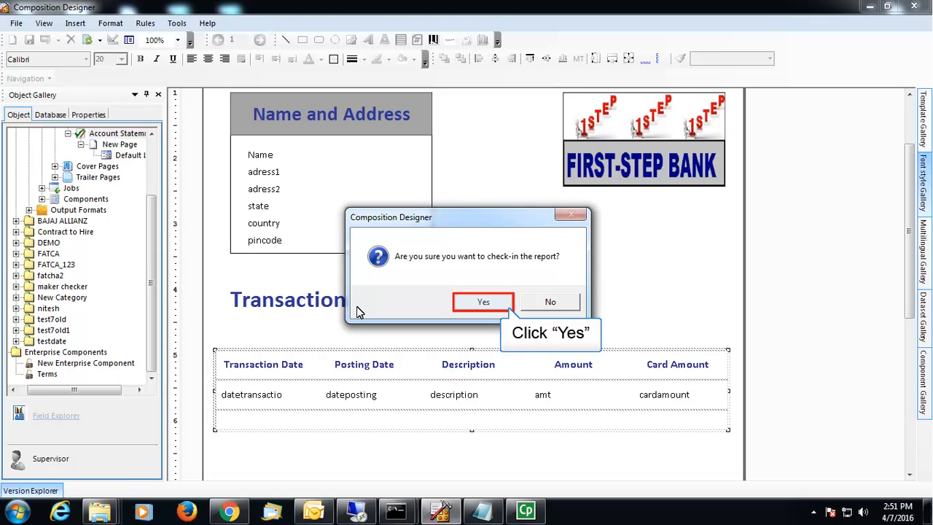
click(482, 303)
text(Ch)
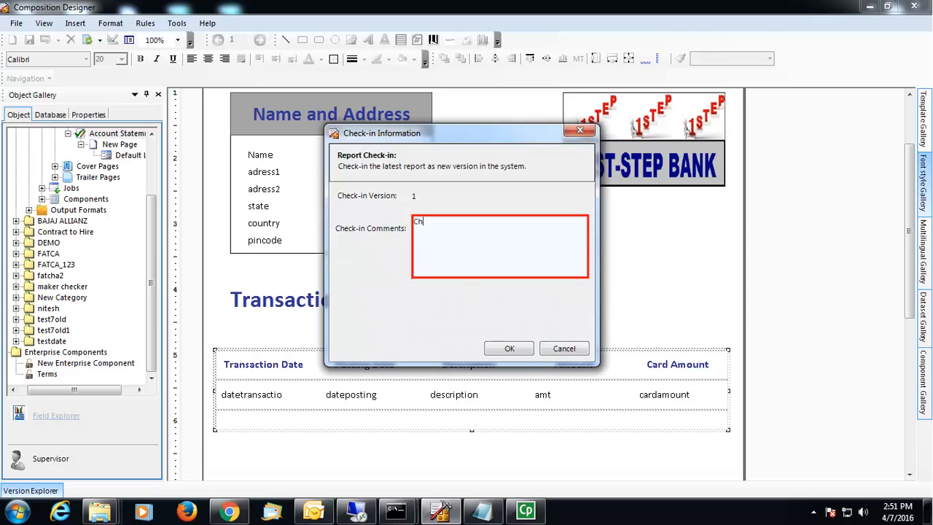
text(eck-in account statement template)
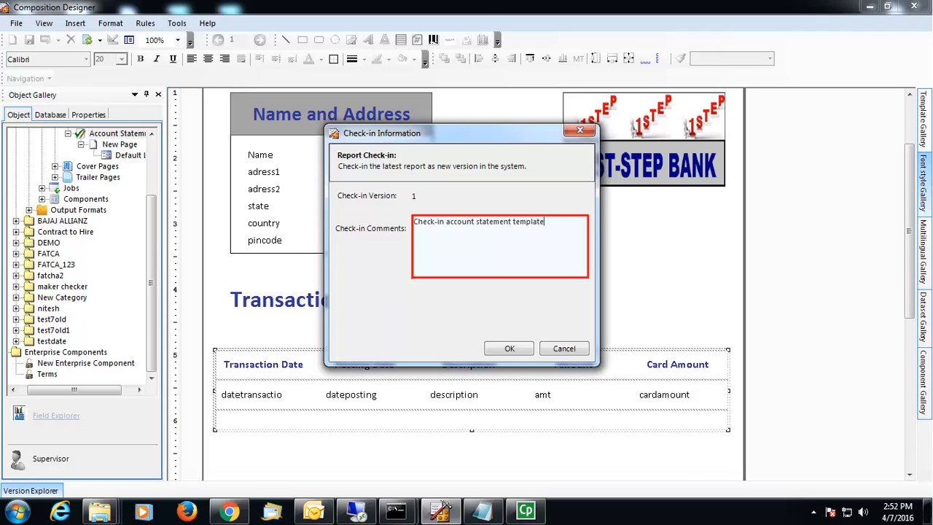
click(499, 350)
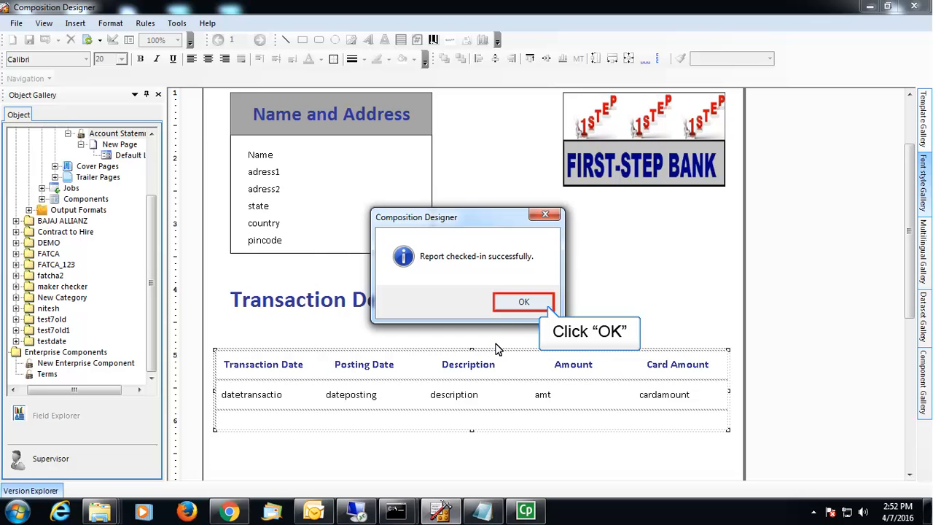
click(517, 303)
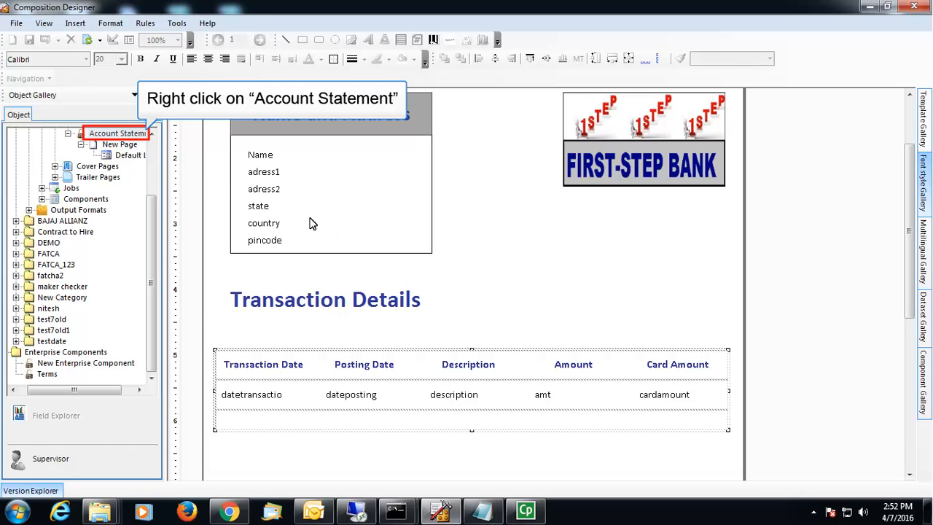
Step: Baseline the current version in Version Explorer with the comment 'Make it Baseline'
right_click(106, 137)
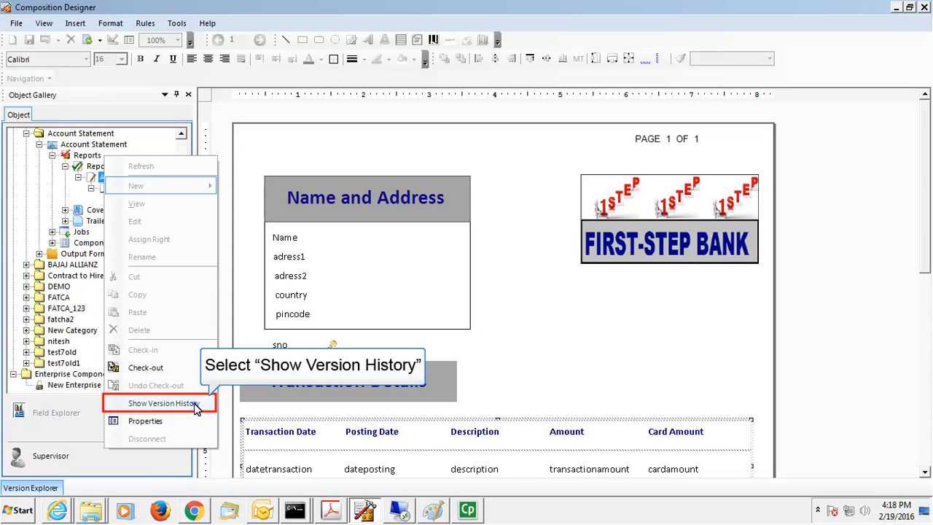
click(163, 403)
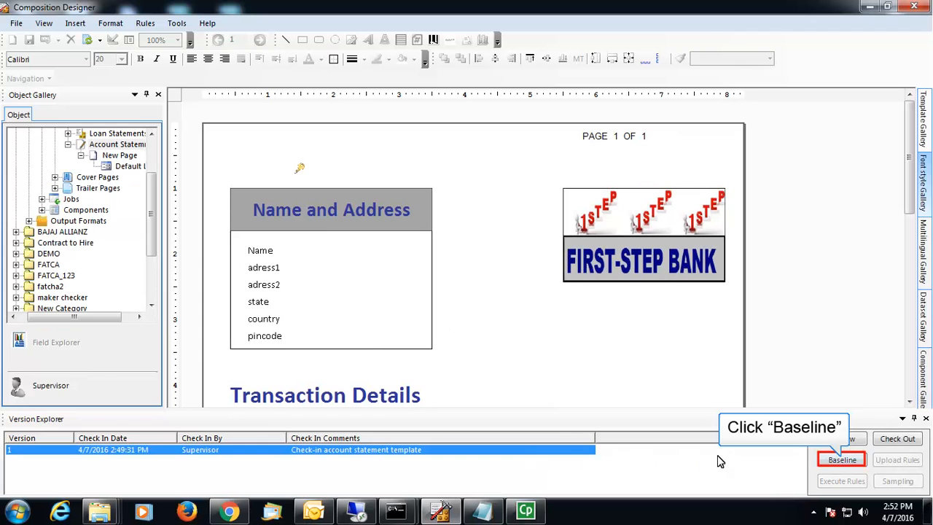
click(839, 461)
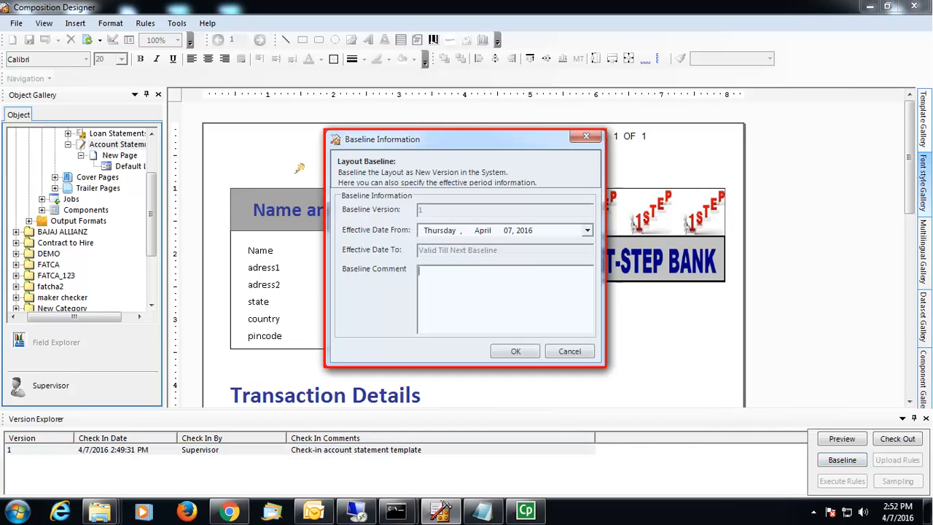
text(Make it Baseline)
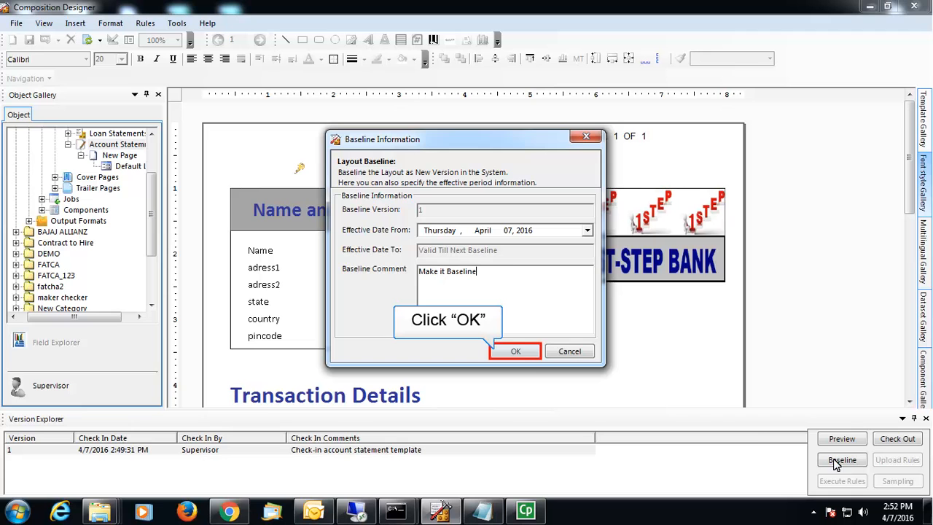
click(531, 353)
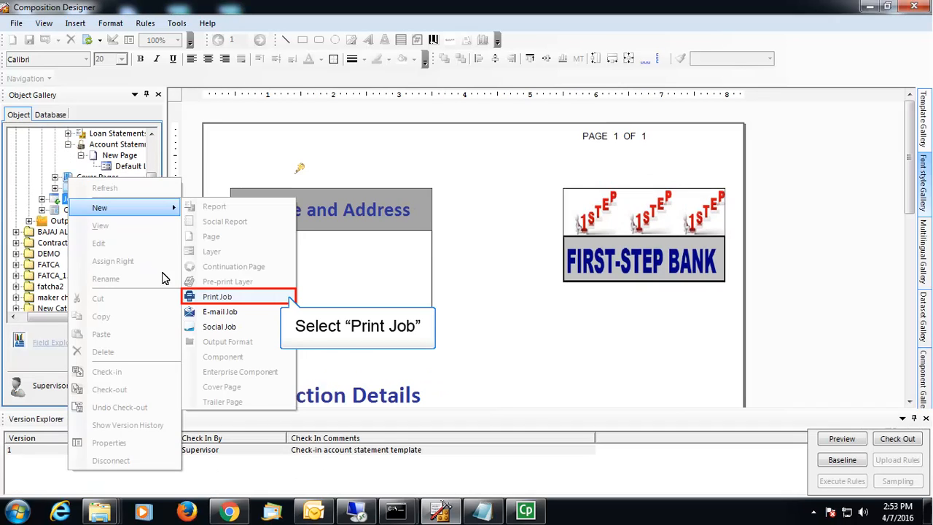
Step: Create a print job for the Account Statement report with Color Format output and 'Monthly Statement' prefix
click(207, 298)
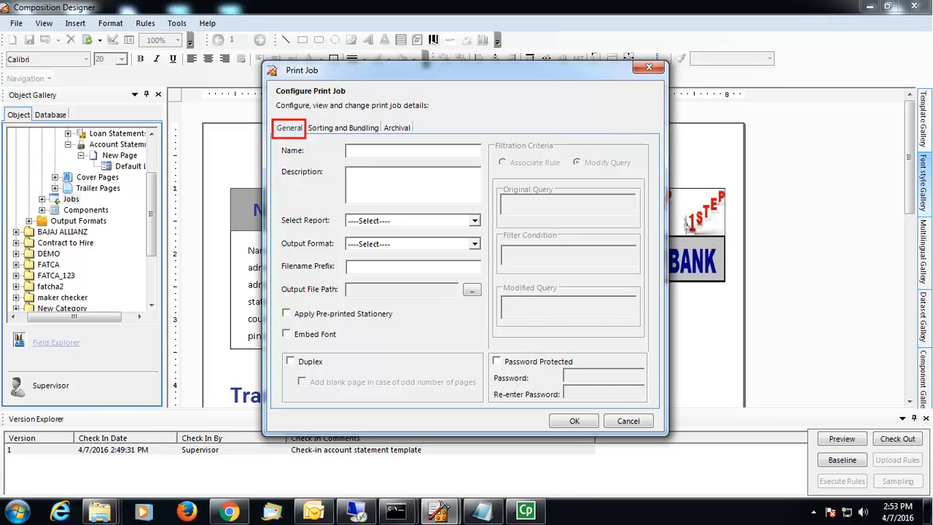
text(ate a print )
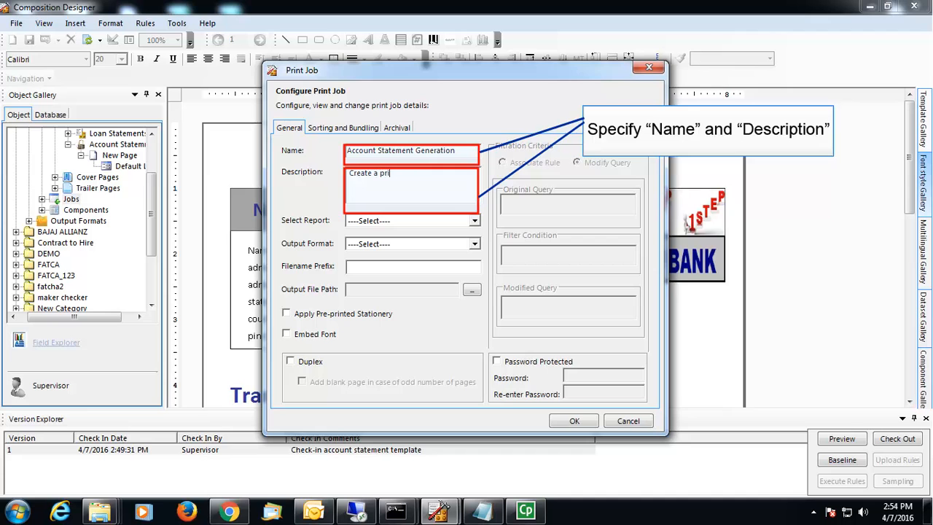
text(job.)
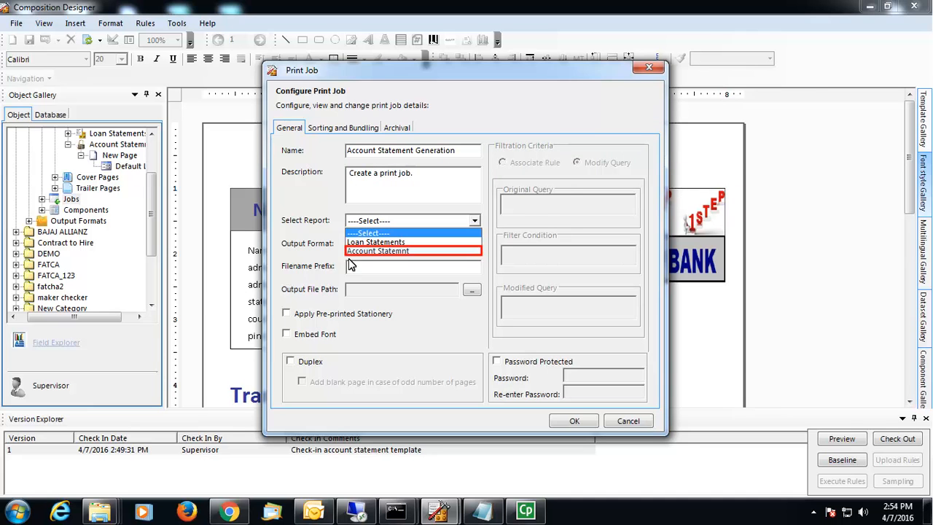
click(387, 252)
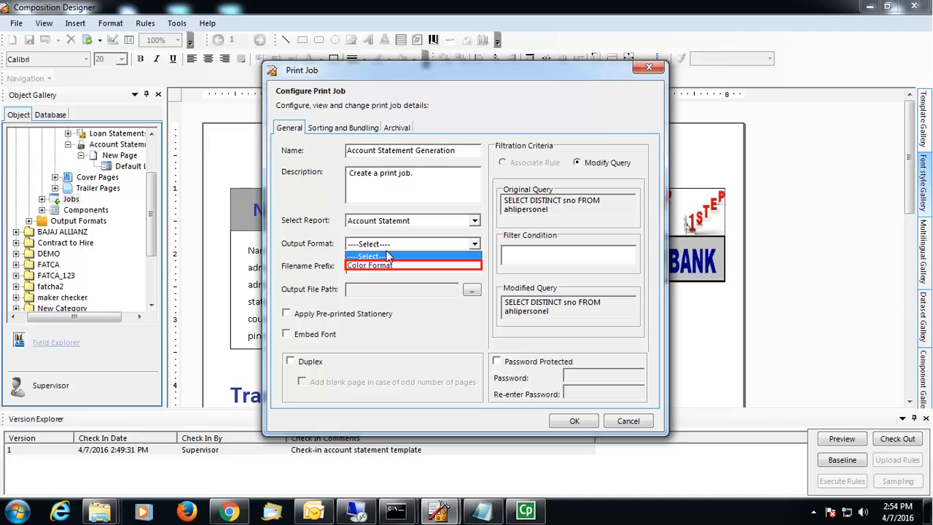
click(387, 266)
click(387, 267)
text(Statement)
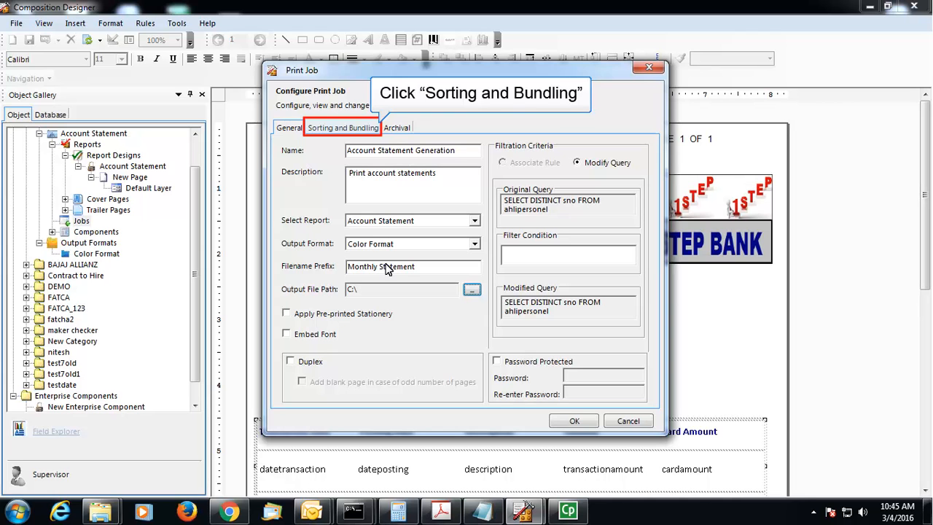
Step: Add ahlipersonel.city as the first bundling criterion
click(341, 128)
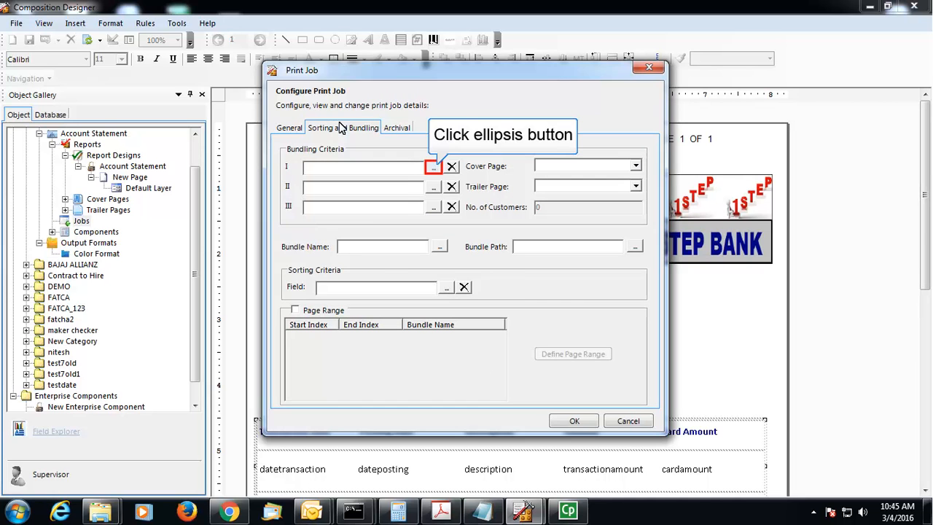
click(433, 167)
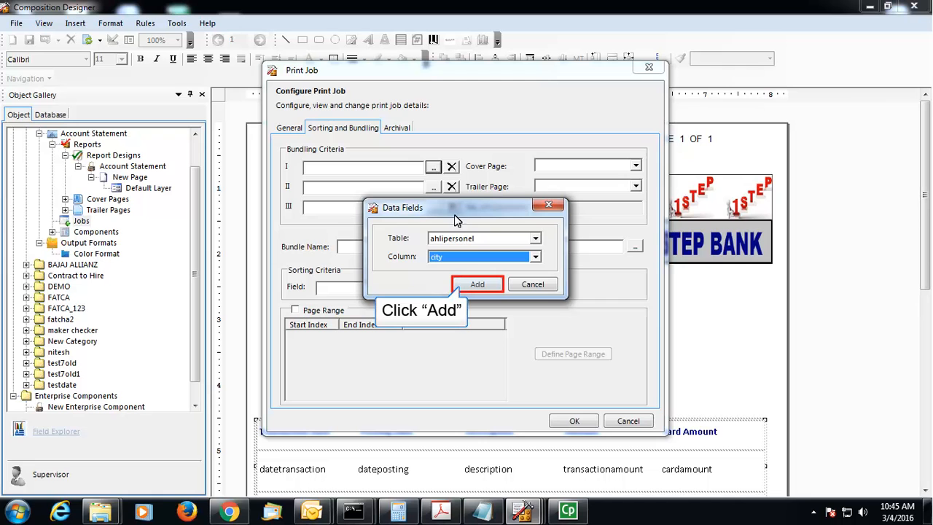
click(477, 284)
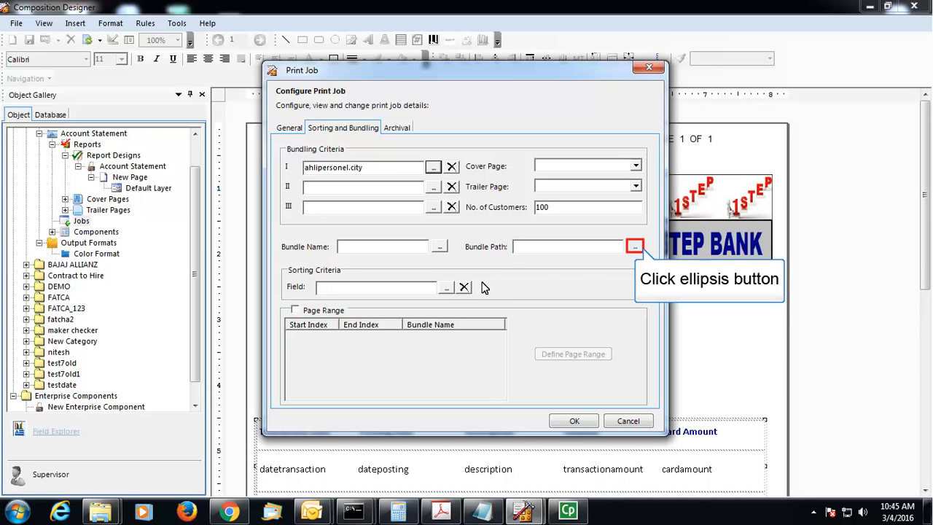
Step: Set the bundle path to C:\ and build the bundle name from Criteria1
click(633, 248)
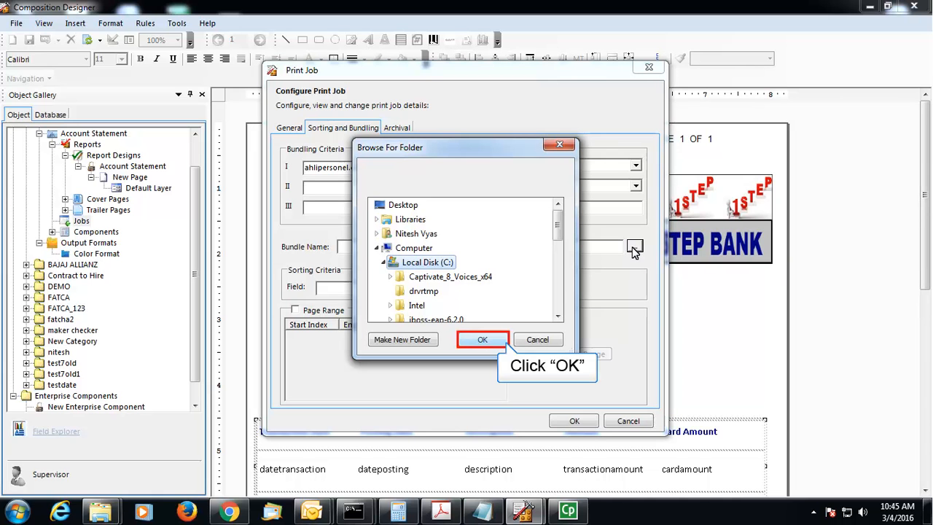
click(483, 342)
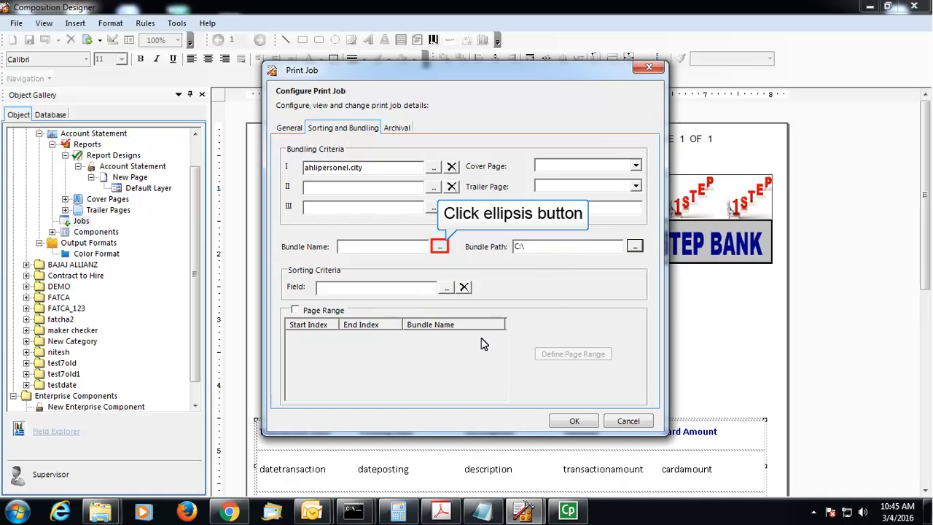
click(439, 246)
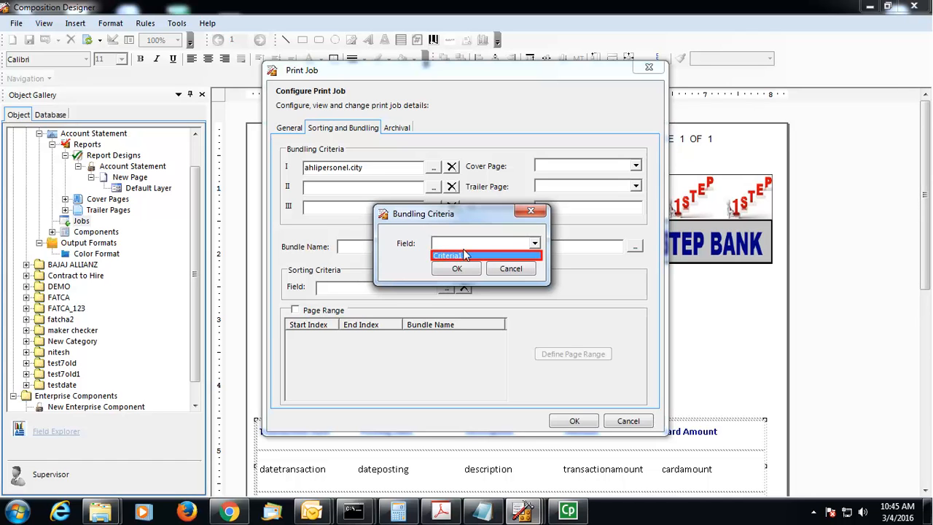
click(478, 252)
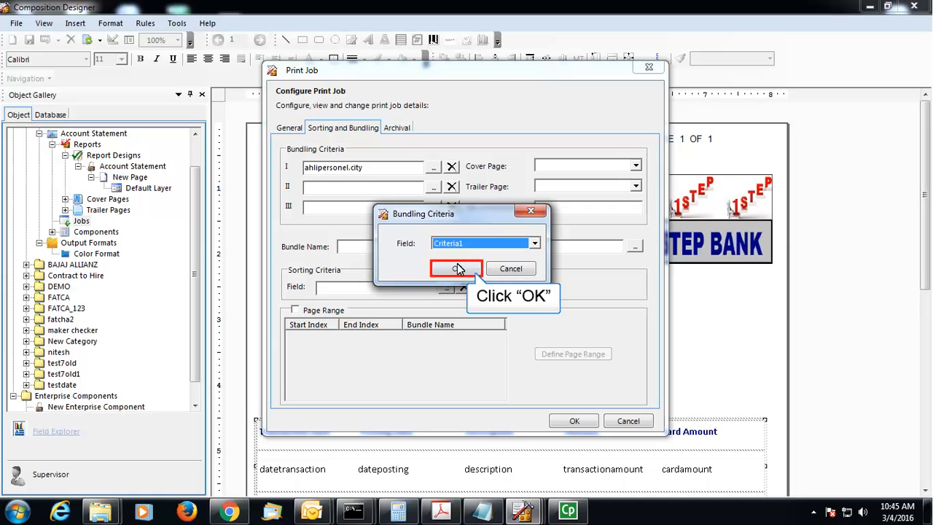
click(453, 269)
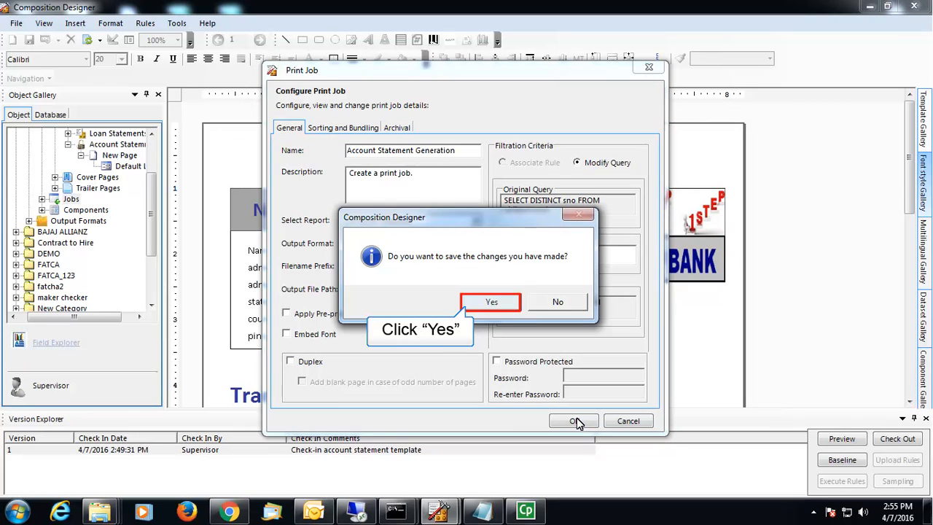
Step: Confirm saving the Account Statement Generation print job and acknowledge the success message
click(493, 301)
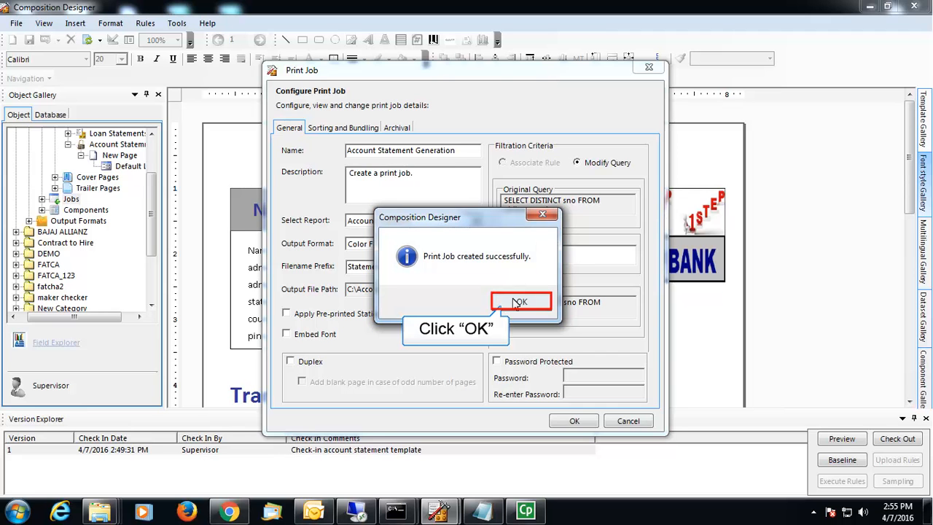
click(523, 302)
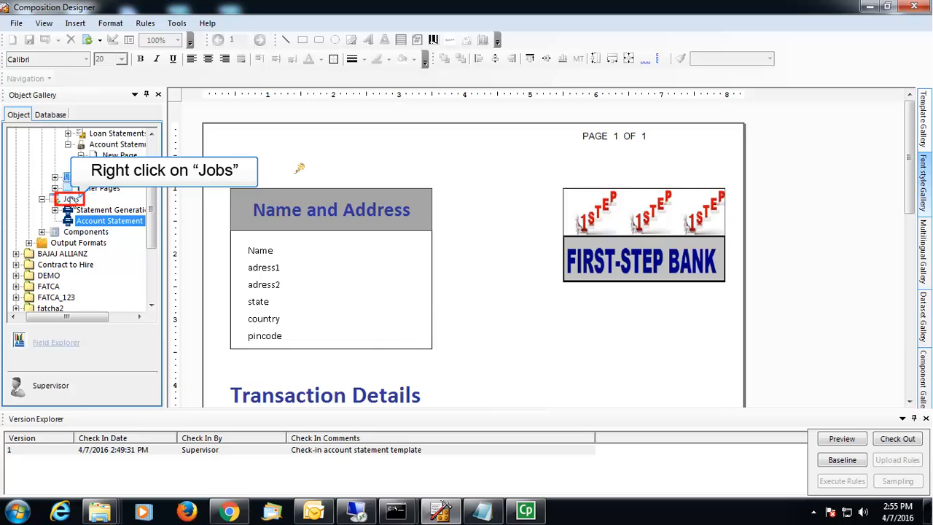
Step: Create a new e-mail job named 'Account Statement E-mail' with description 'Create a mail job.'
right_click(73, 198)
mouse_move(71, 202)
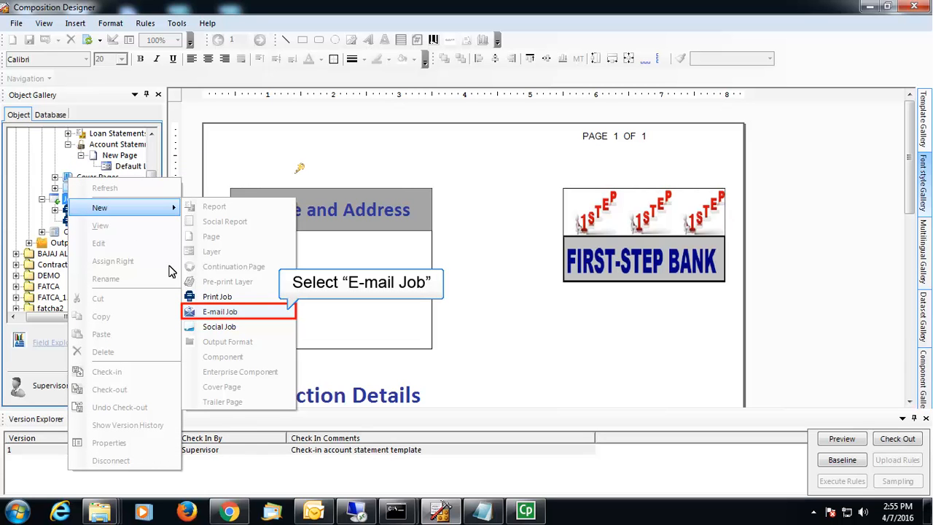
click(237, 313)
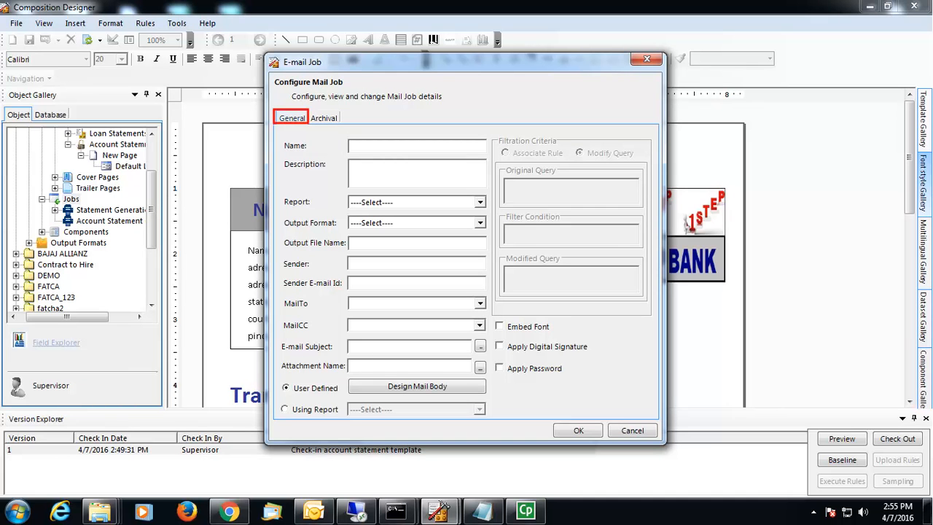
text(Account Statement)
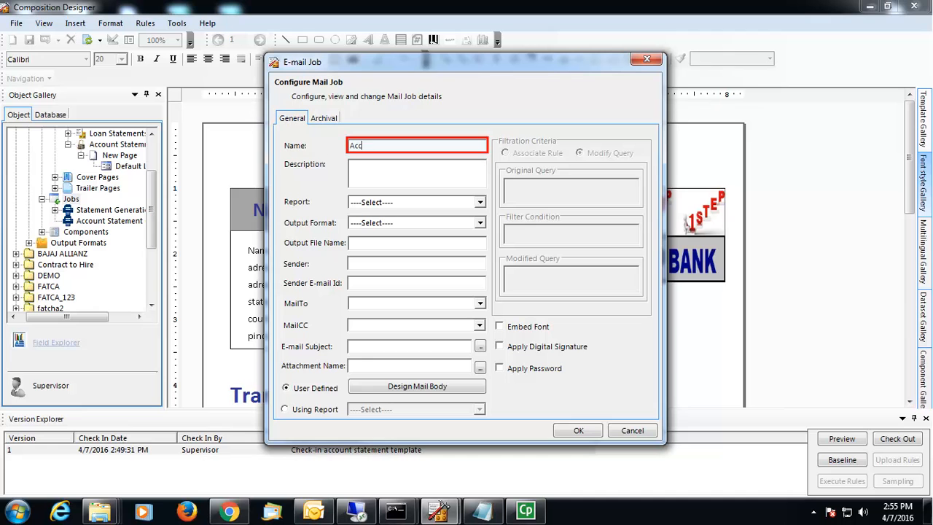
text( E-mail)
key(Tab)
text(Create a mail job.)
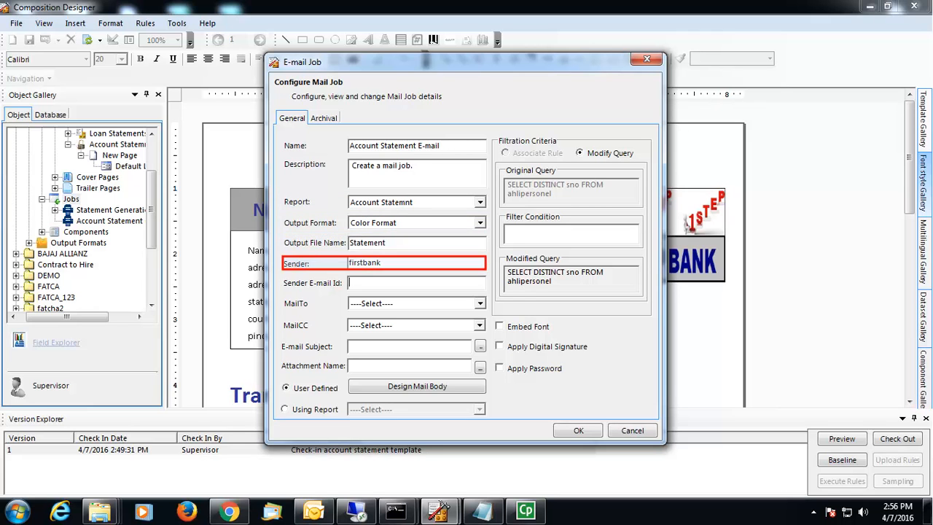
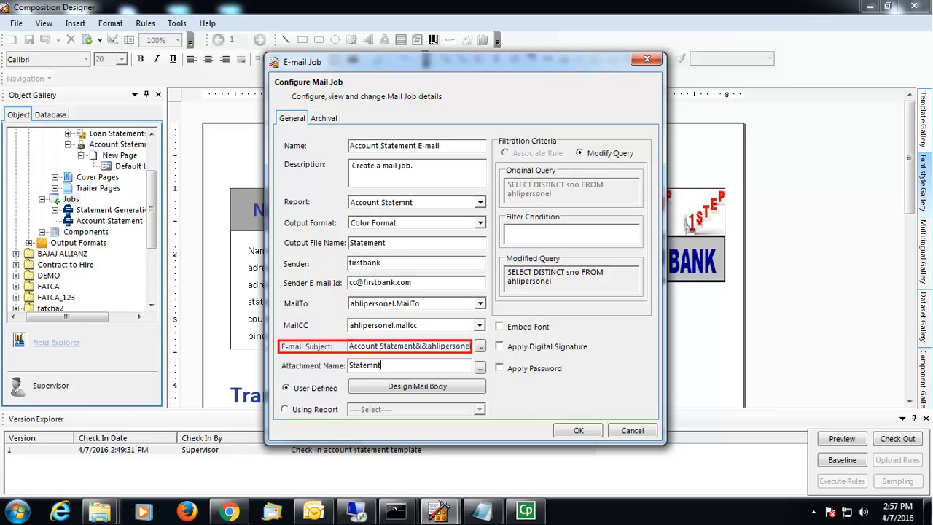
Step: Fill in the CC recipient address and correct the attachment name to Statement
text(ent)
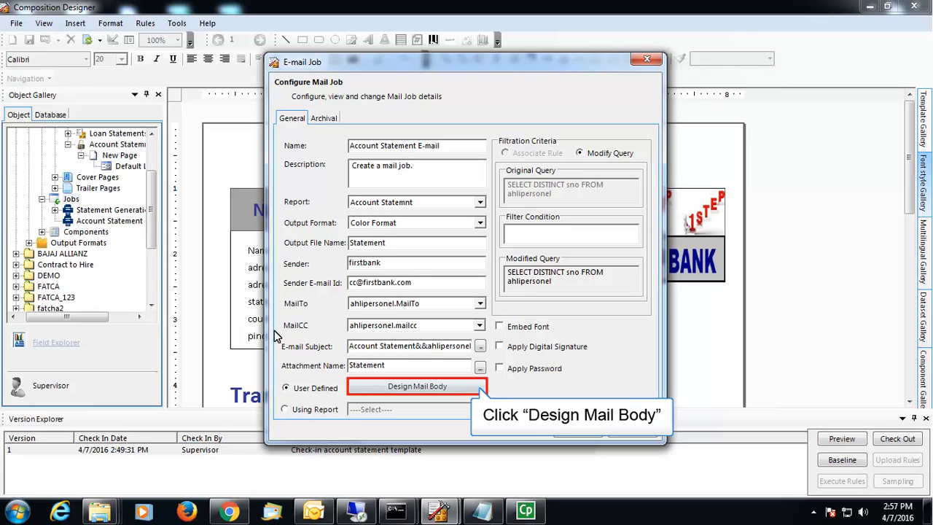
Step: Finish the e-mail body signed 'First Bank', save it, and close the E-Mail Designer
click(392, 387)
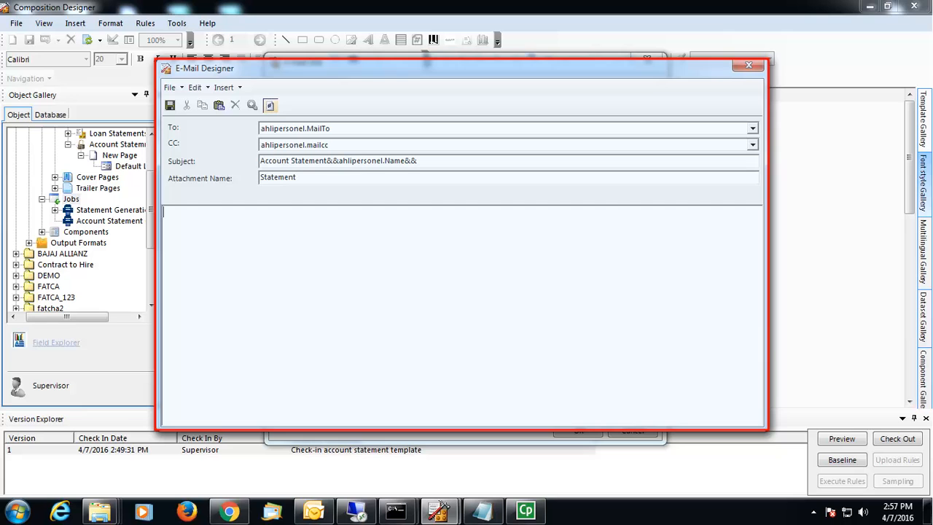
text(rst Bank)
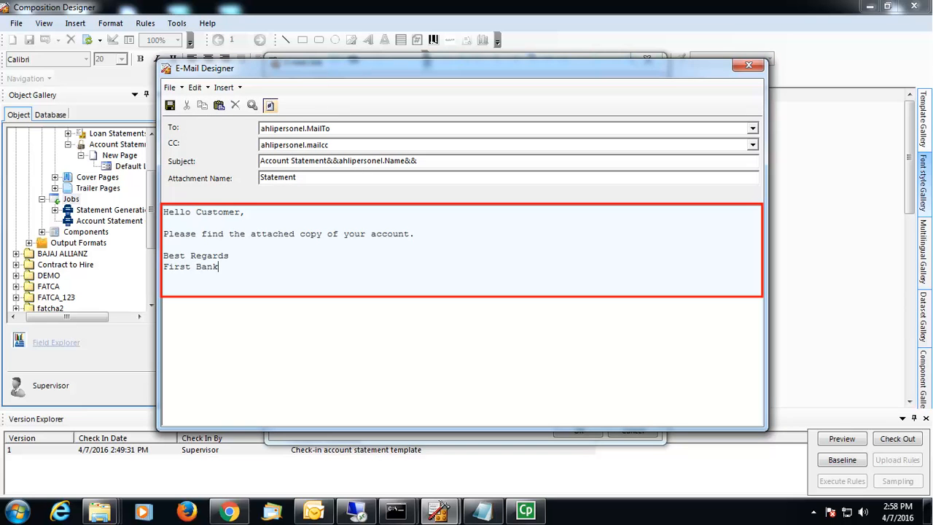
click(169, 106)
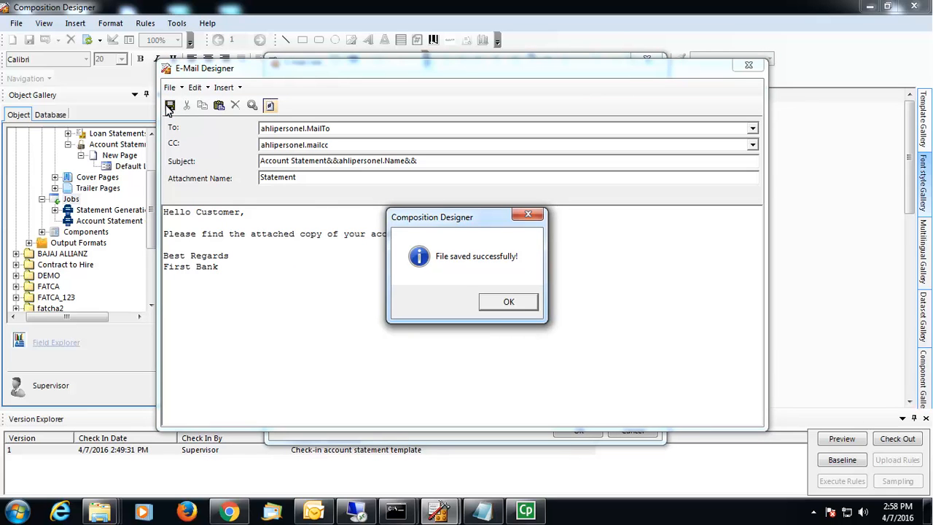
click(488, 304)
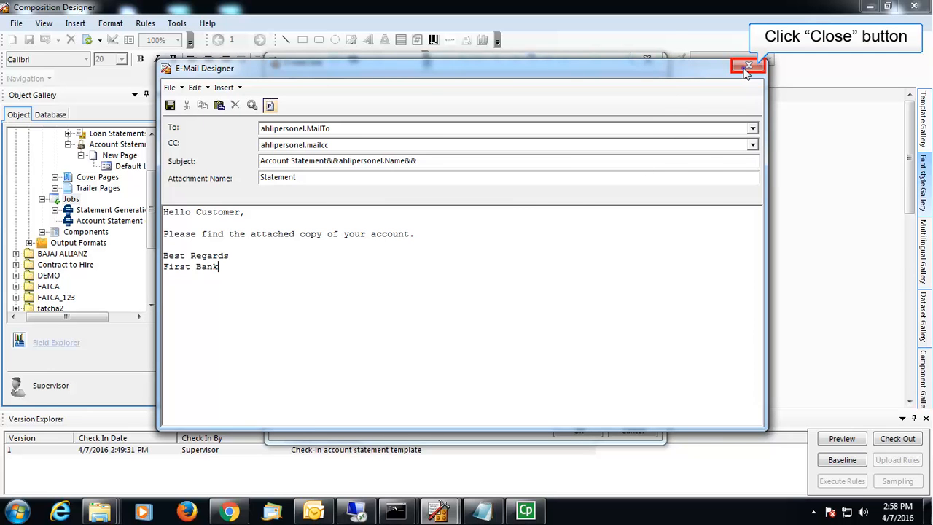
click(748, 67)
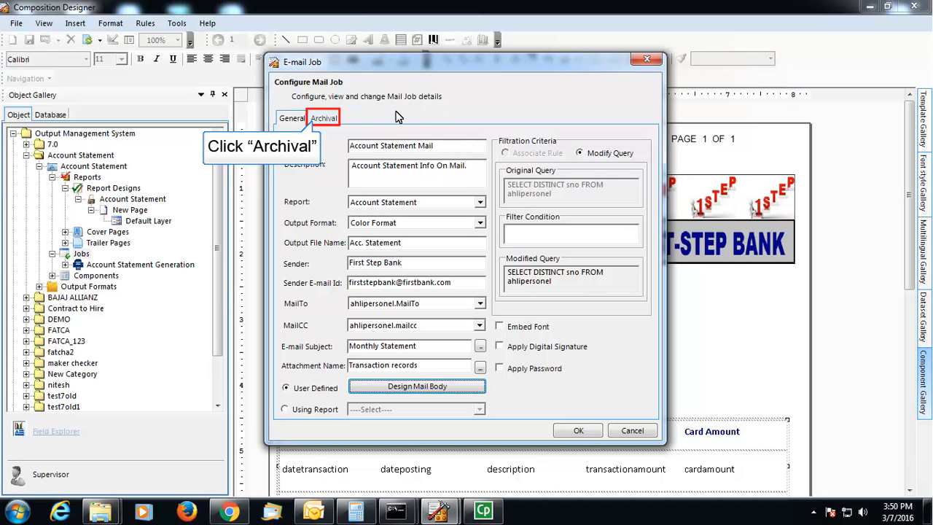
Step: In the mail job's archival settings, connect to the OmniDocs cabinet server
click(327, 119)
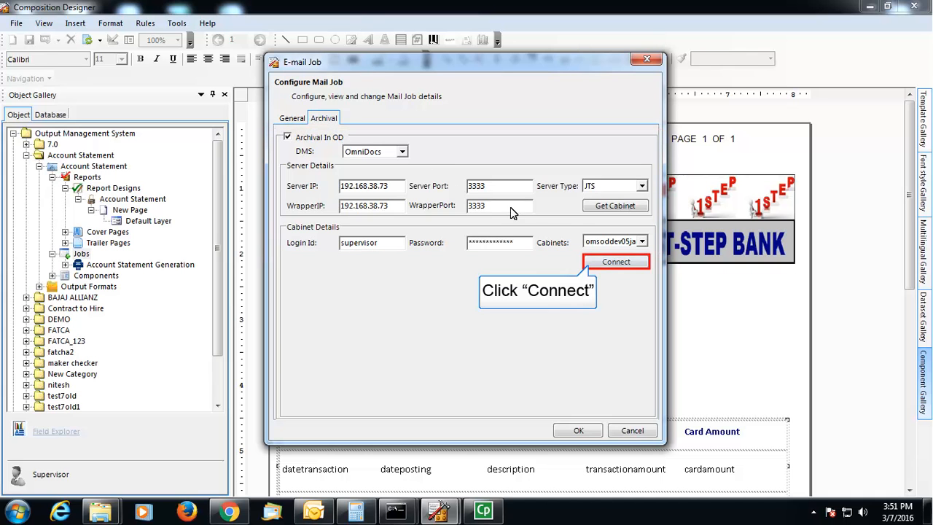
click(616, 261)
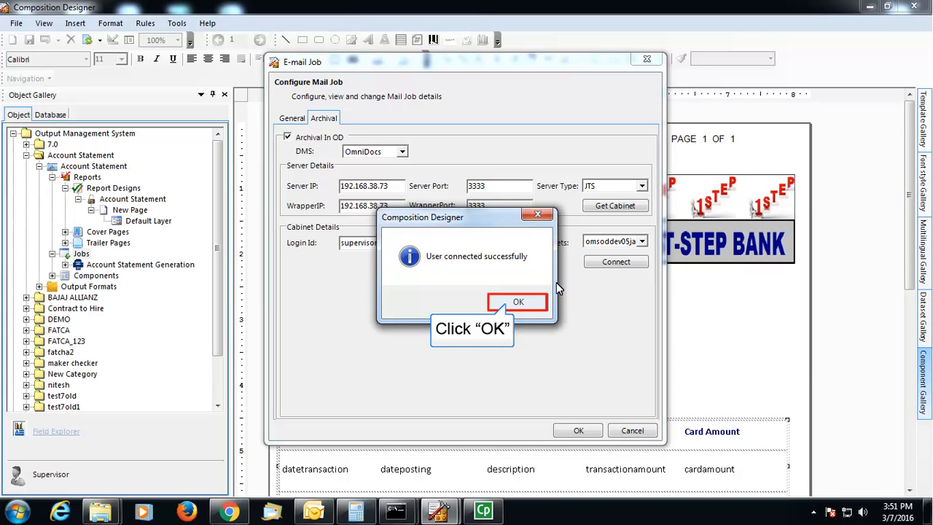
click(516, 303)
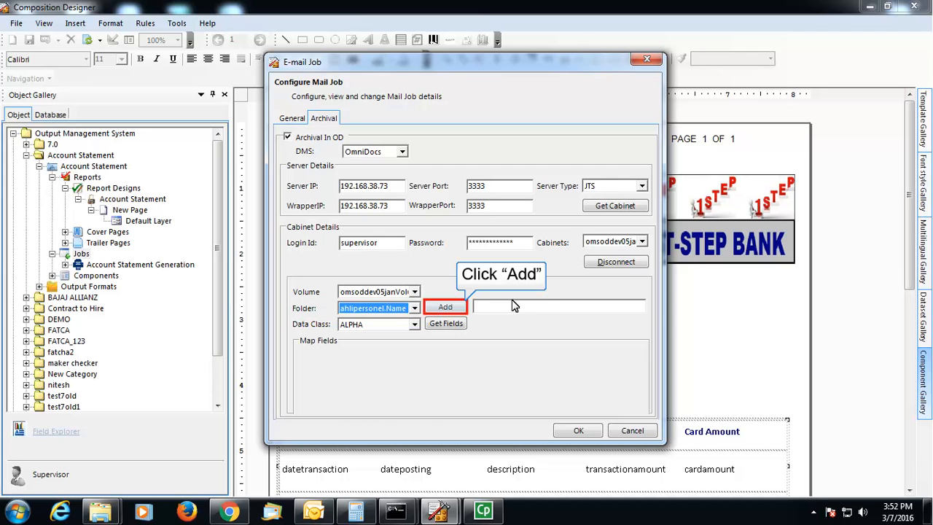
Step: Map the ahlipersonel.Name folder and data fields, then save the Account Statement E-mail job
click(446, 308)
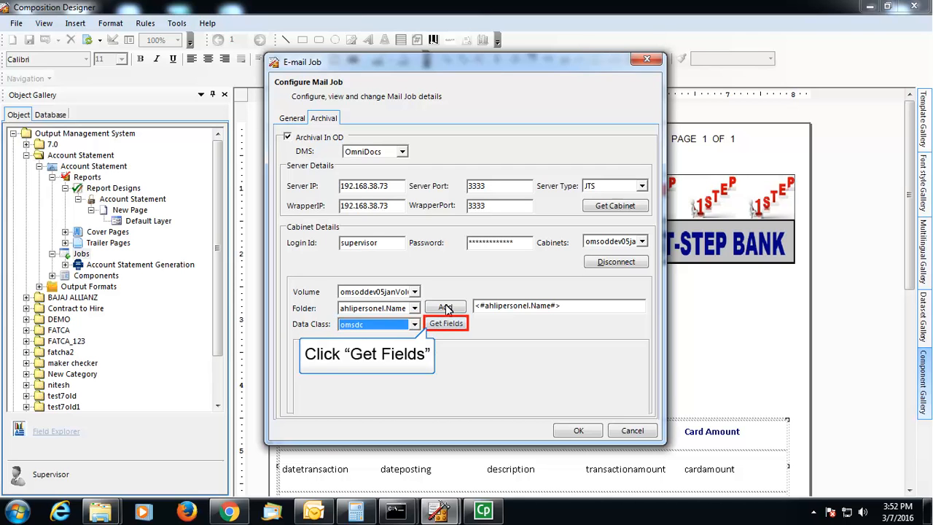
click(460, 327)
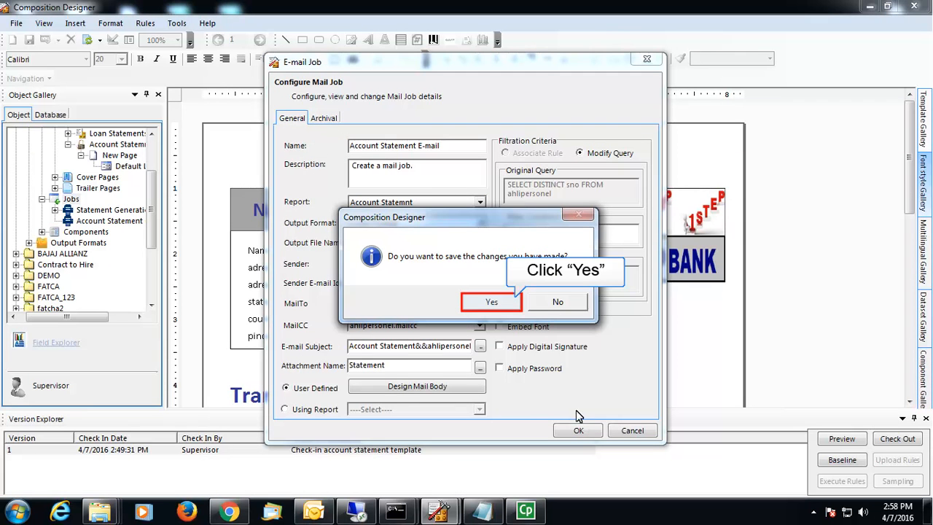
click(497, 301)
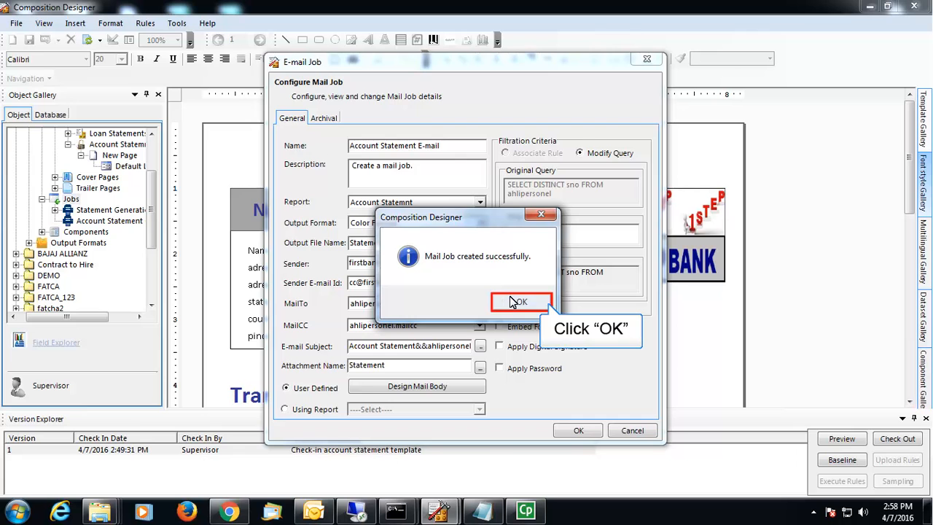
click(511, 302)
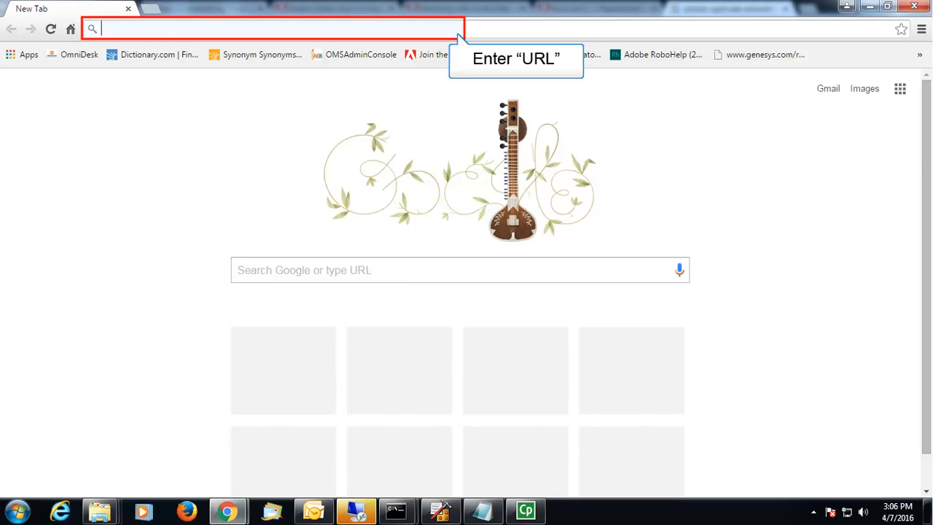
Step: Load 192.168.57.98:8080/OMSAdminConsole and sign in as supervisor on the o2ms_ora_28mar cabinet
text(192.168.57.98:)
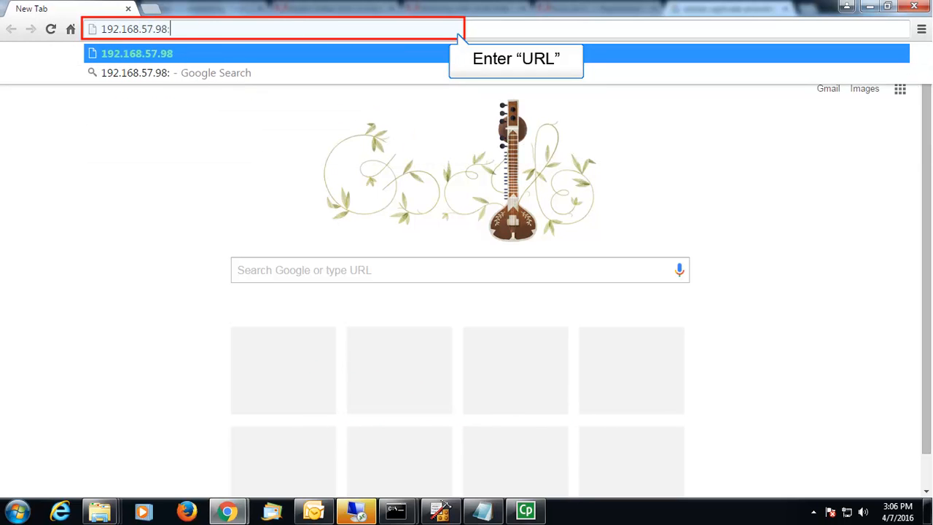
text(8080/OMSAdminConsole)
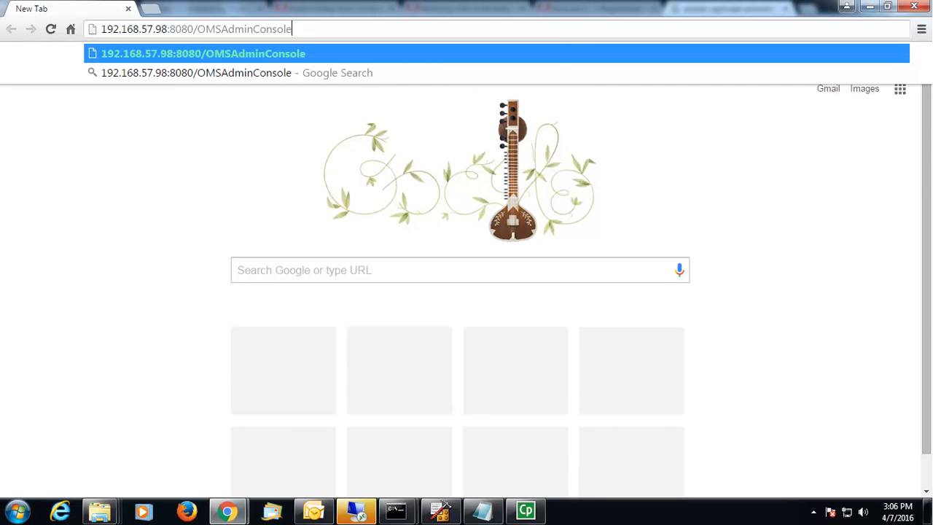
key(Return)
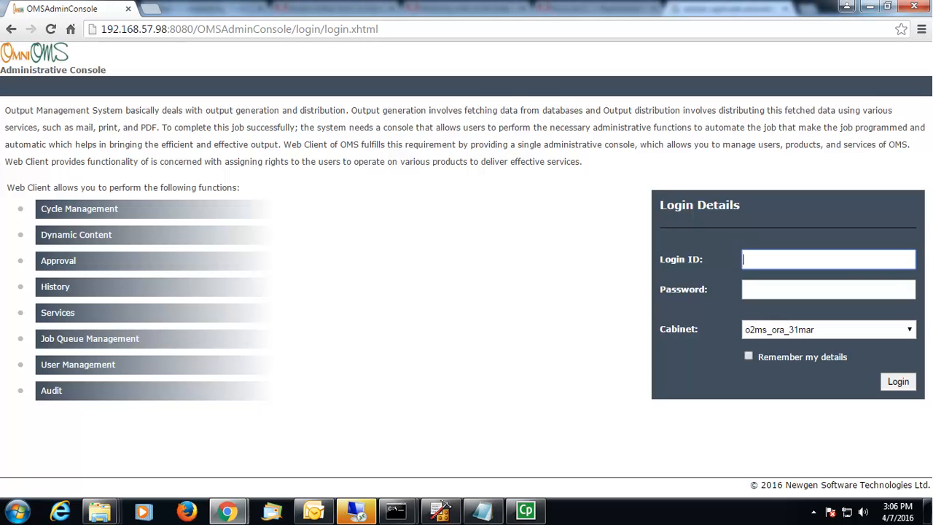
text(super)
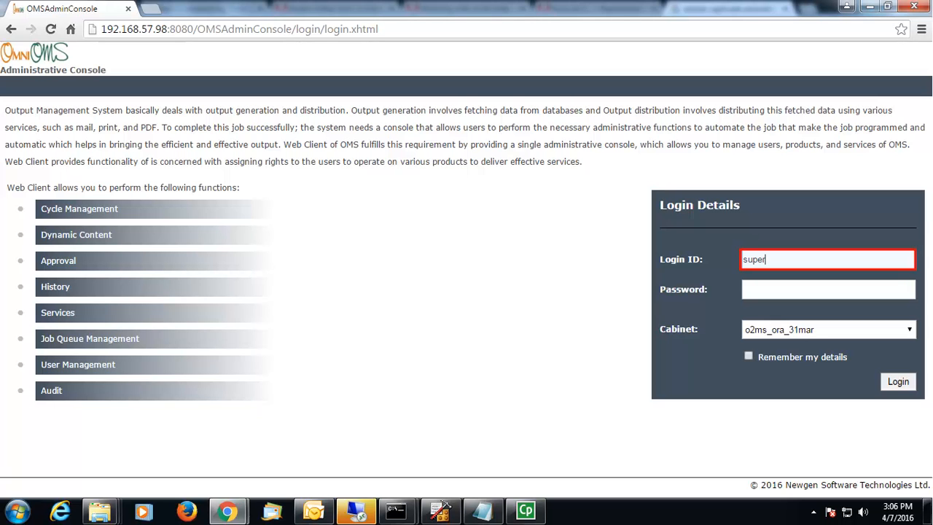
text(visor)
click(827, 289)
text(•••••••••••)
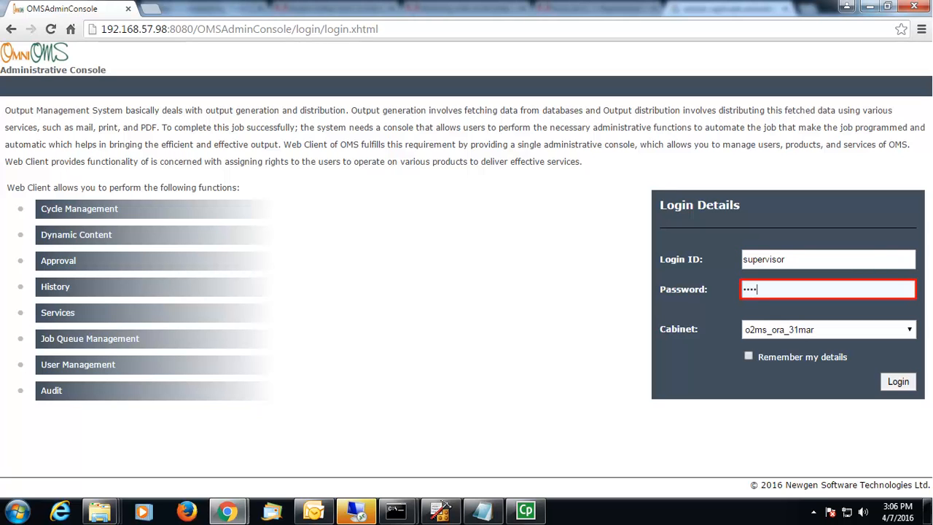
text(••)
key(Tab)
key(Down)
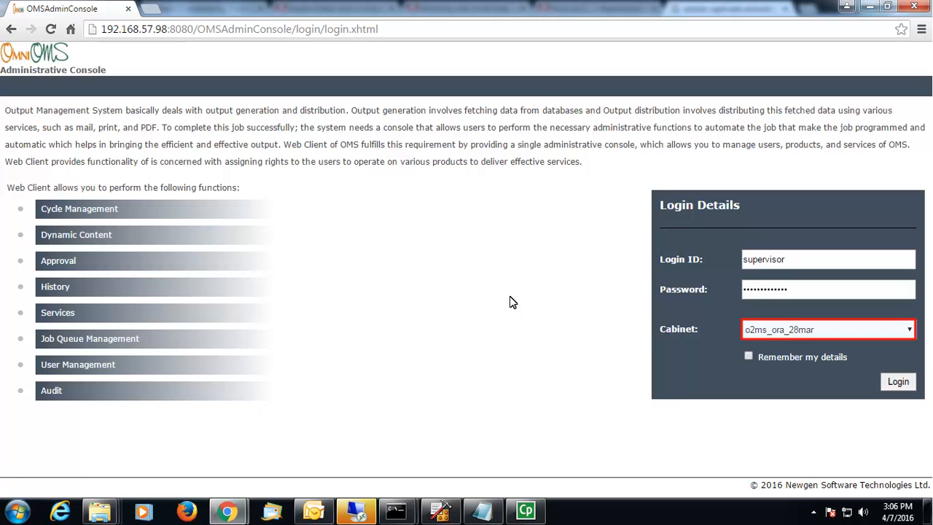
click(897, 382)
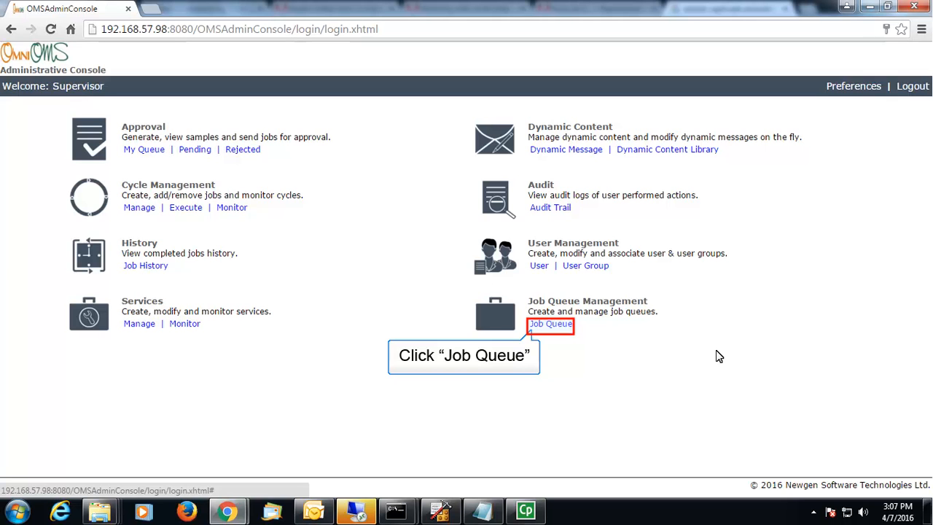
Step: Save a Priority-type queue 'Priority Queue' with remark 'Add New Queue', then return home
click(552, 326)
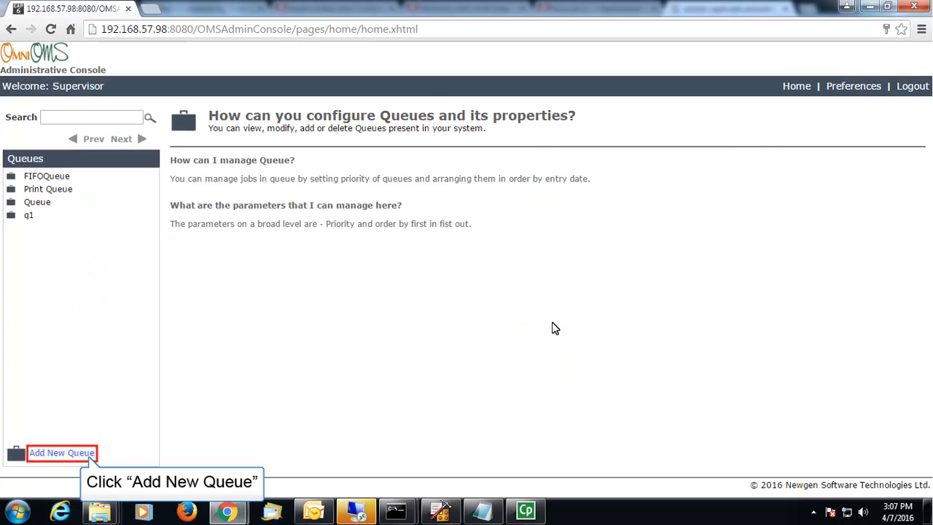
click(52, 454)
text(Priority Que)
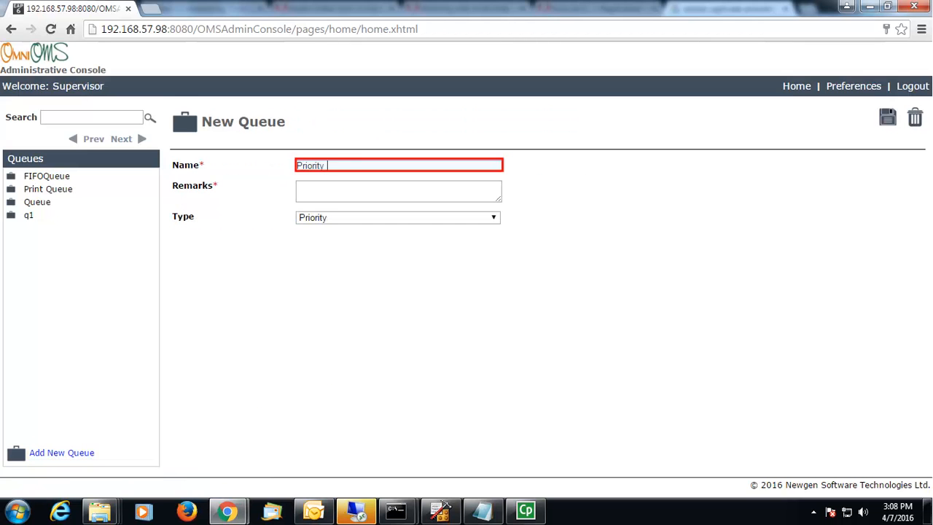
text(ue)
key(Tab)
text(Add New Queue)
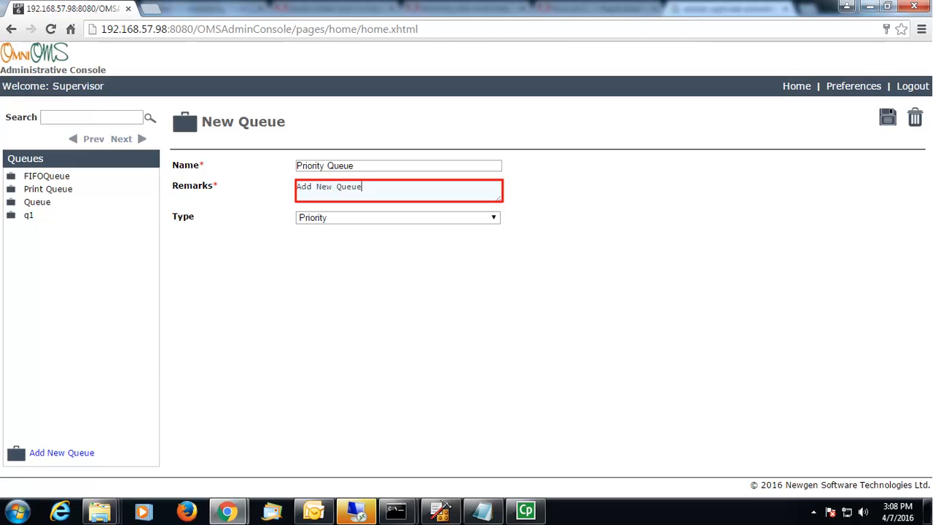
key(Tab)
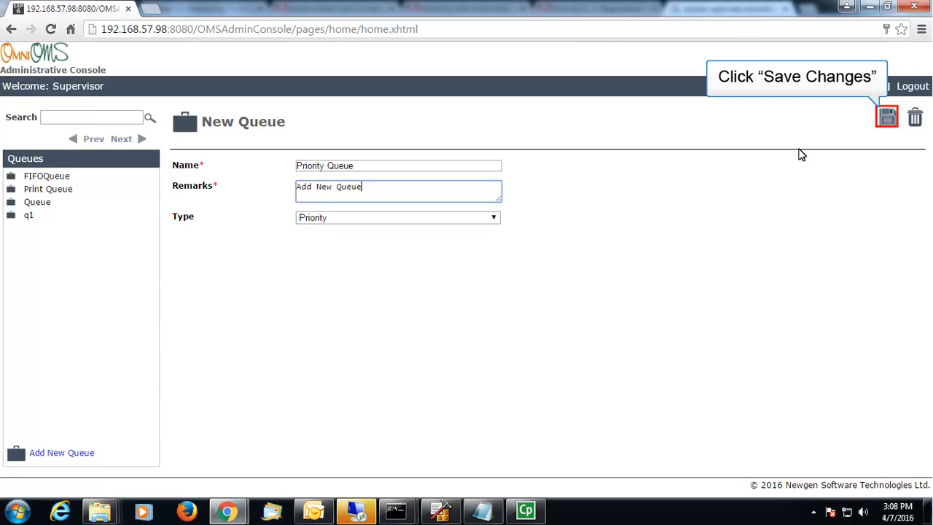
click(886, 118)
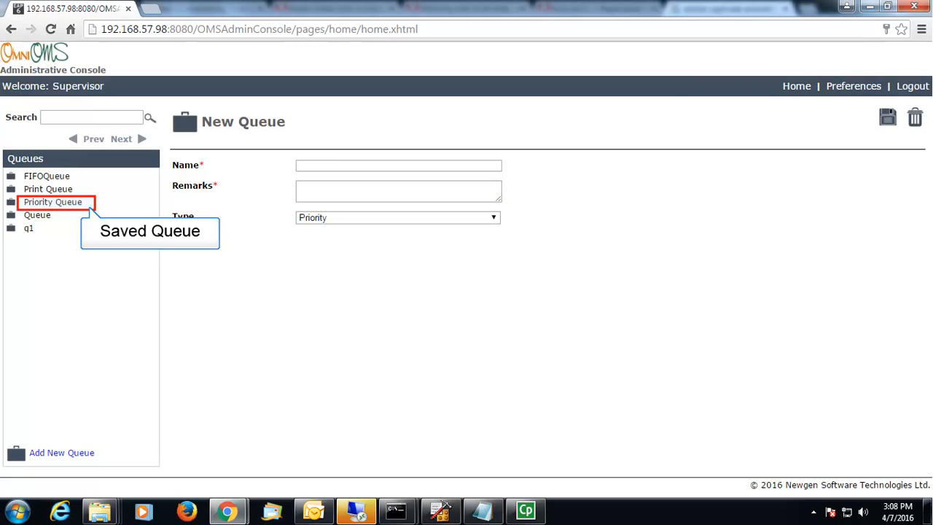
click(797, 87)
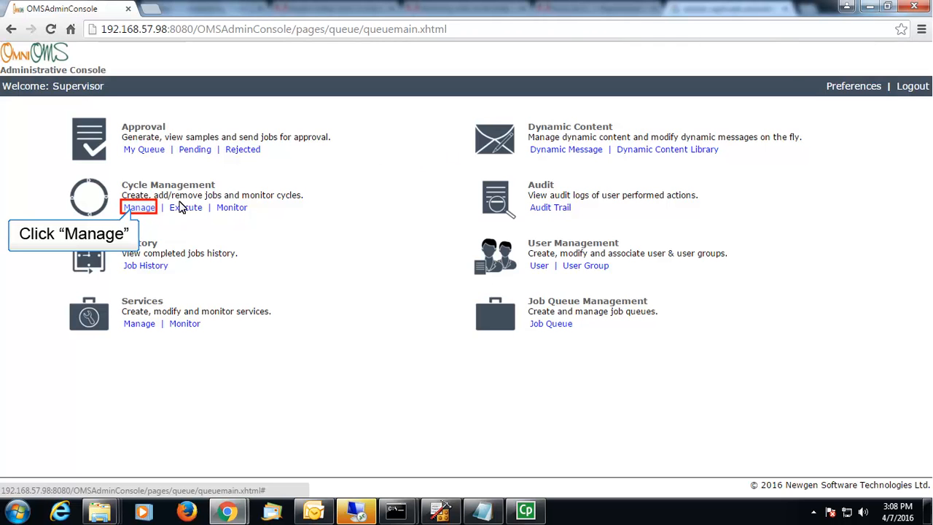
Step: Start a new cycle in Cycle Management named 'Account Generation Cycle'
click(138, 208)
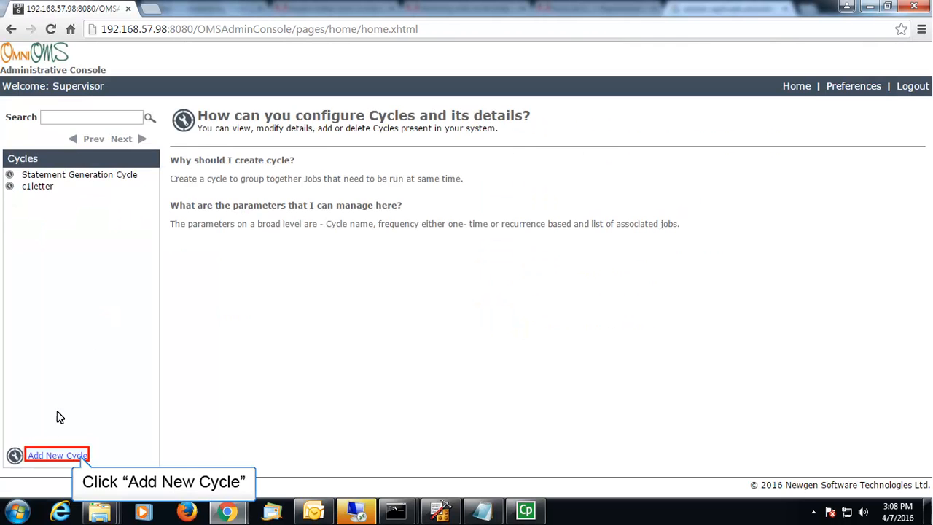
click(45, 454)
text(Account Gener)
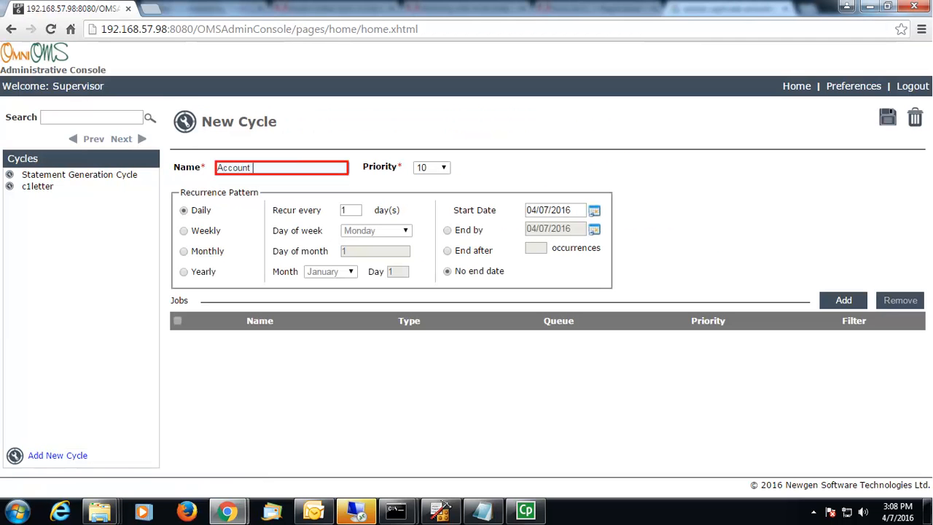
text(ation Cycle)
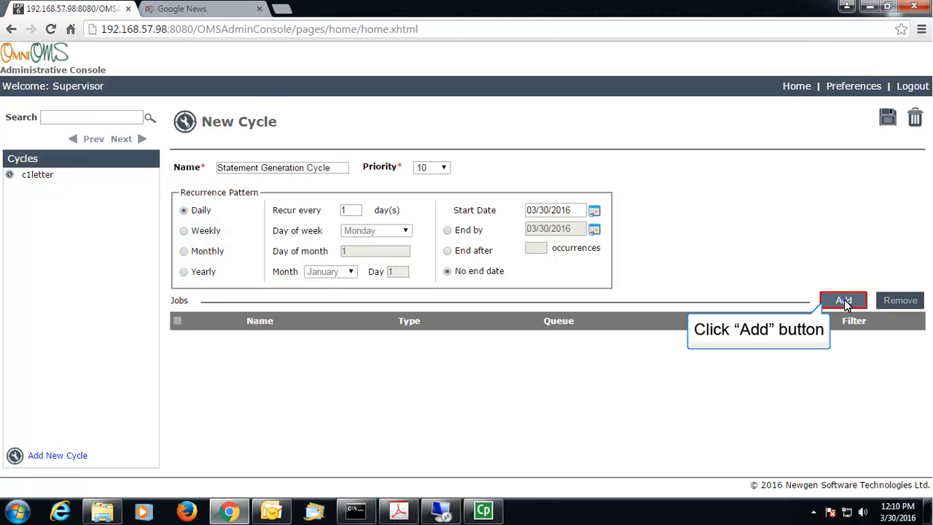
Step: Add the statement generation job on Print Queue, save the cycle, and return home
click(843, 301)
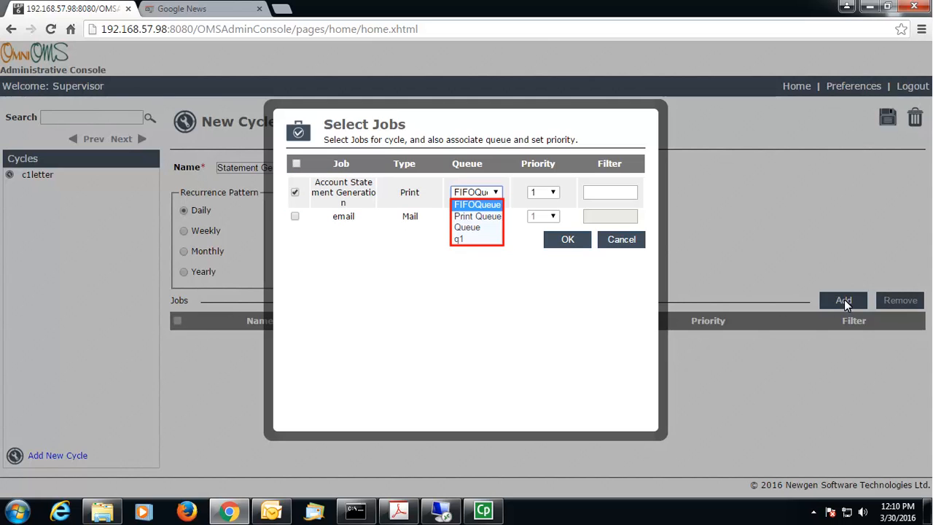
click(488, 216)
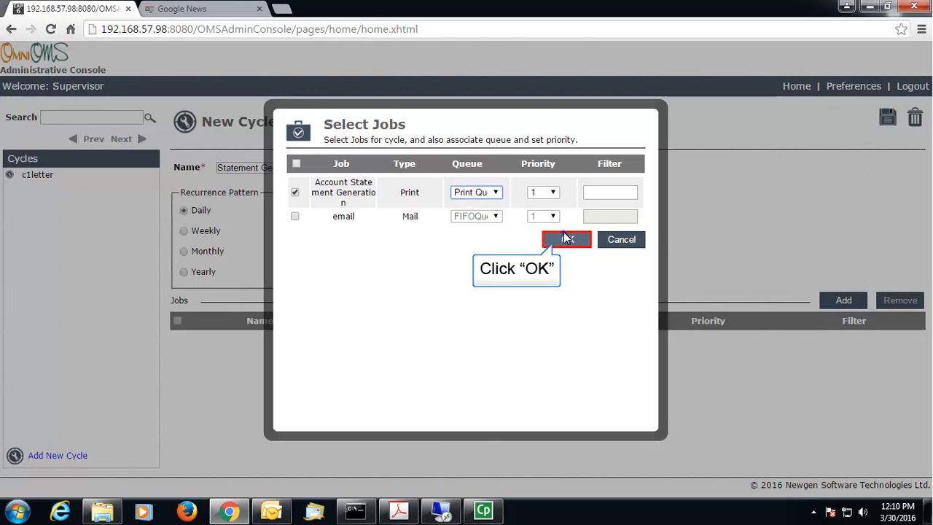
click(567, 239)
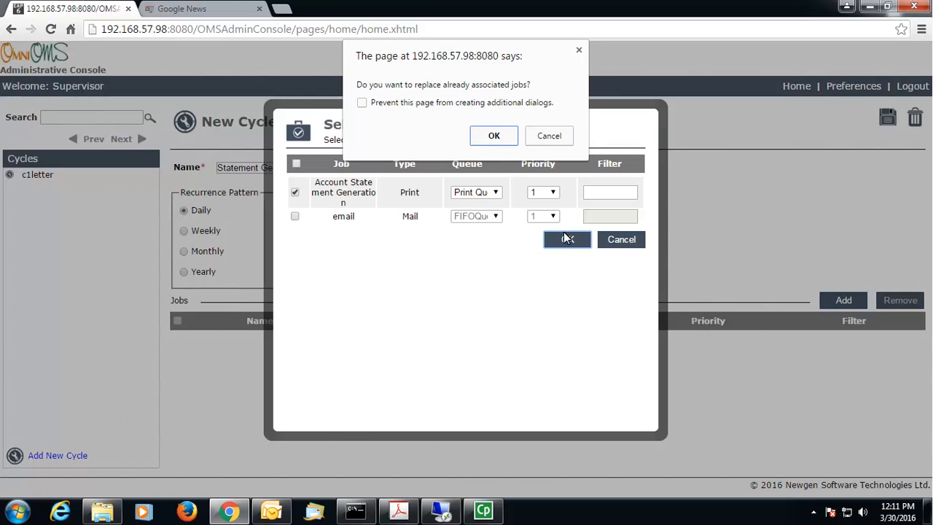
click(508, 140)
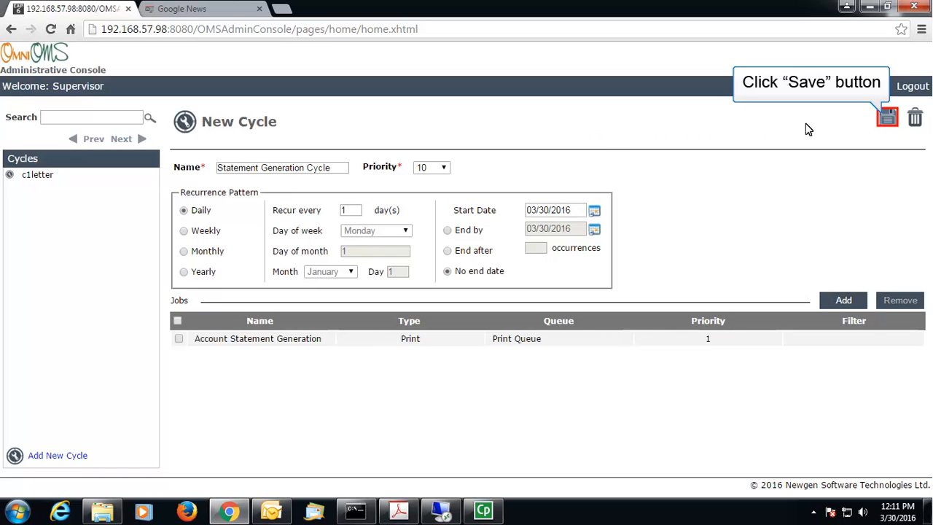
click(888, 120)
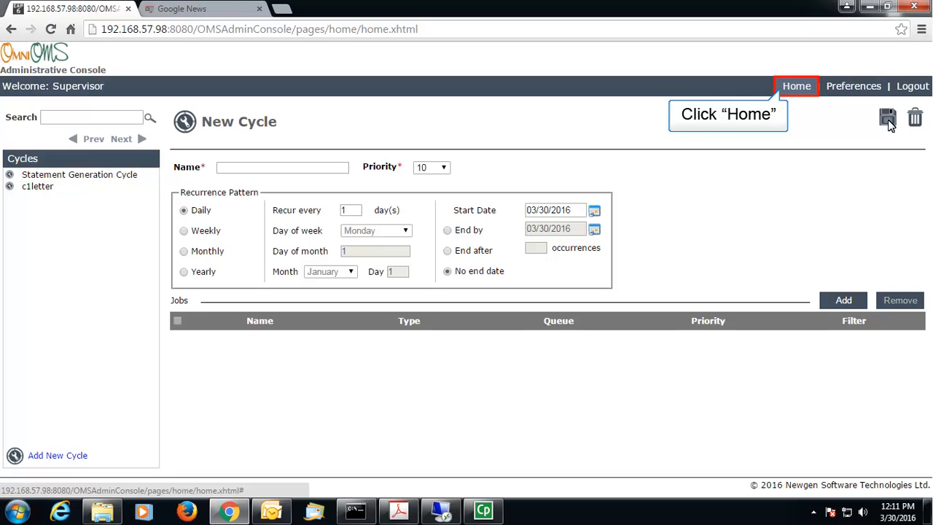
click(797, 86)
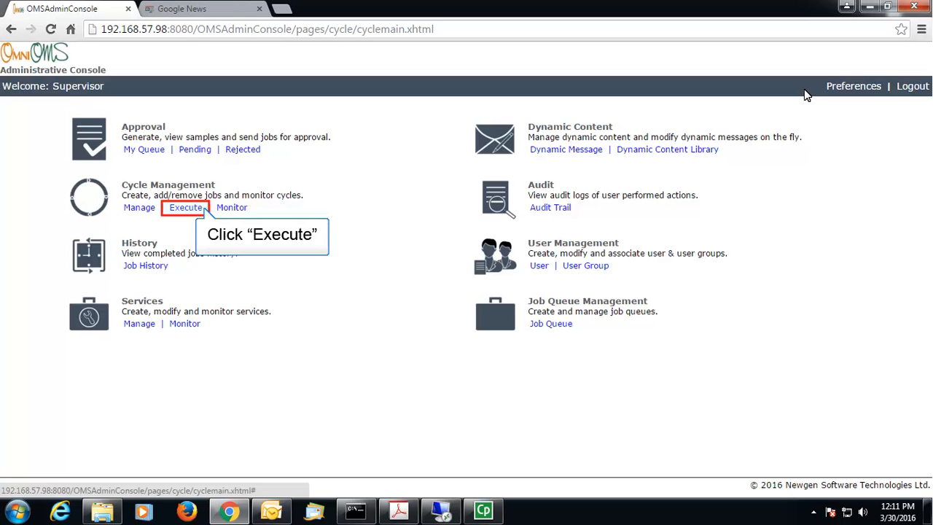
Step: Spool the Statement Generation Cycle's job from the execute list and return to the home dashboard
click(177, 209)
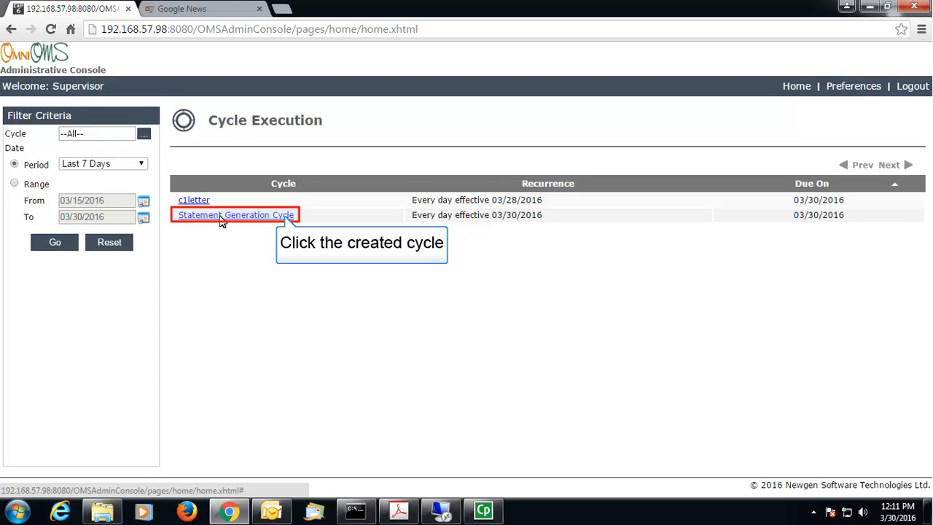
click(221, 215)
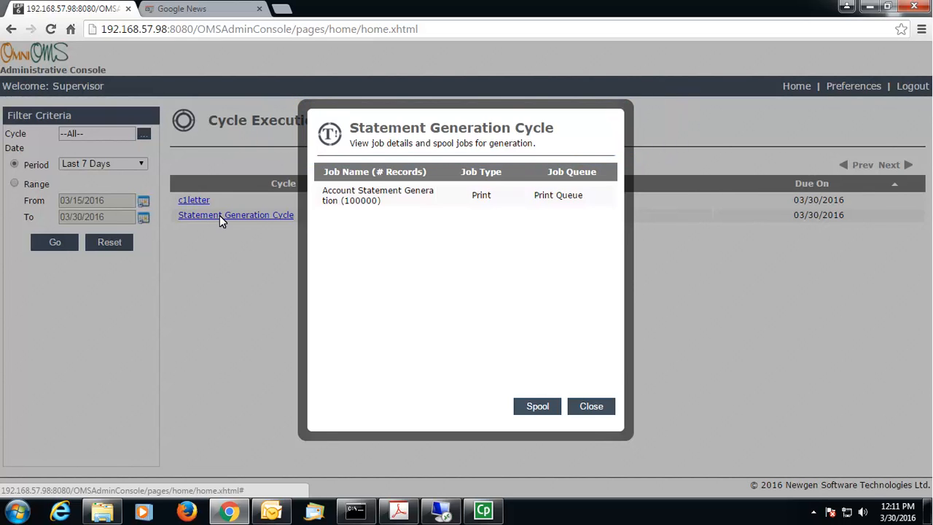
click(537, 406)
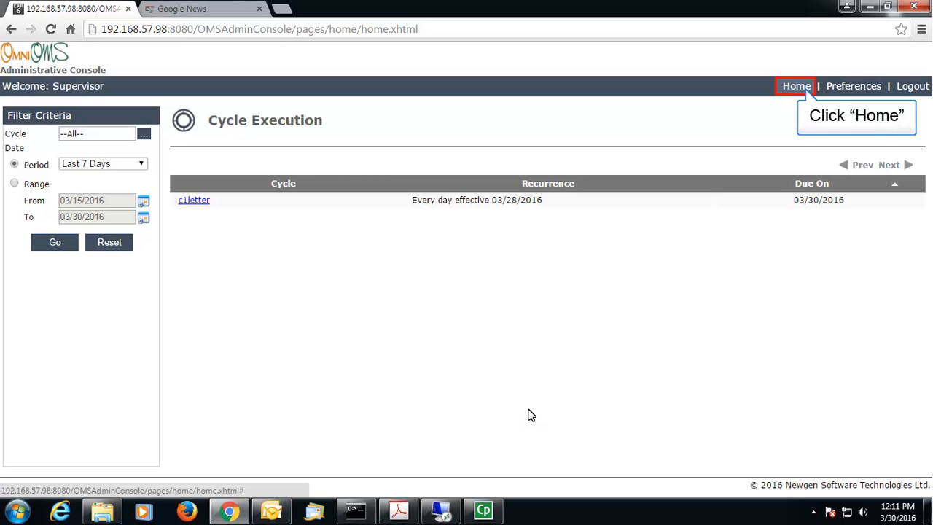
click(796, 86)
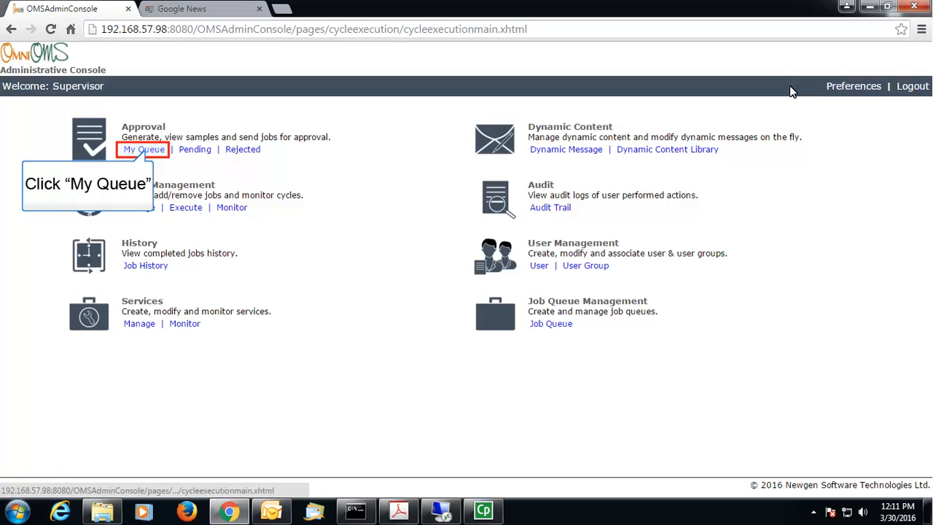
Step: Generate sample statements for the Account Statement Generation job in My Queue
click(162, 151)
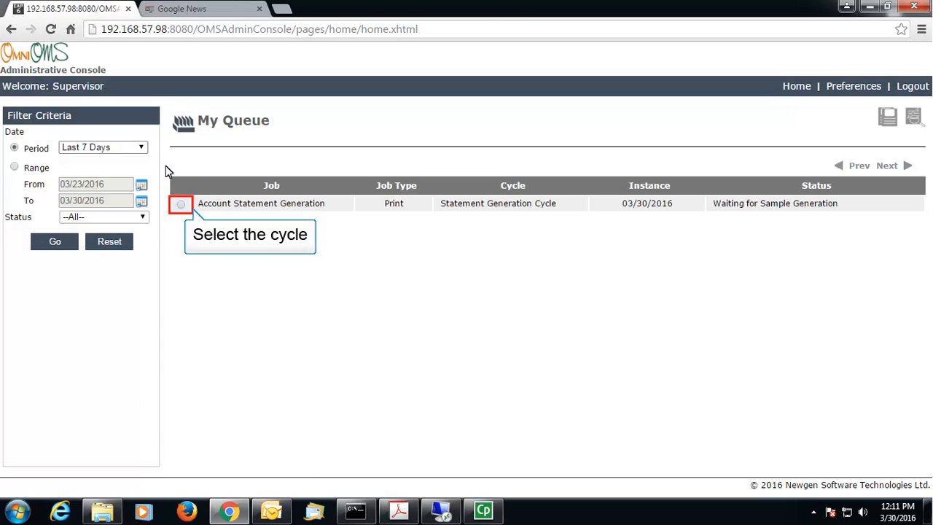
click(181, 206)
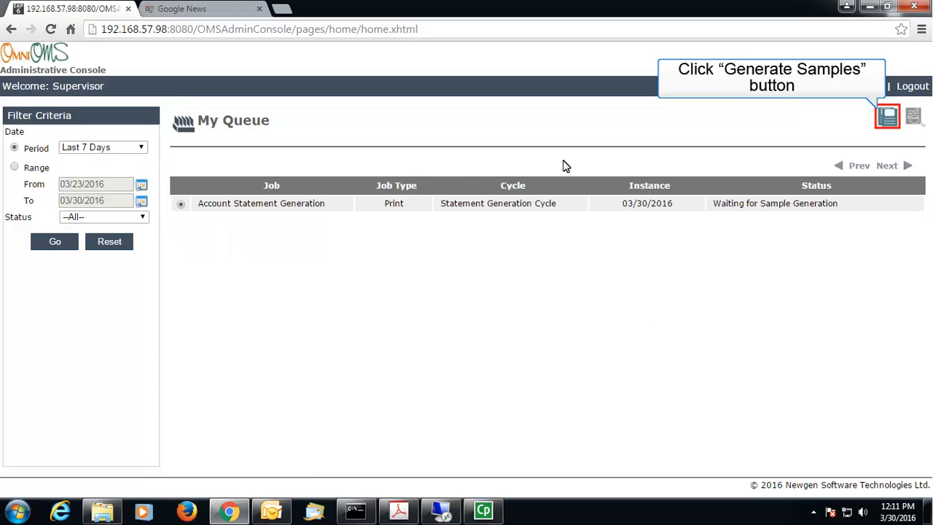
click(893, 124)
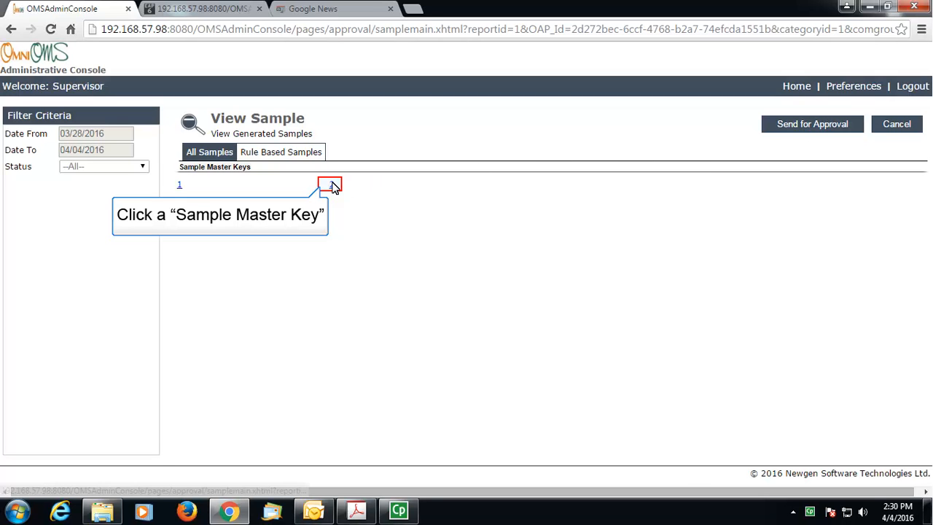
Step: Review the second sample statement, then send the samples for approval
click(332, 187)
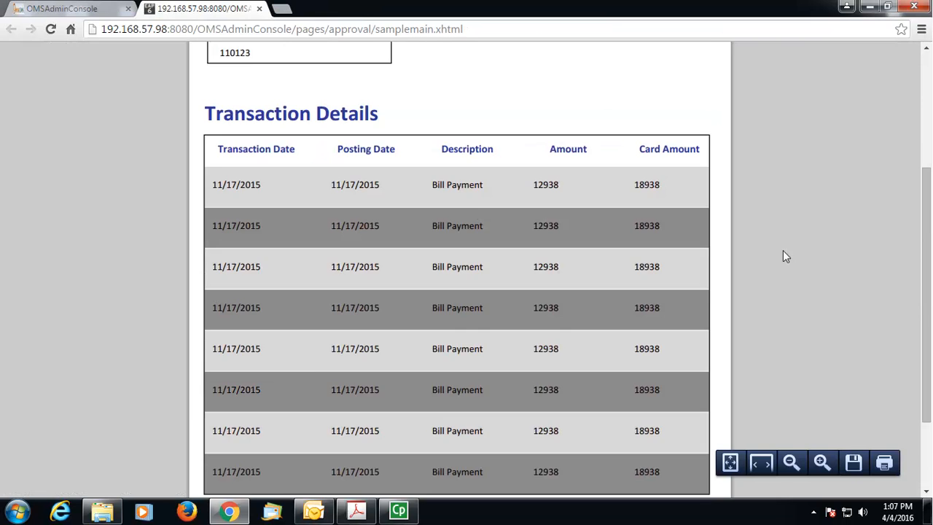
scroll(785, 255, down, 3)
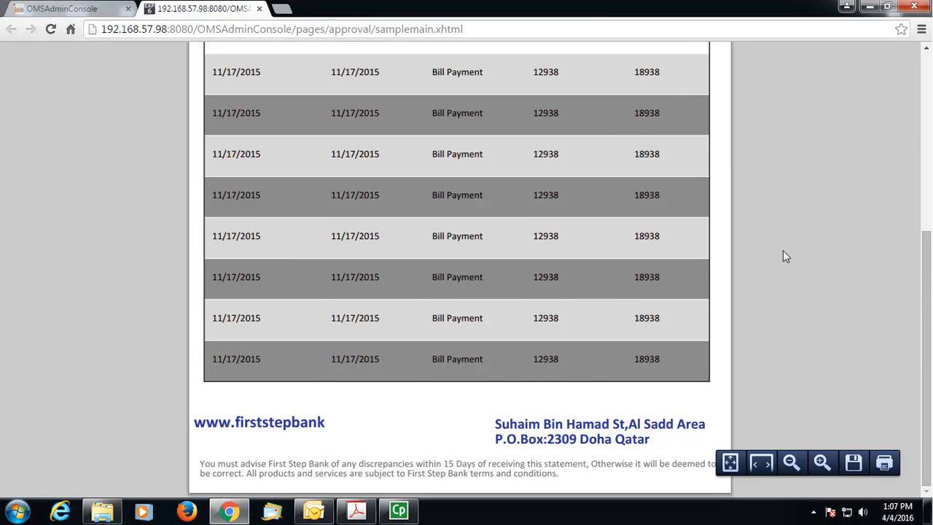
scroll(785, 256, up, 5)
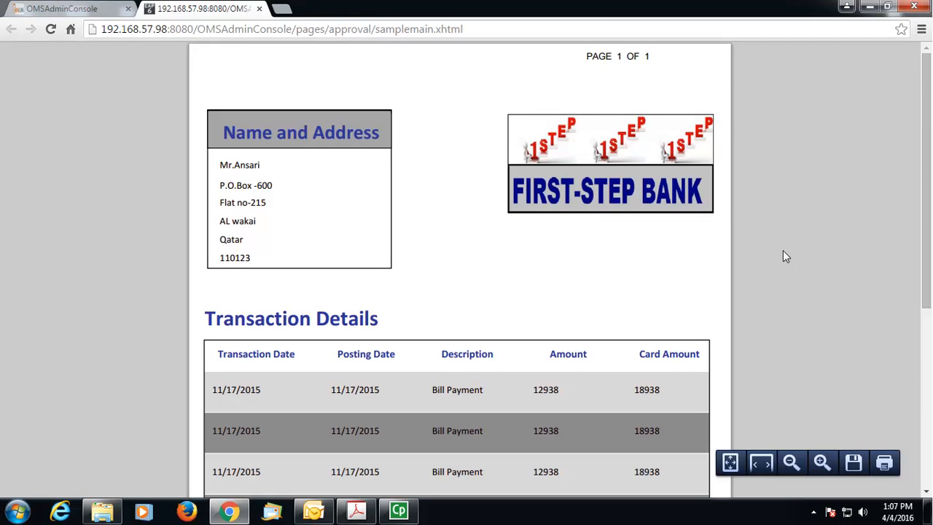
click(70, 10)
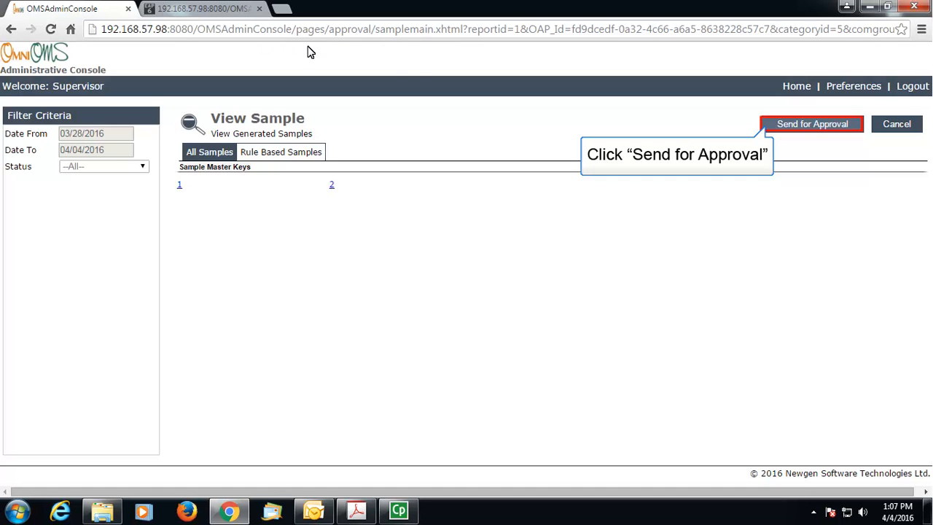
click(792, 124)
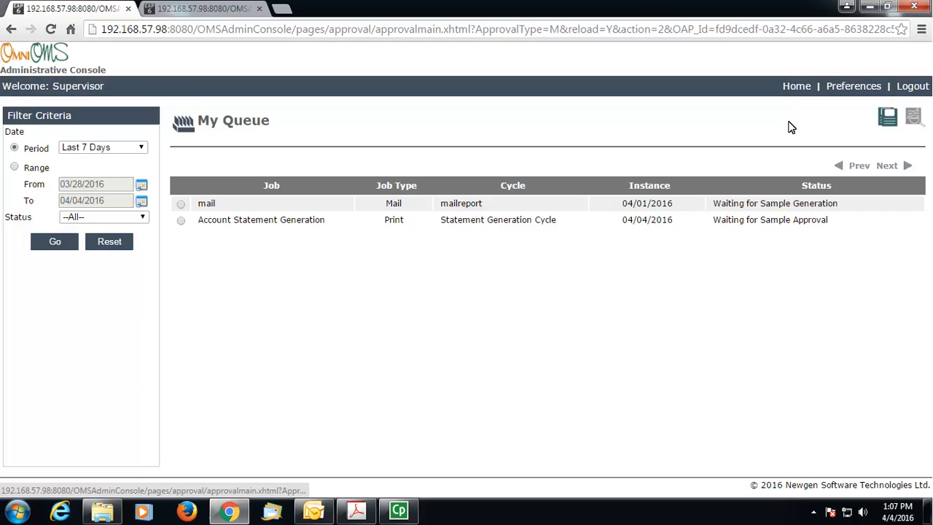
Step: Switch to the second supervisor account and select the pending Account Statement Generation job
click(913, 87)
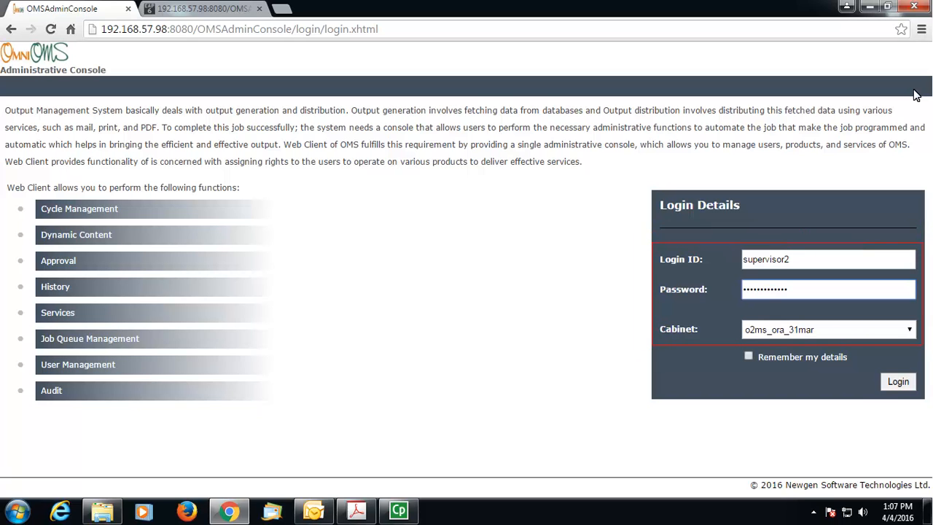
click(901, 382)
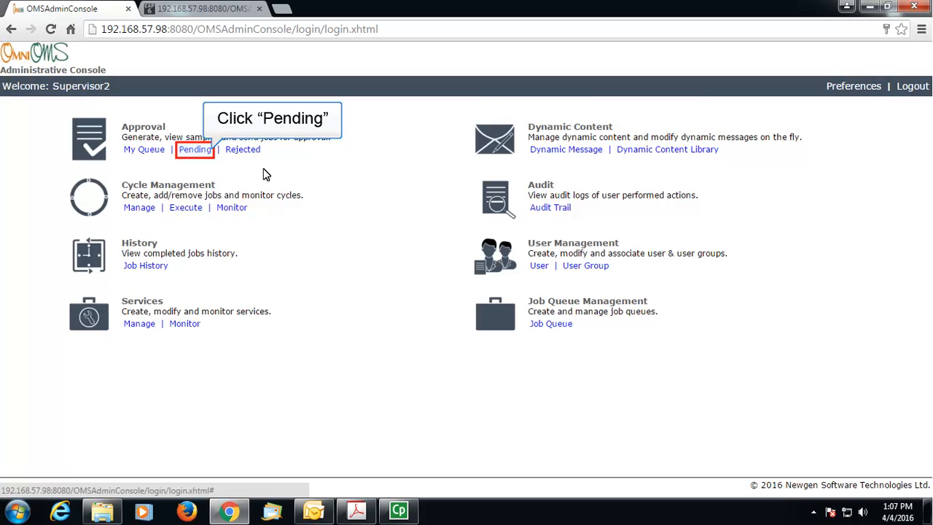
click(195, 150)
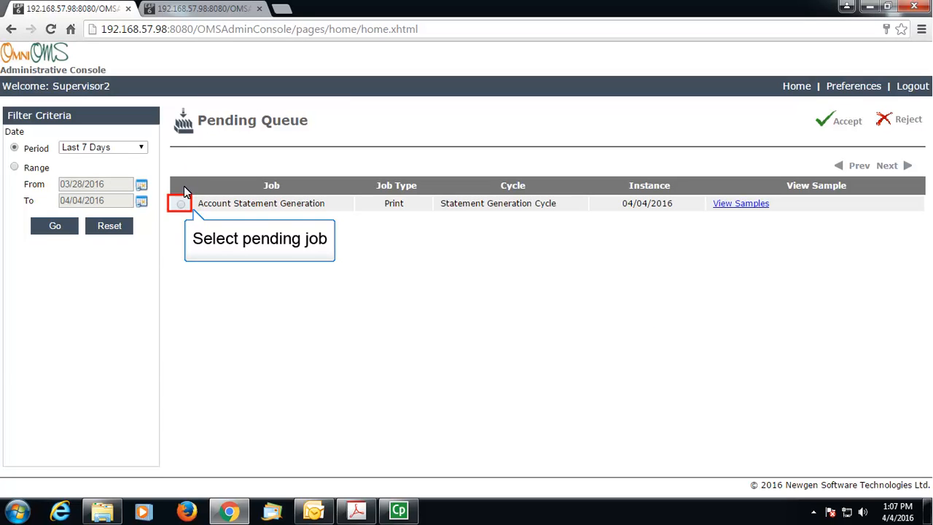
click(180, 207)
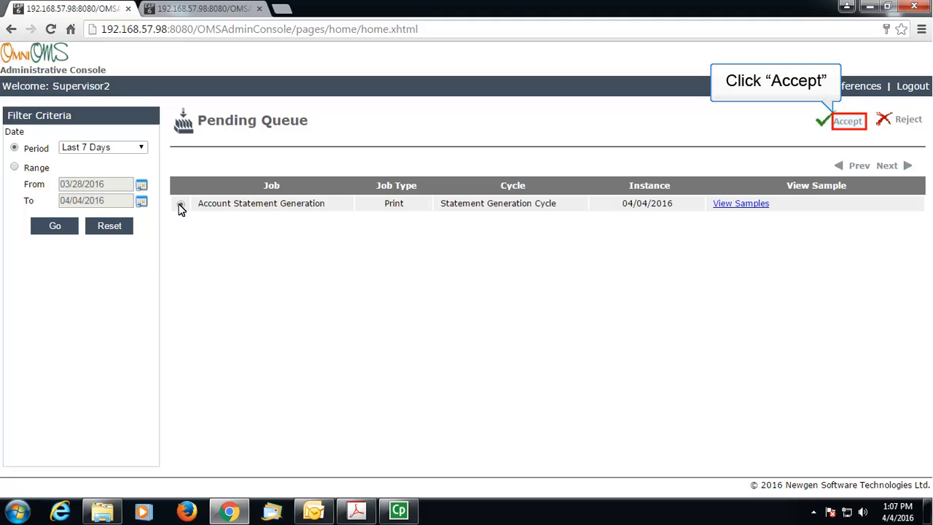
Step: Accept the job with remark 'Sample Statements Accepted.' and return home
click(847, 121)
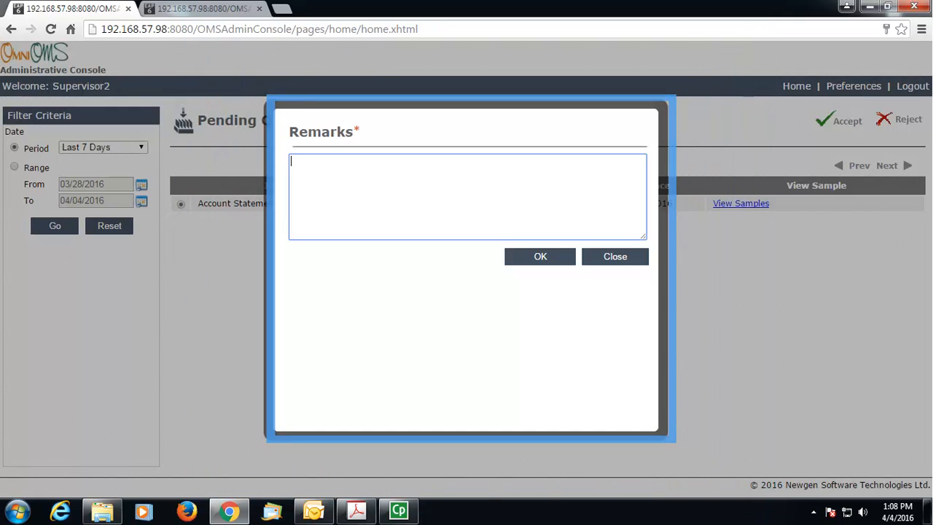
text(Sample Stateme)
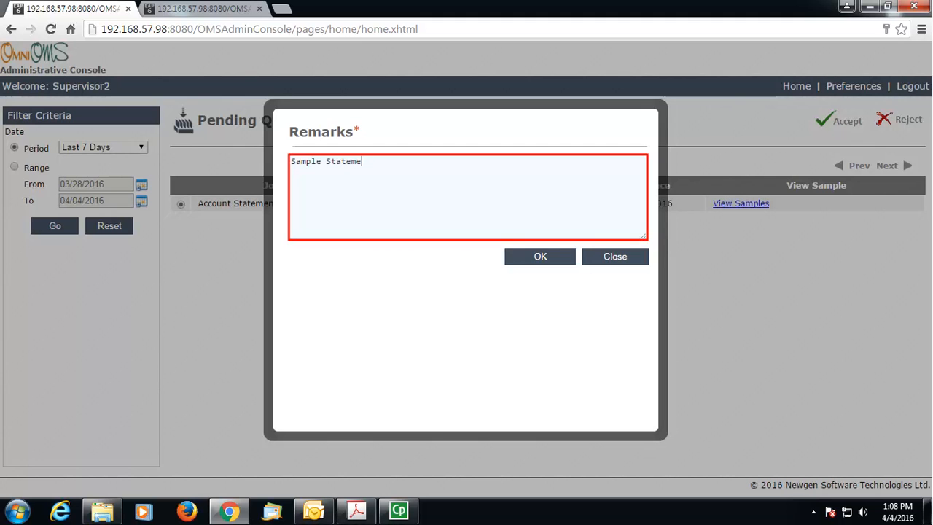
text(nts Accepted.)
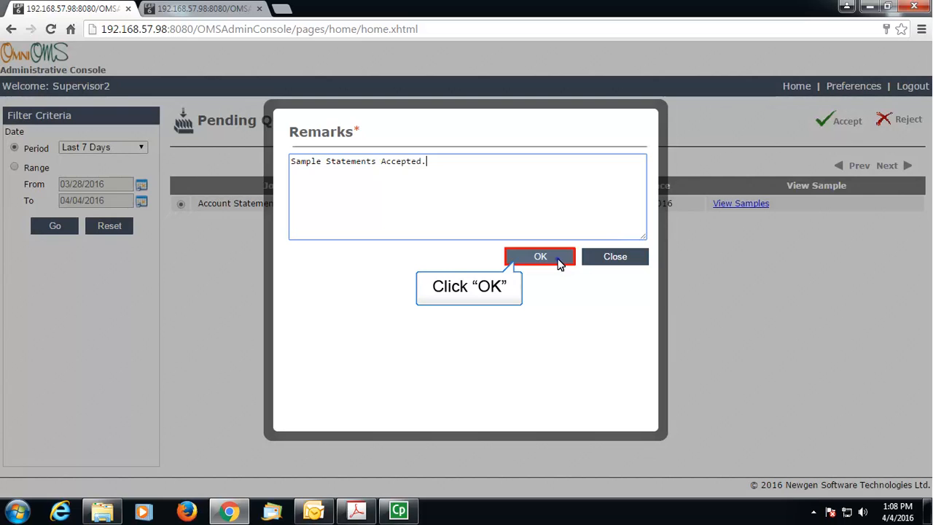
click(558, 263)
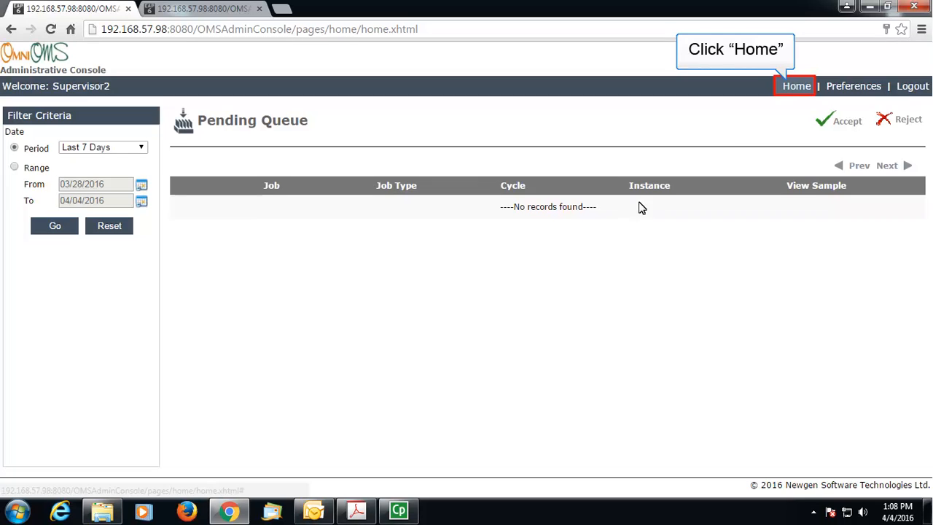
click(803, 92)
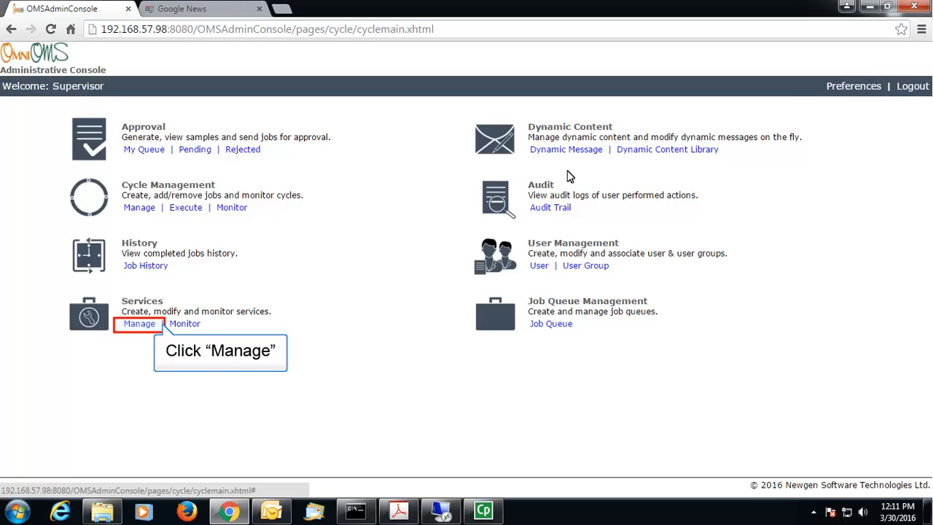
Step: Register Generation service PrintStatements on Print Queue at 192.168.57.98, port 4447
click(131, 325)
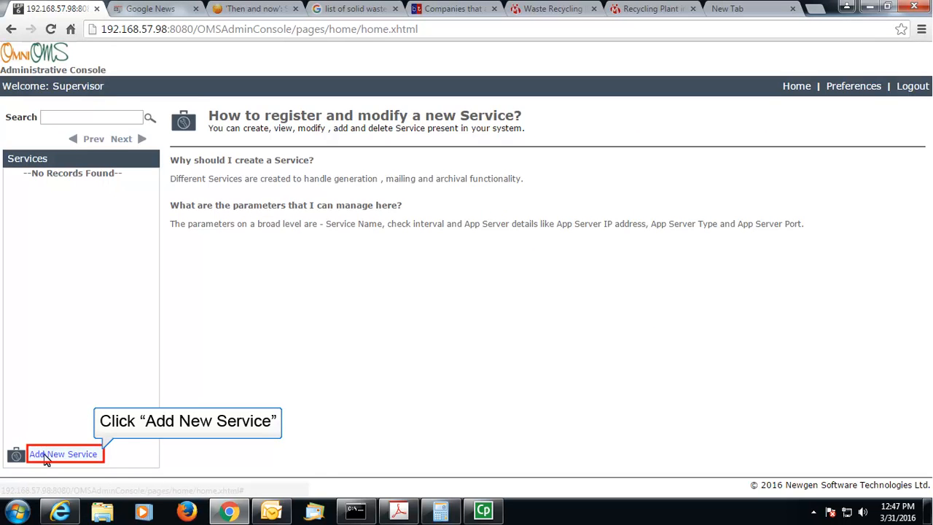
click(45, 458)
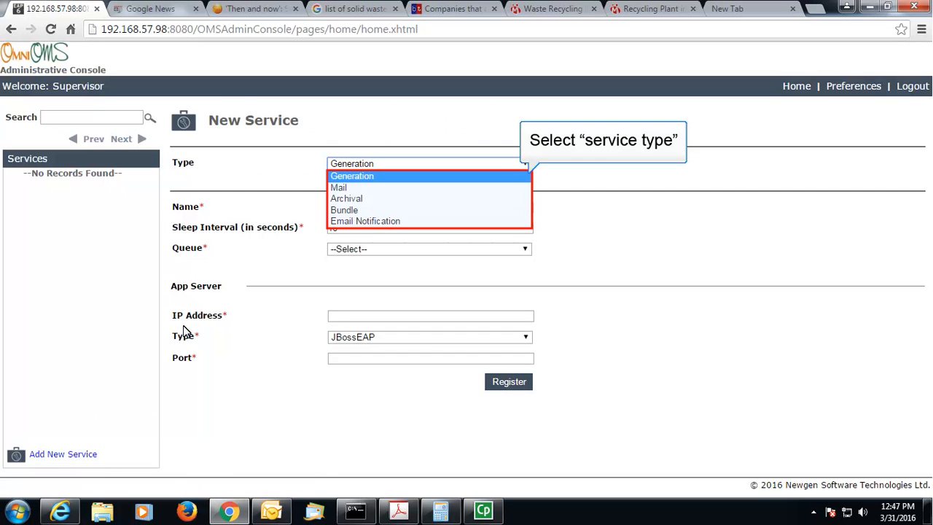
click(349, 178)
text(PrintStatem)
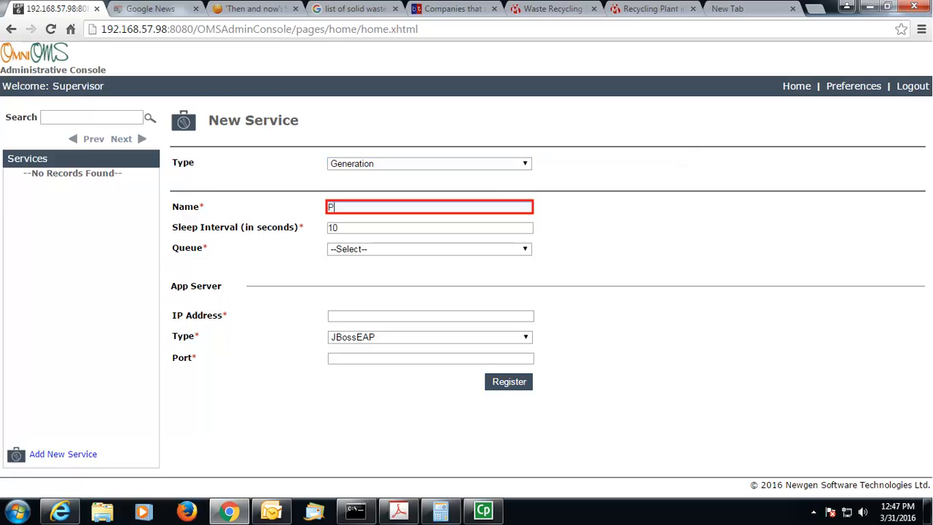
text(ents)
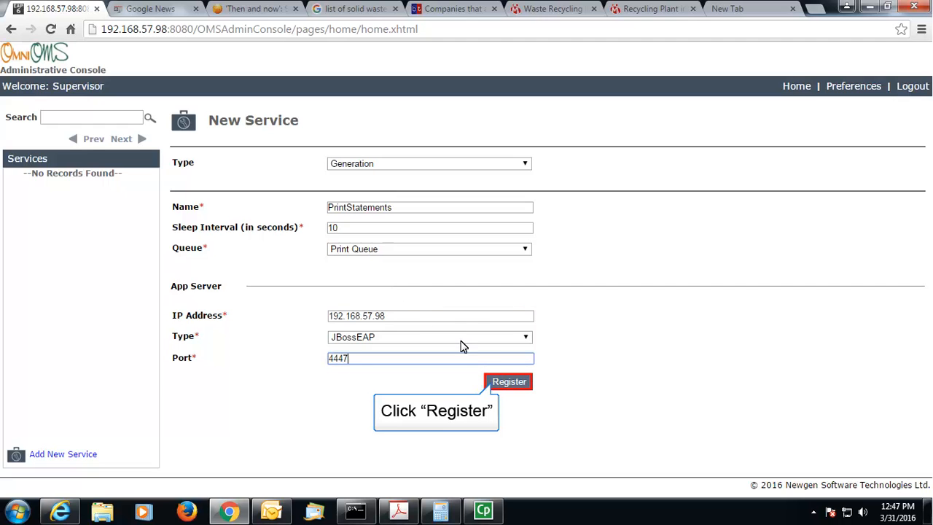
click(519, 385)
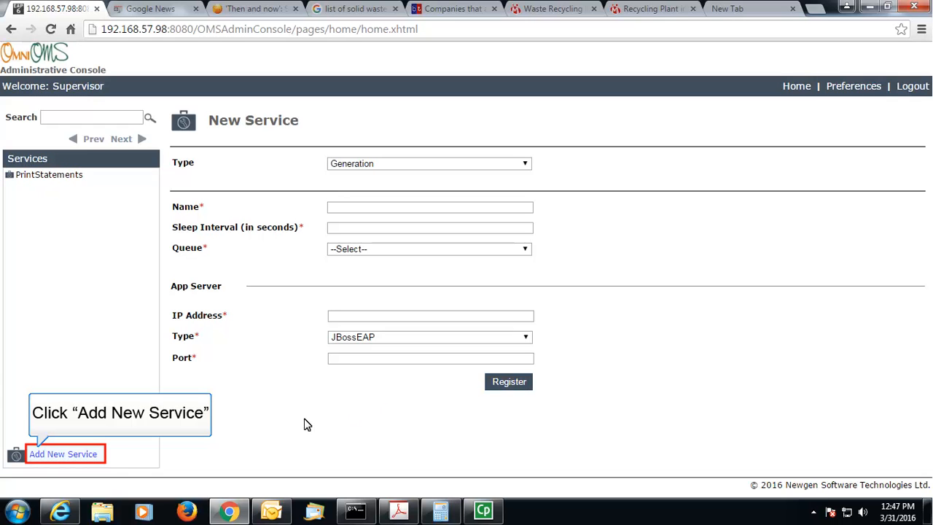
Step: Register Mail service MailStatements (10 attempts, 5-second sleep, port 4447, SMTP password), then return home
click(96, 454)
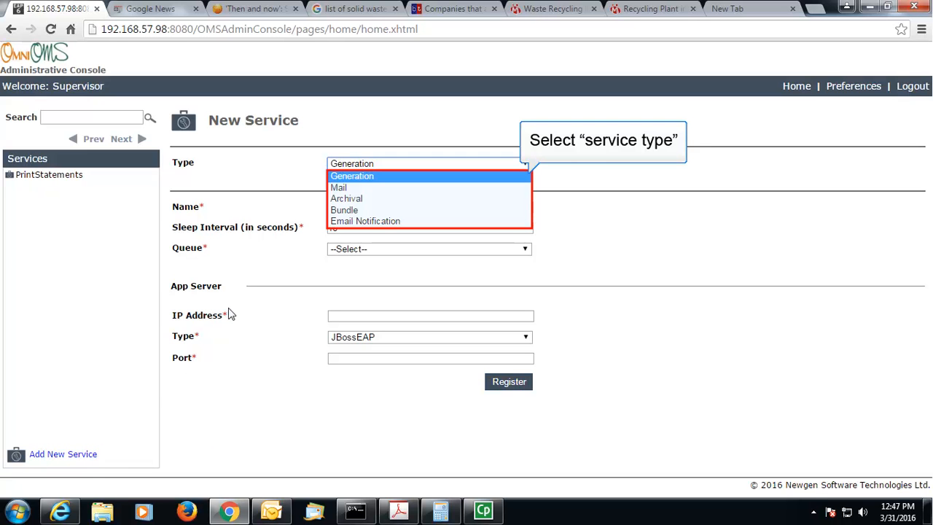
click(339, 188)
text(Mai)
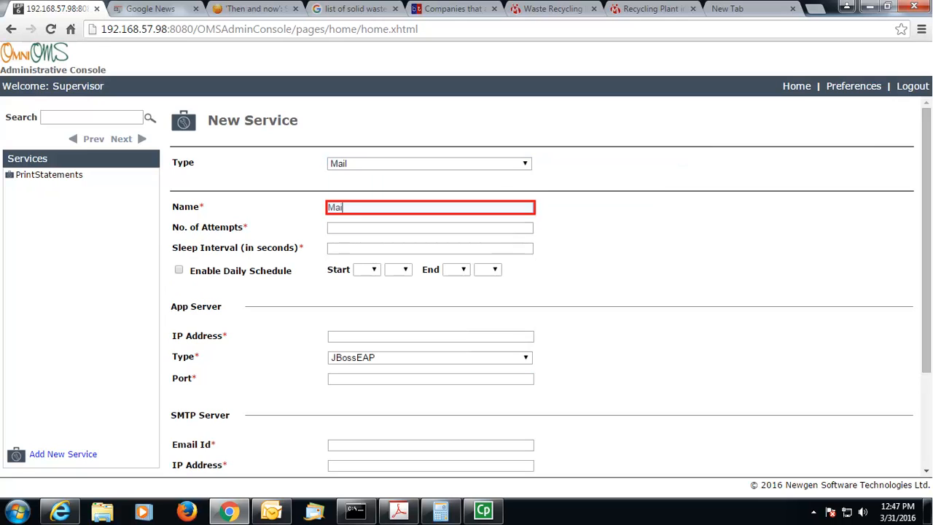
text(lStatements)
click(430, 227)
text(10)
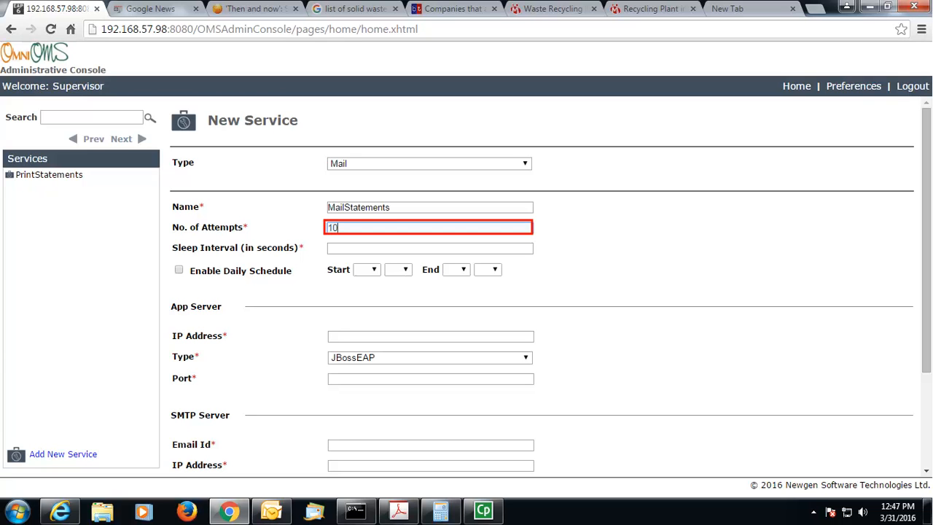
click(430, 249)
text(5)
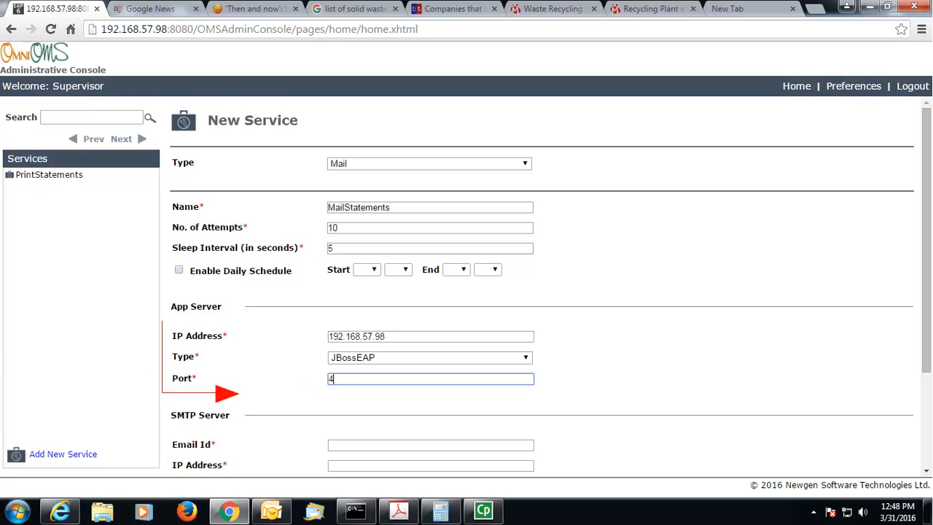
text(447)
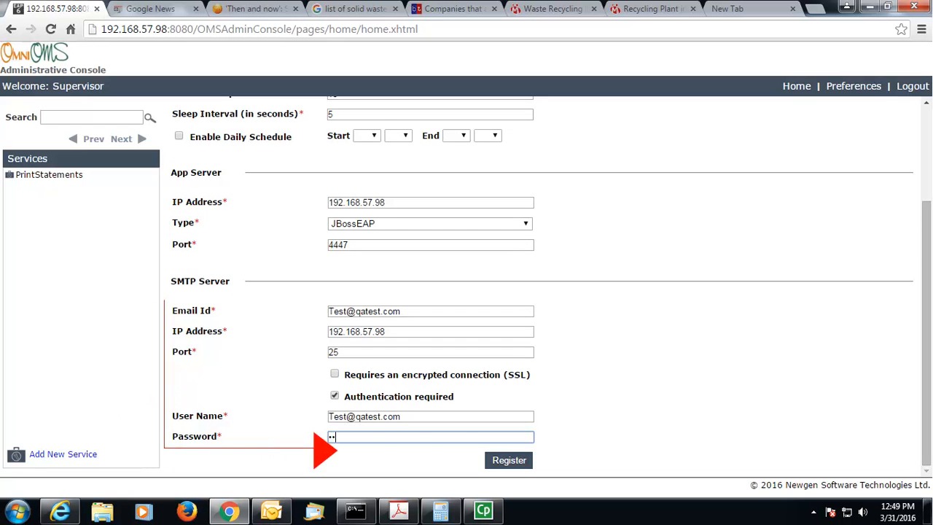
text(********)
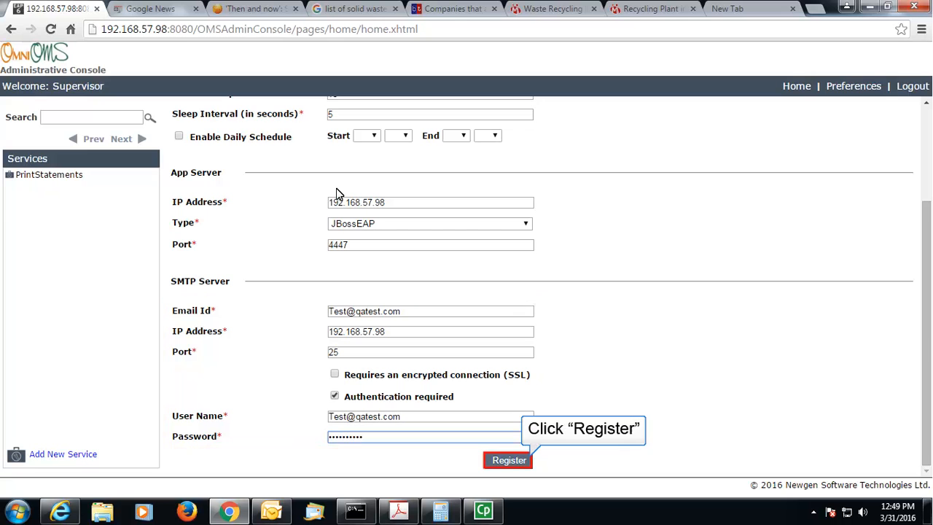
click(495, 461)
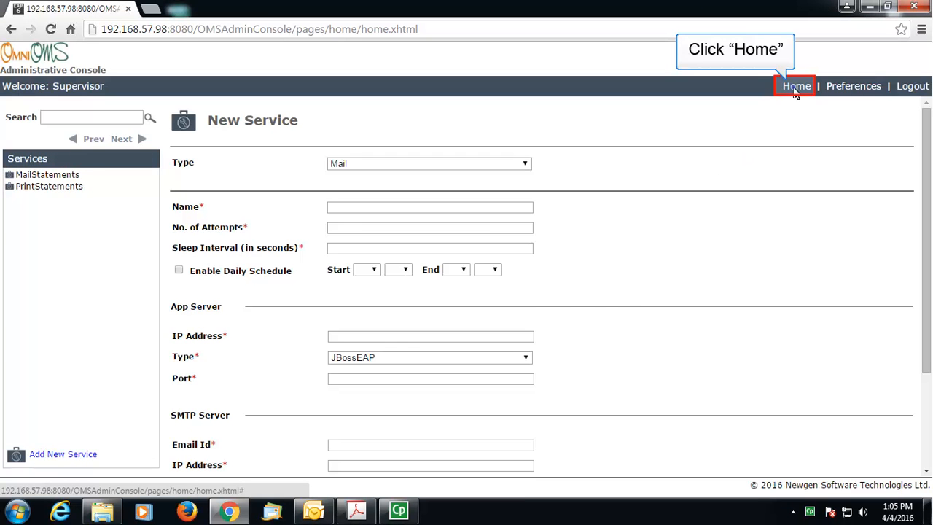
click(795, 88)
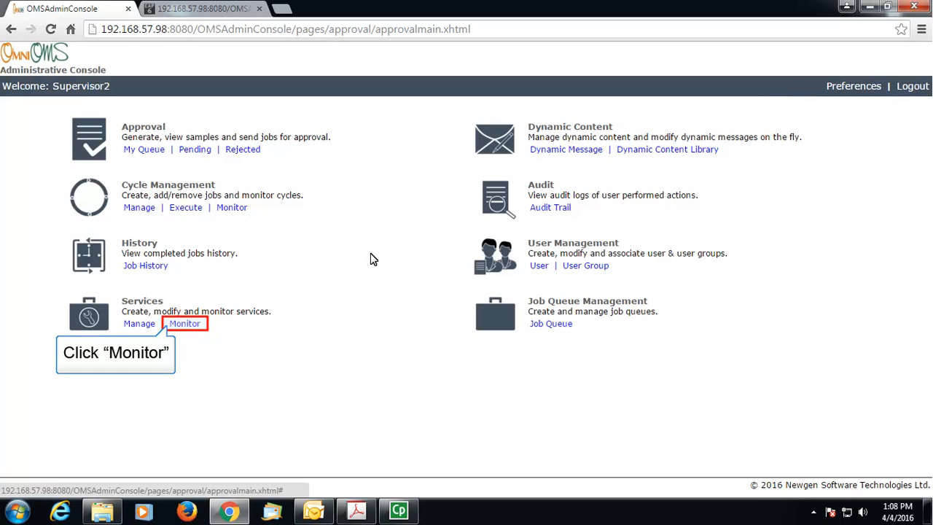
Step: List all services on the monitoring page and start PrintStatements, then MailStatements
click(184, 324)
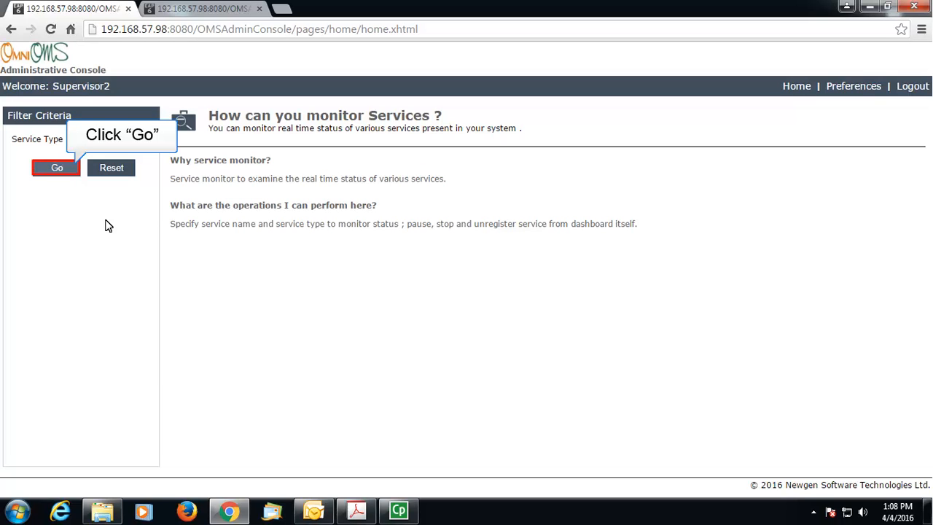
click(58, 168)
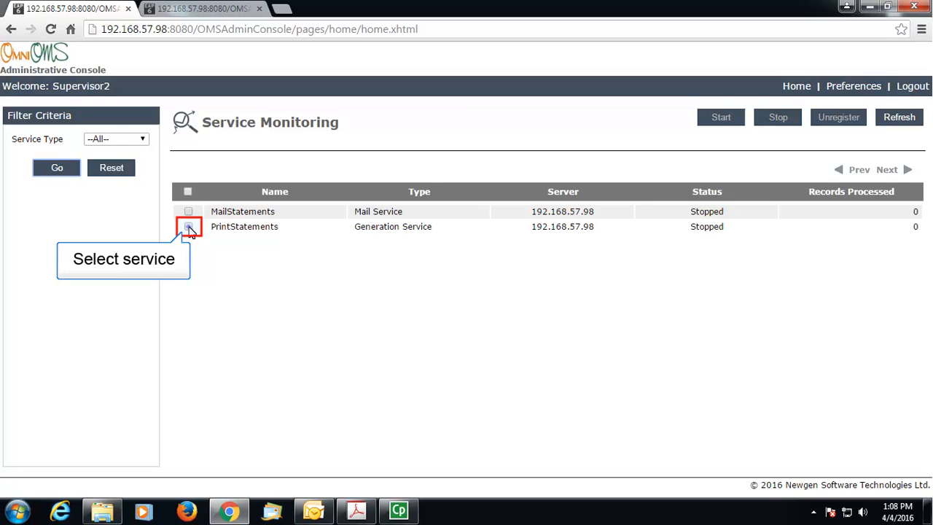
click(189, 228)
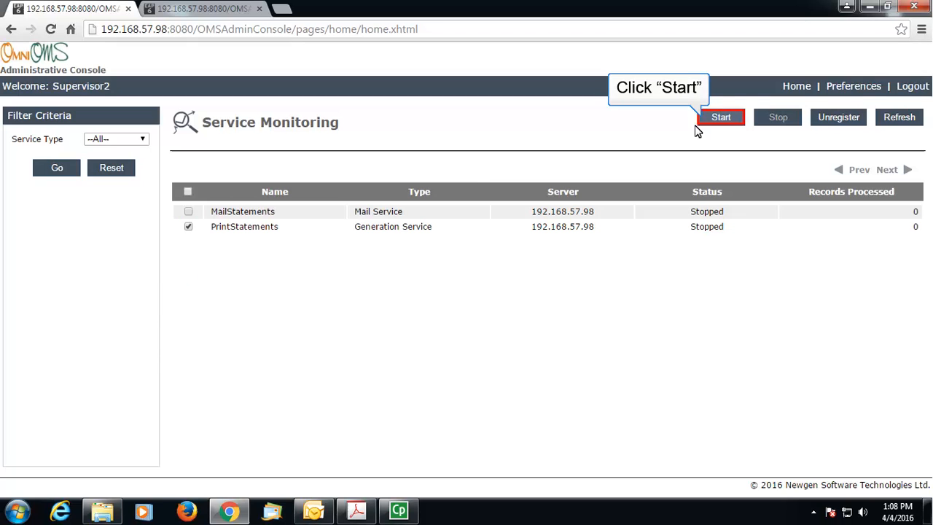
click(721, 117)
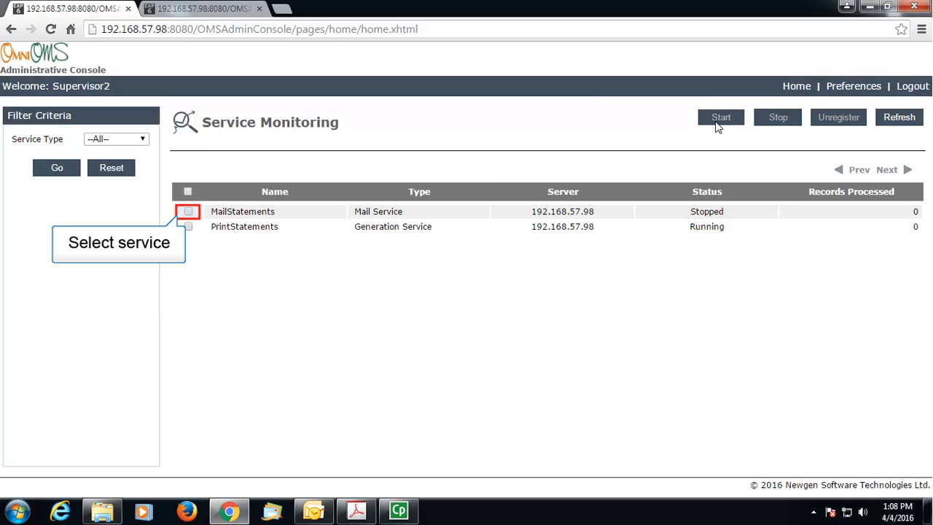
click(188, 211)
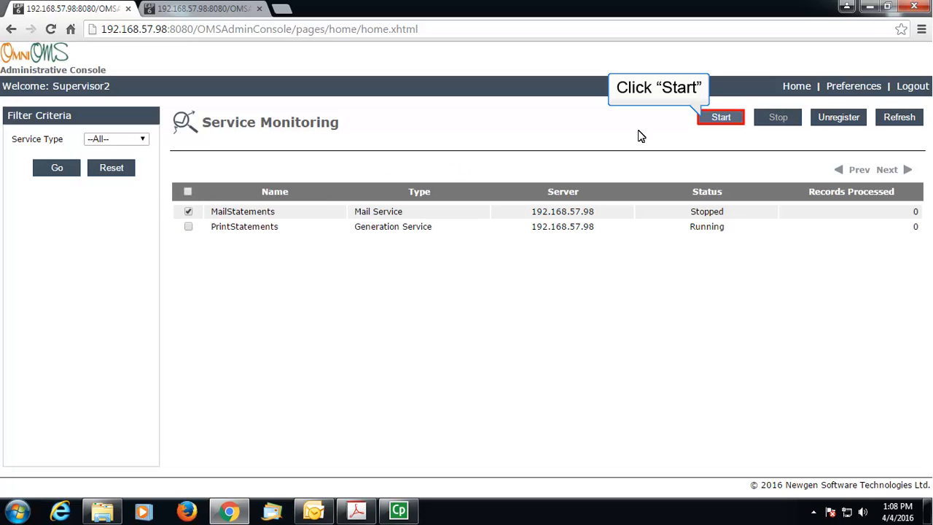
click(720, 117)
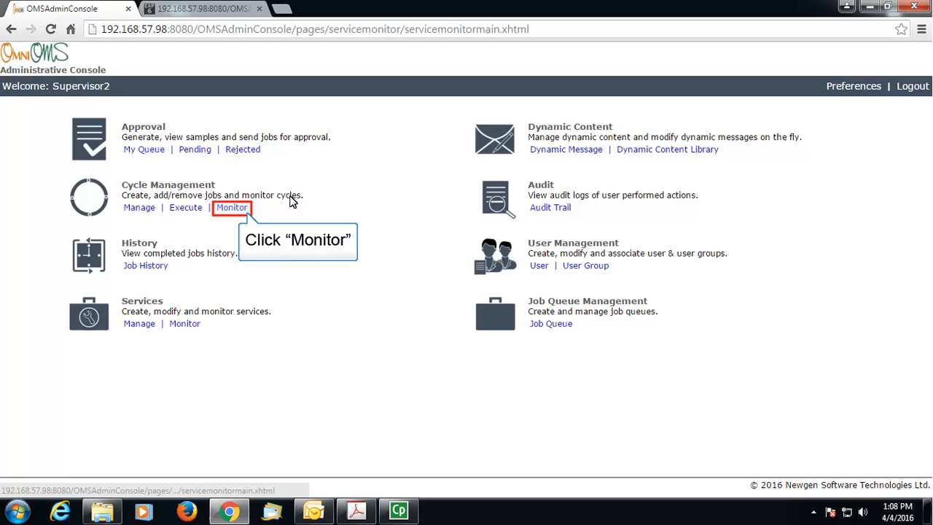
Step: Monitor the Statement Generation Cycle's Account Statement Generation job for period Today
click(230, 208)
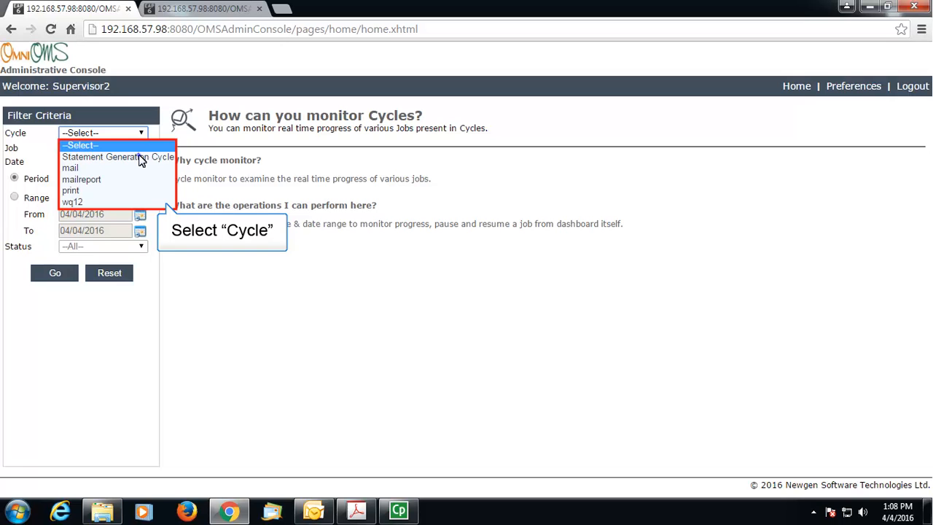
click(140, 158)
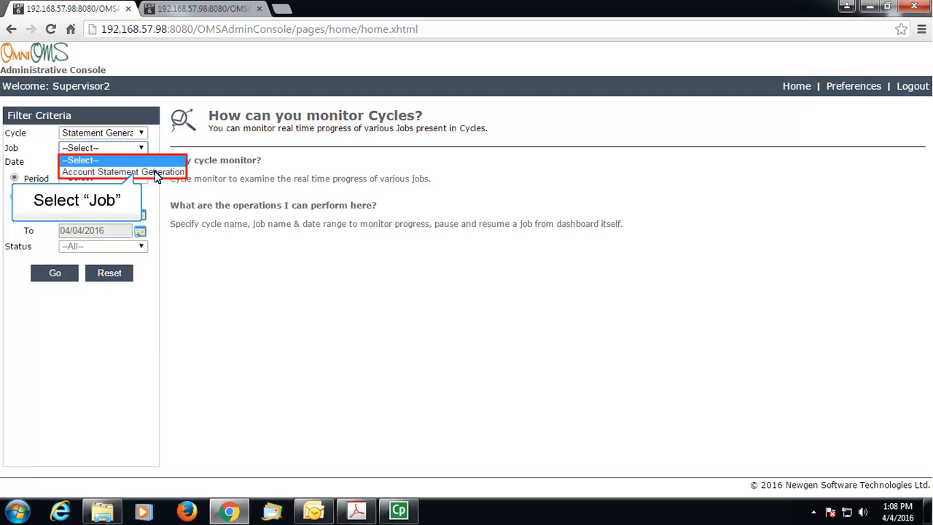
click(155, 177)
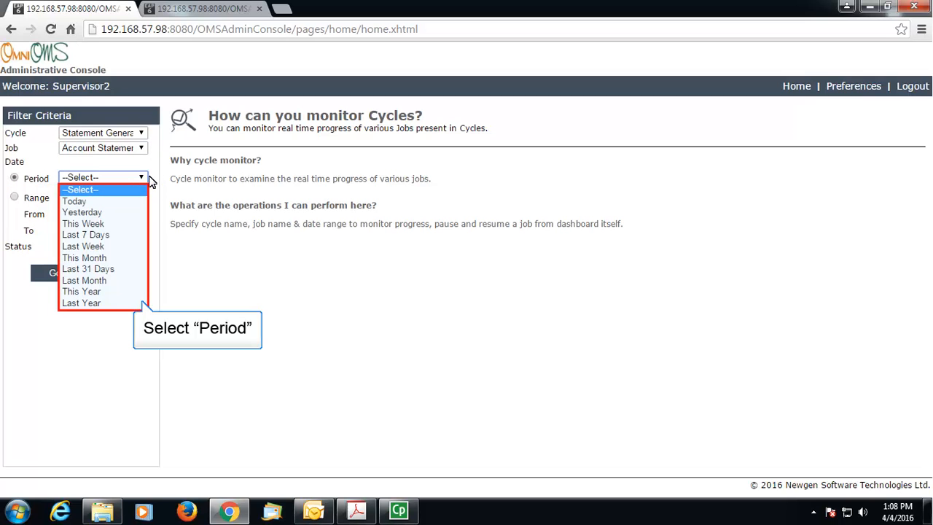
click(121, 204)
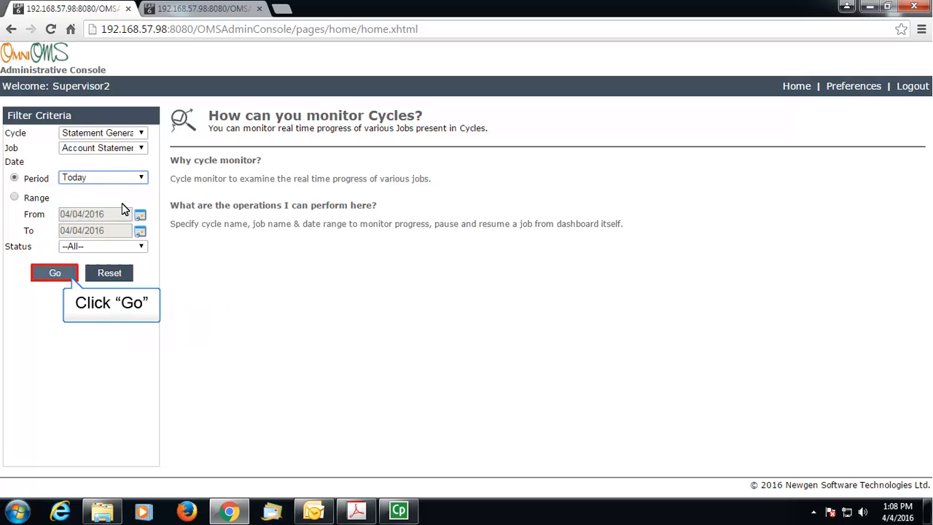
click(53, 272)
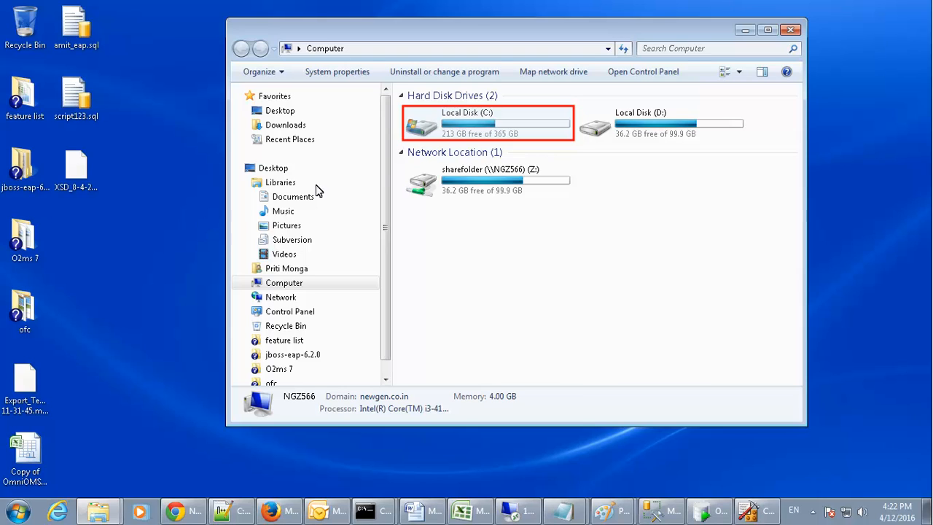
Step: Browse to C:\Account Statement\39\3 in a maximized window to see the generated PDFs
double_click(499, 133)
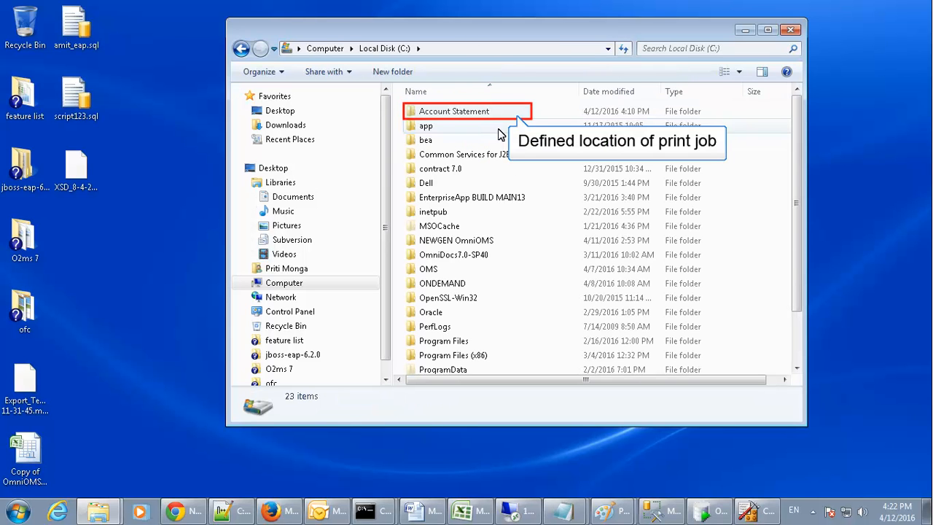
double_click(435, 116)
key(super+Up)
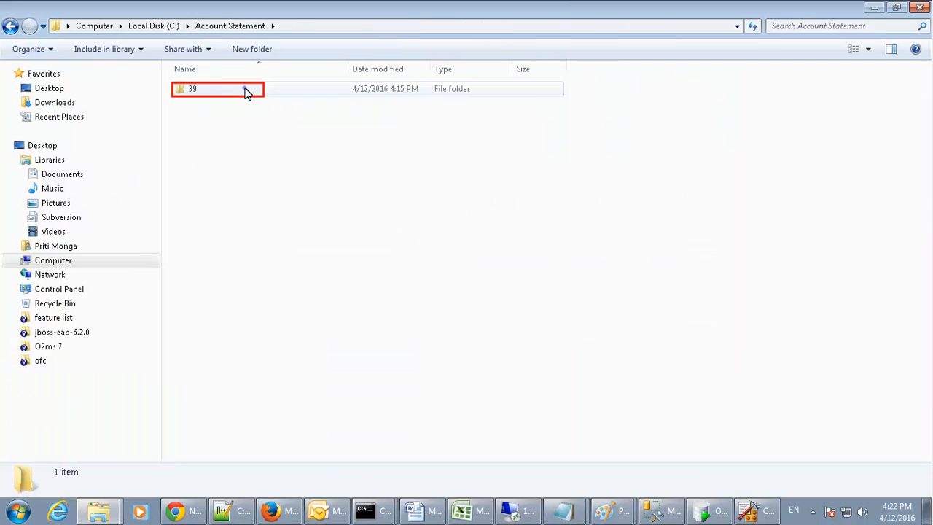
double_click(246, 93)
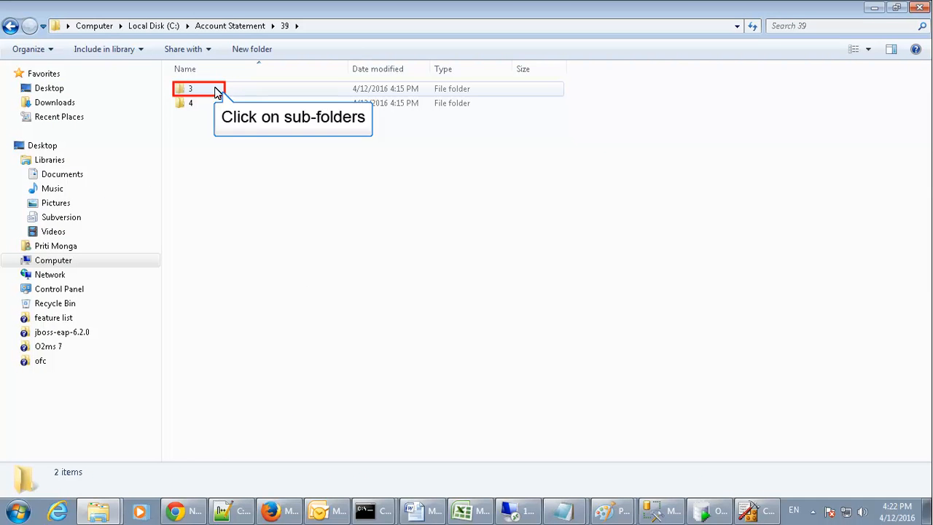
double_click(189, 91)
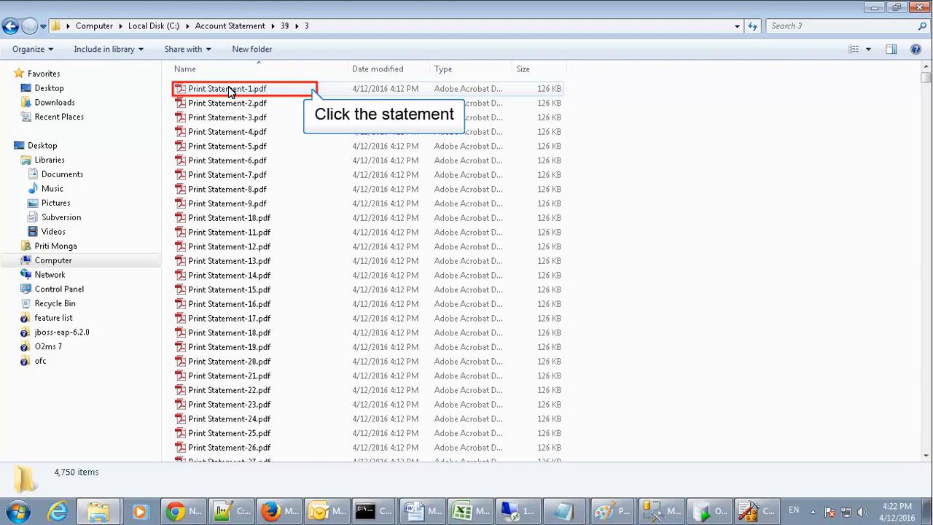
Step: Open Print Statement-1.pdf and scroll through its Transaction Details table and back up
double_click(251, 91)
scroll(609, 213, down, 8)
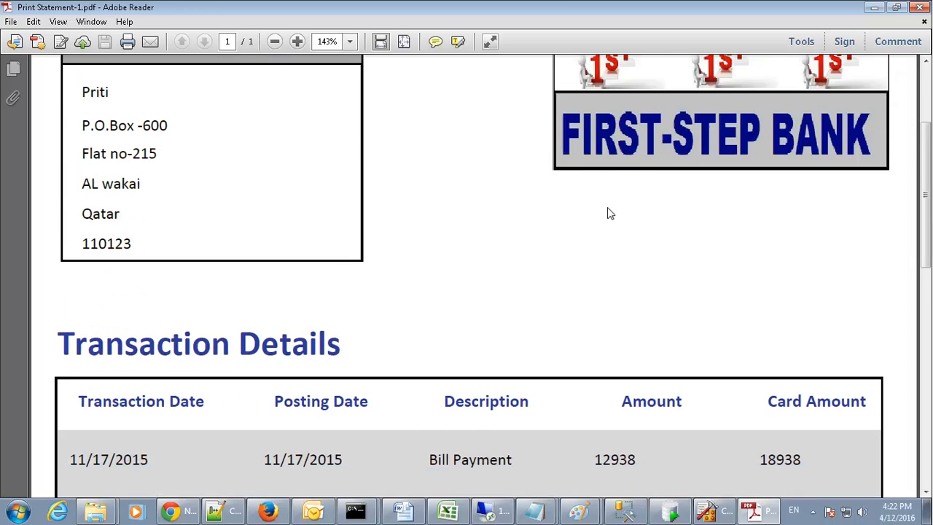
scroll(610, 212, down, 10)
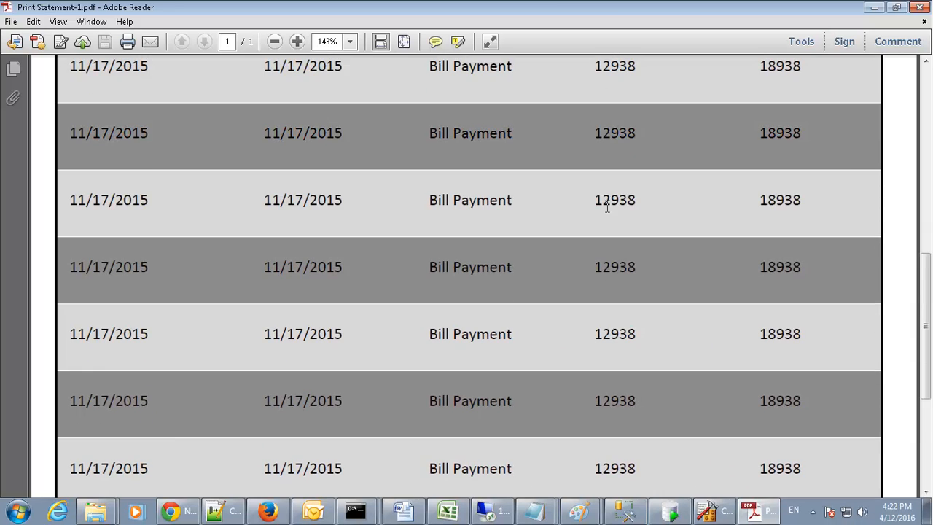
scroll(607, 207, up, 5)
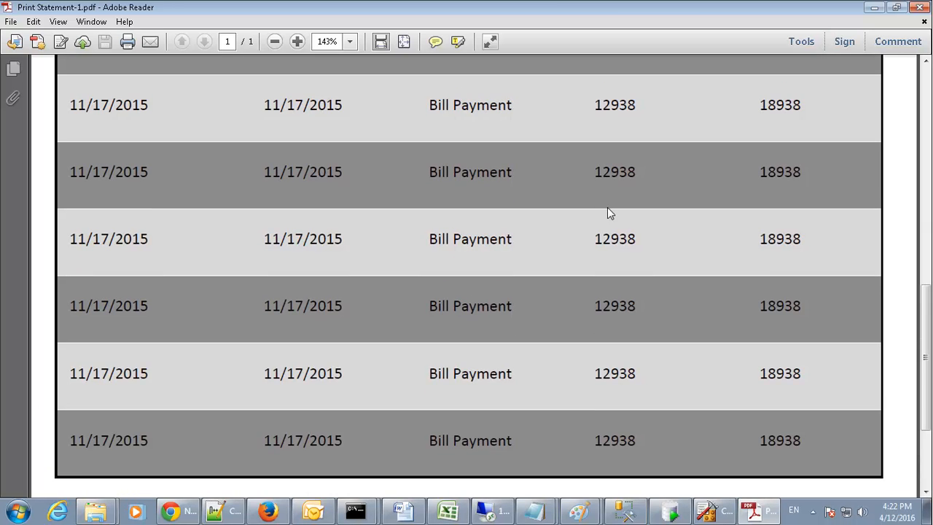
scroll(607, 207, up, 10)
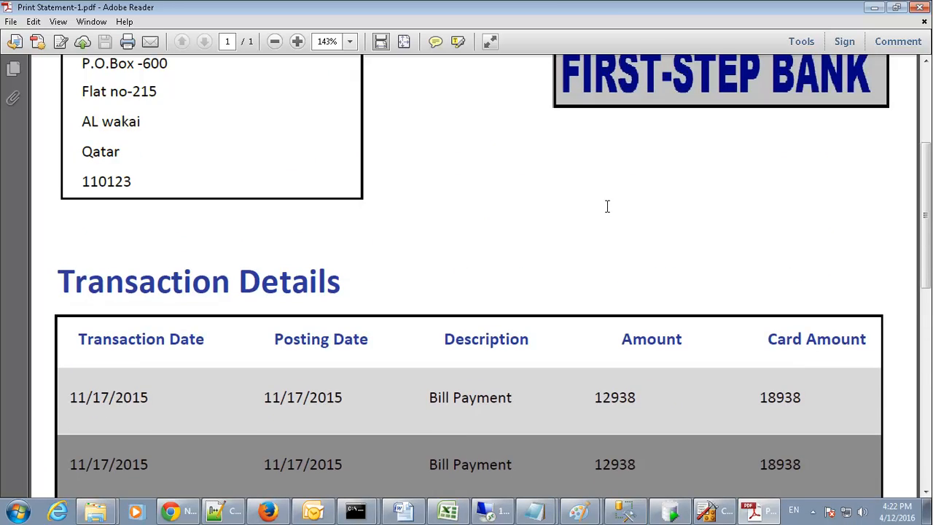